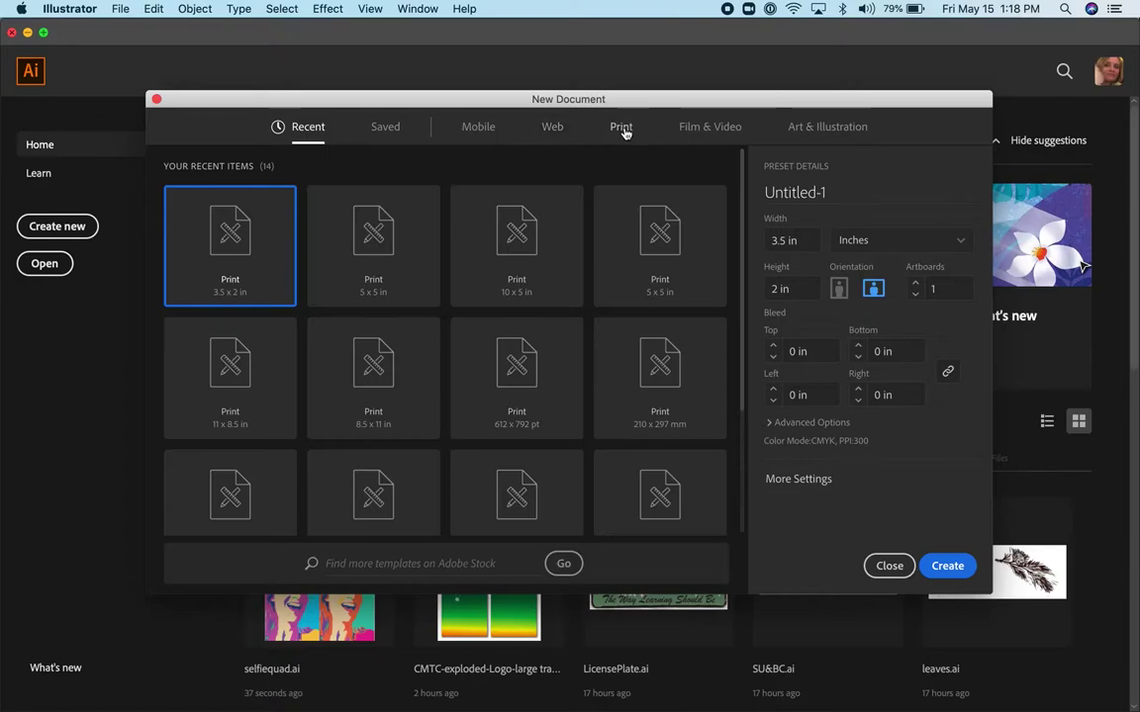
Choose the Print document category, set the units to inches, and set the page to 5 in wide by 5 in high
click(624, 133)
click(896, 246)
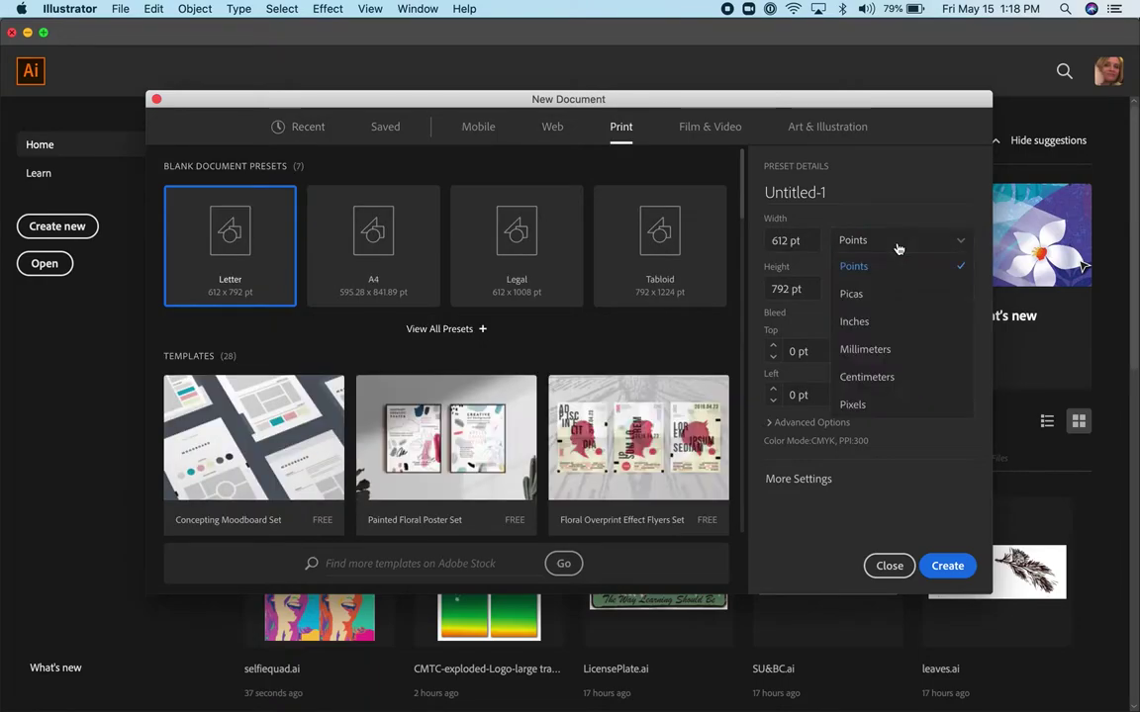
click(854, 322)
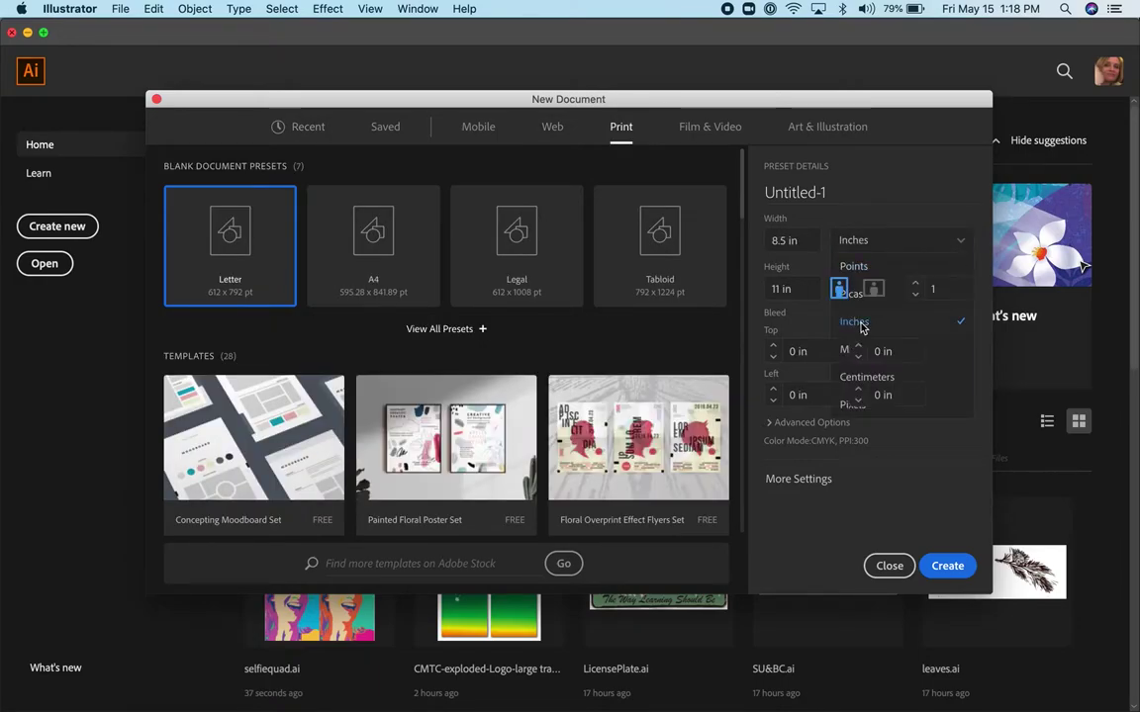
click(809, 245)
text(5)
key(Tab)
text(5)
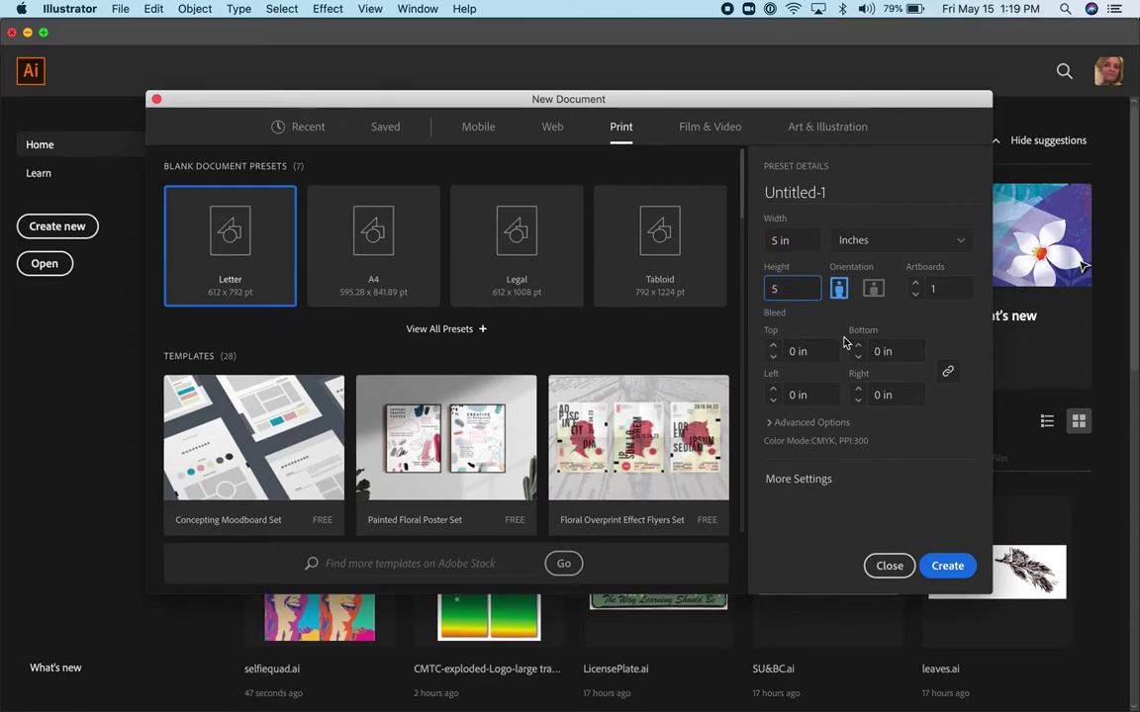
Name the new document Color Grids and set the number of artboards to 5
click(787, 195)
key(super+a)
text(C)
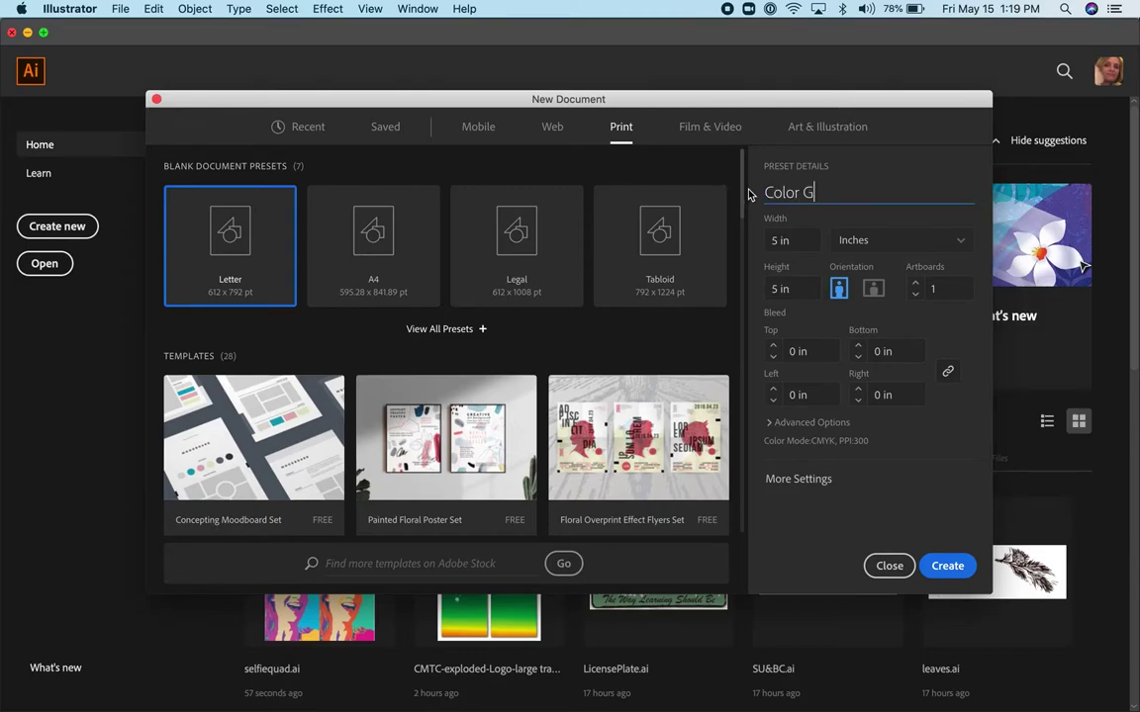
text(olor Grids)
click(928, 288)
text(5)
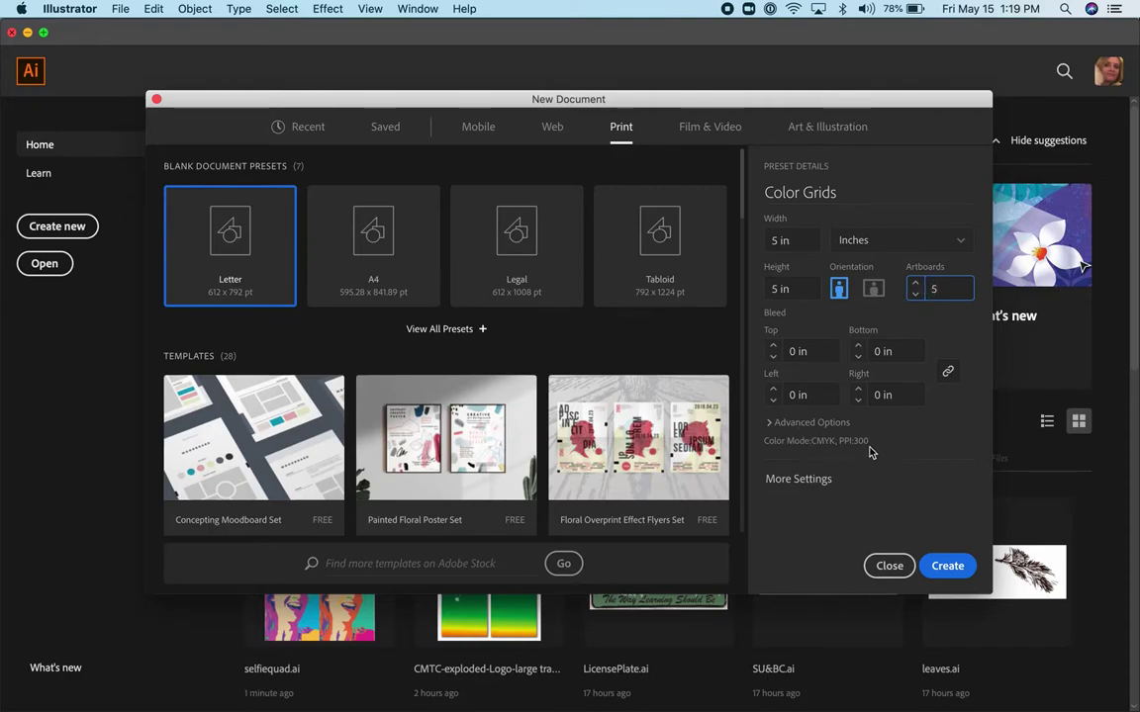
Arrange the artboards in a single row with 1 in spacing and create the document
click(798, 479)
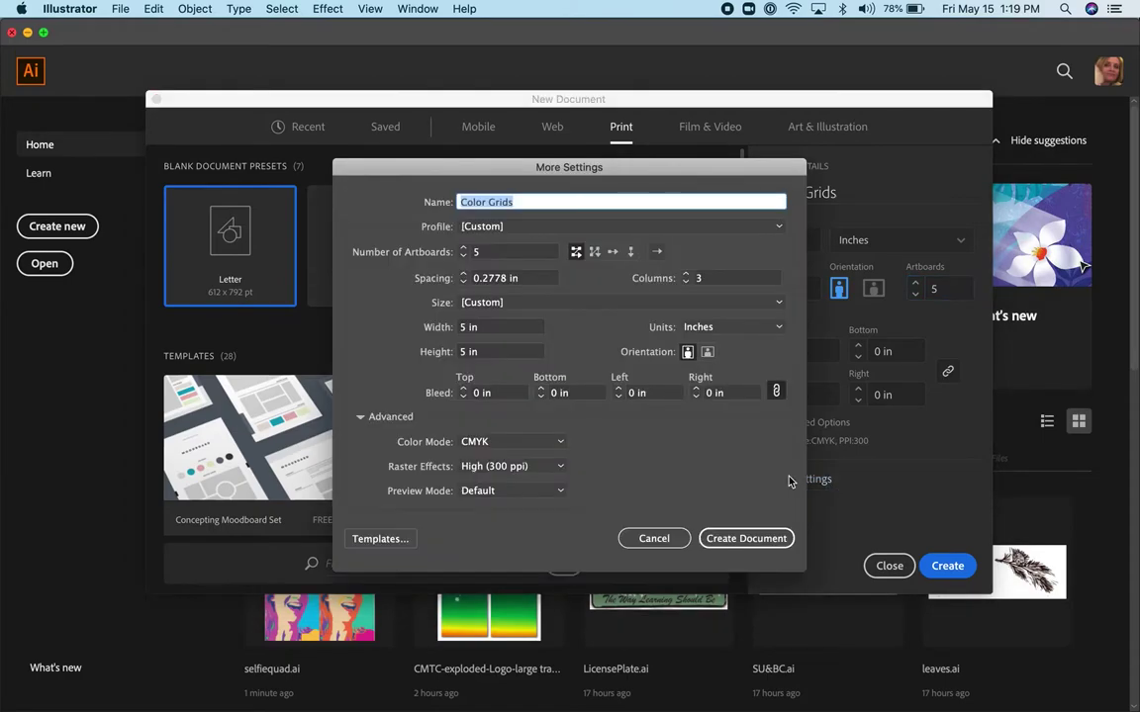
click(612, 253)
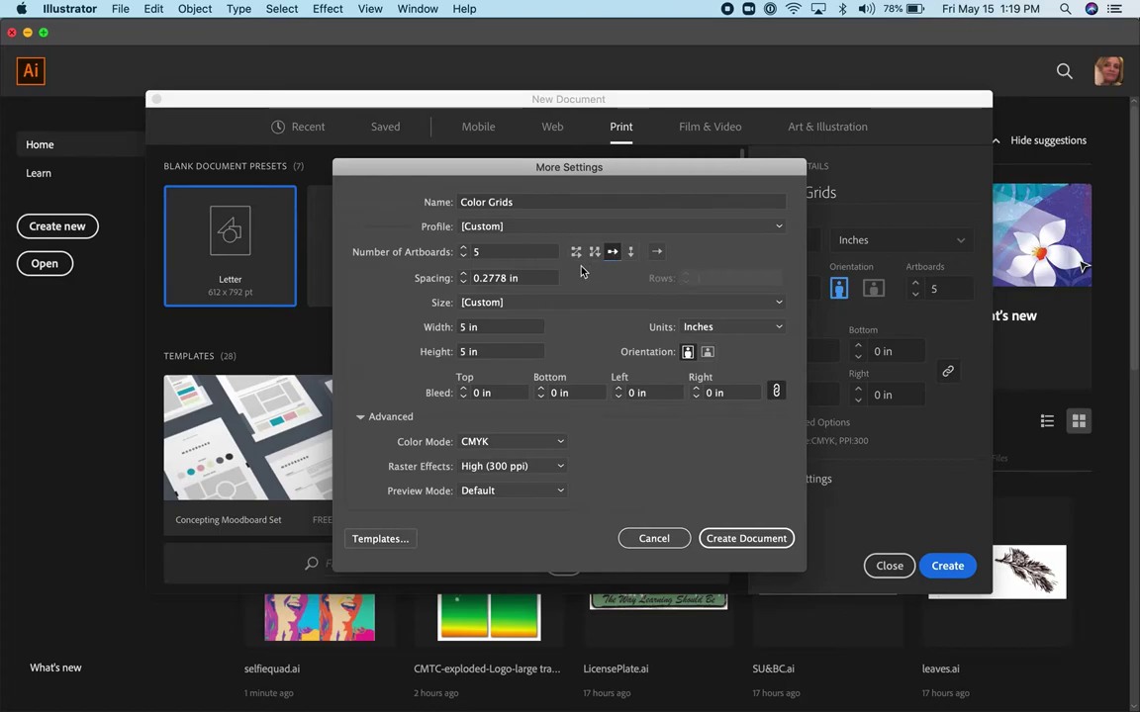
double_click(505, 279)
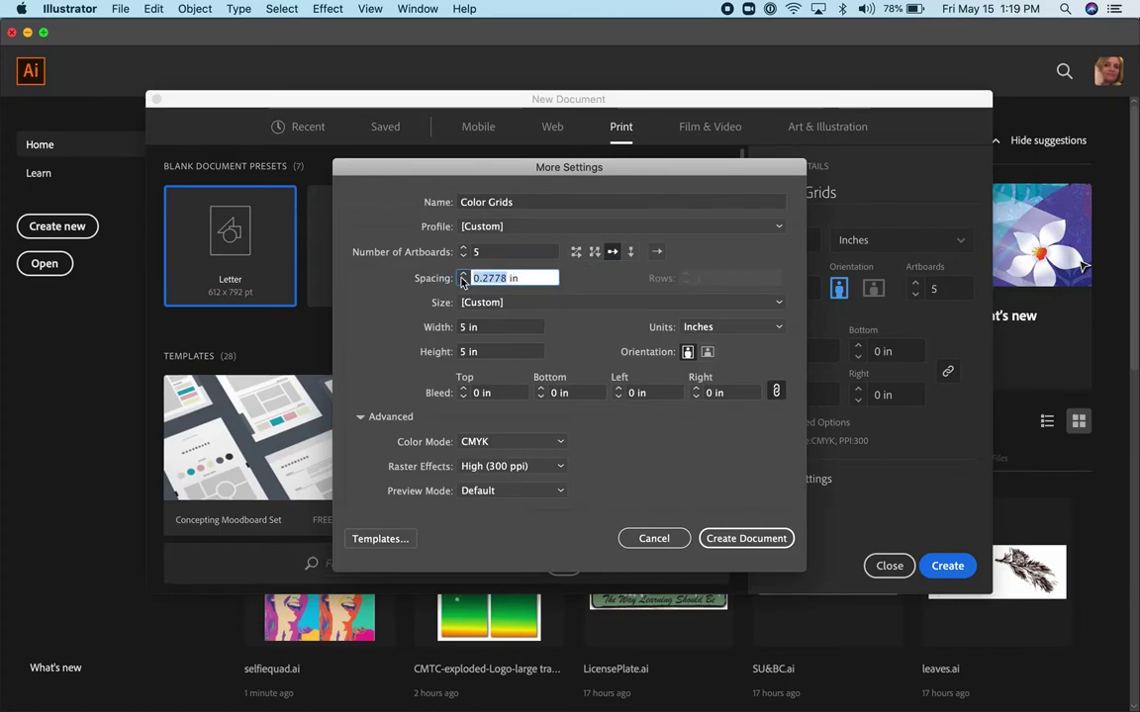
text(1)
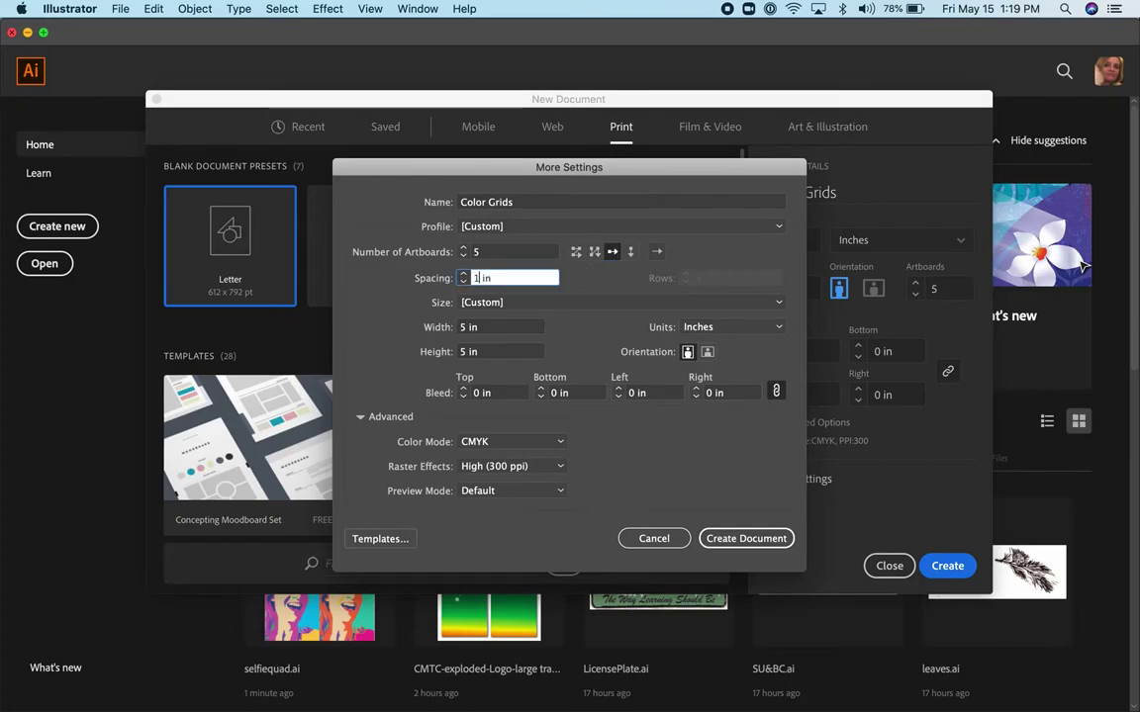
click(731, 540)
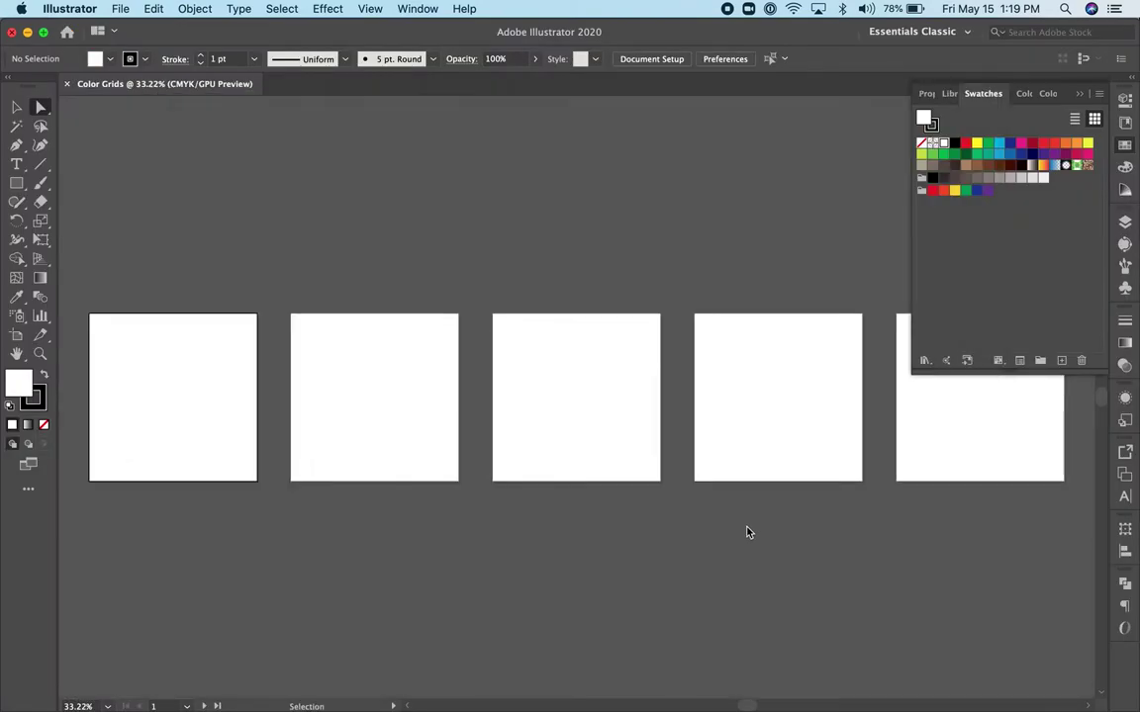
Create a 1 in by 1 in square on the first artboard with the Rectangle tool
key(a)
click(16, 183)
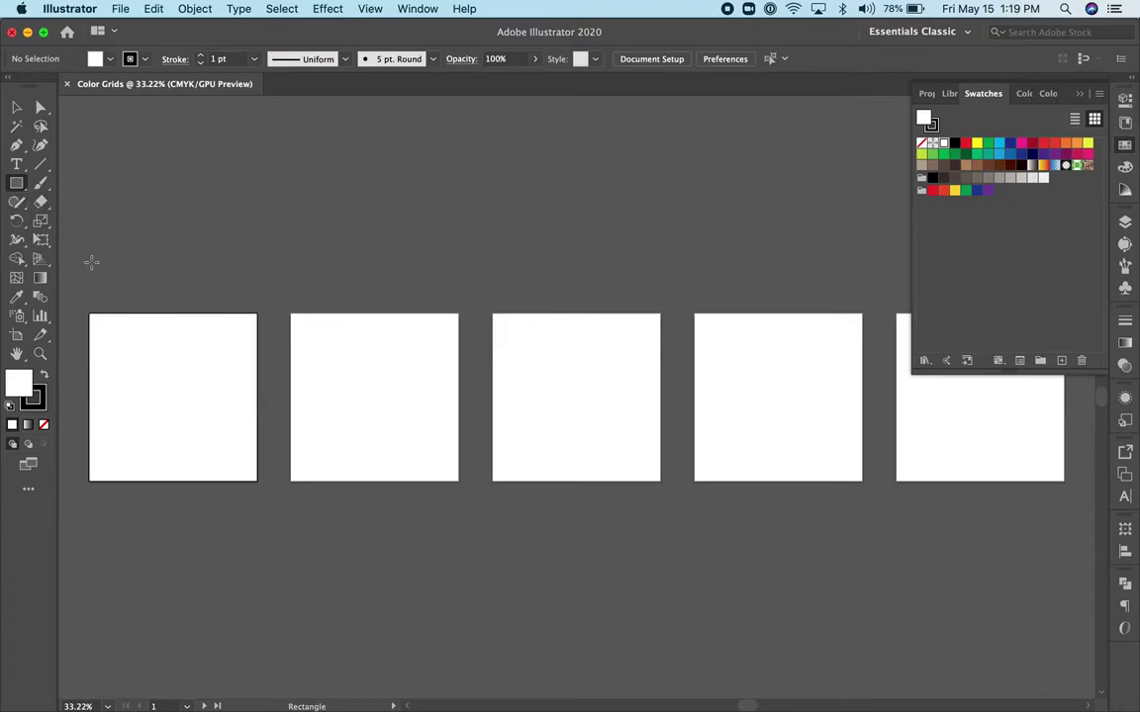
click(138, 341)
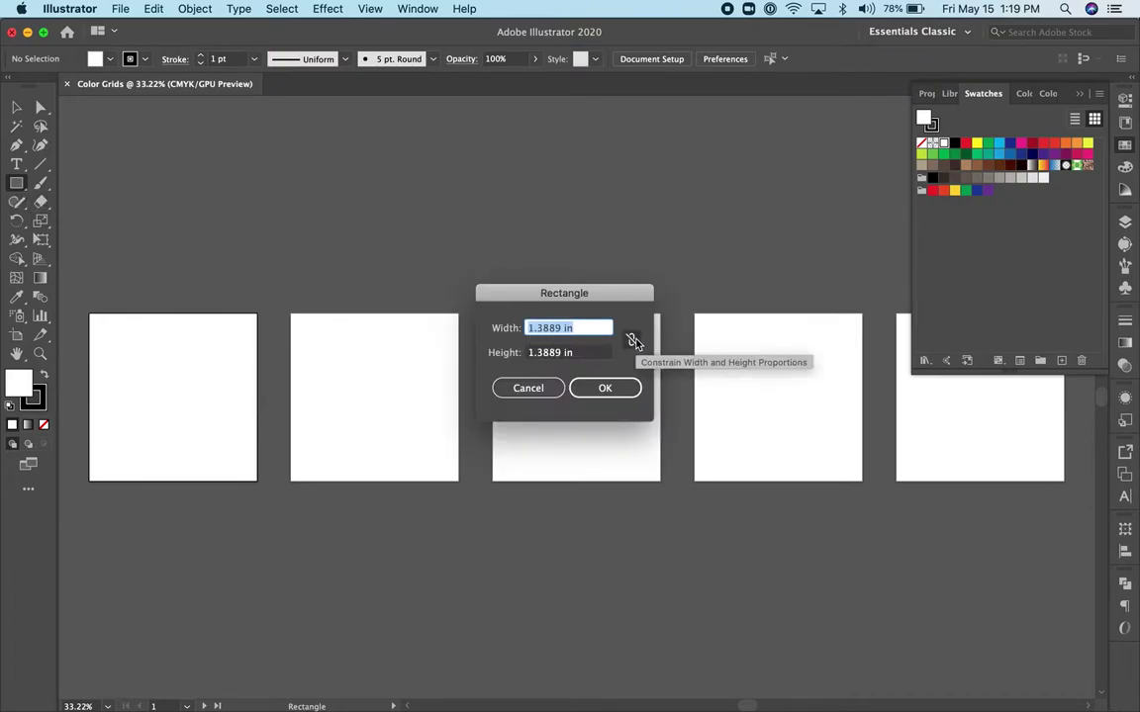
text(1)
key(Tab)
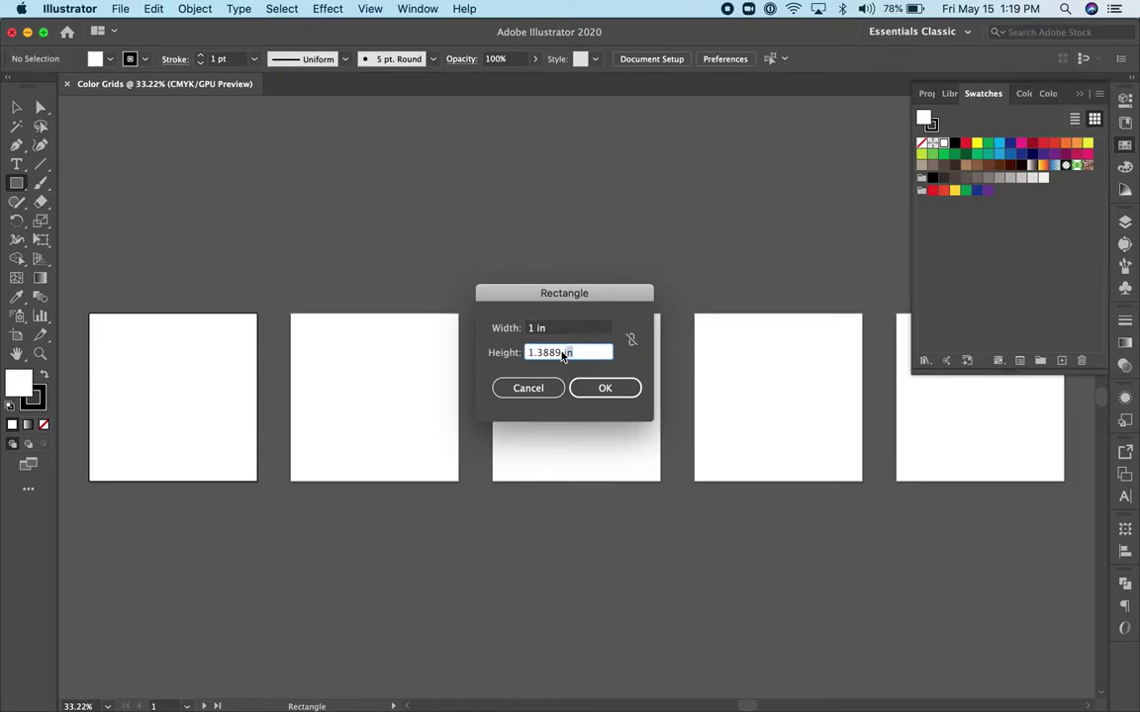
key(BackSpace)
text(1)
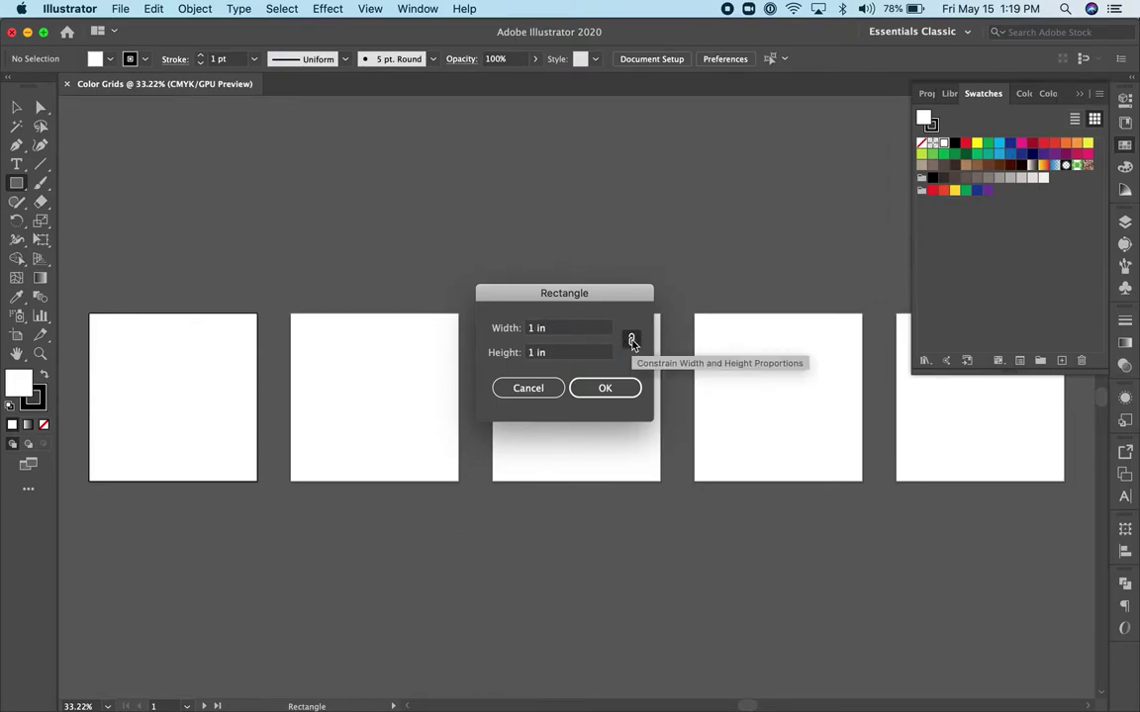
click(606, 389)
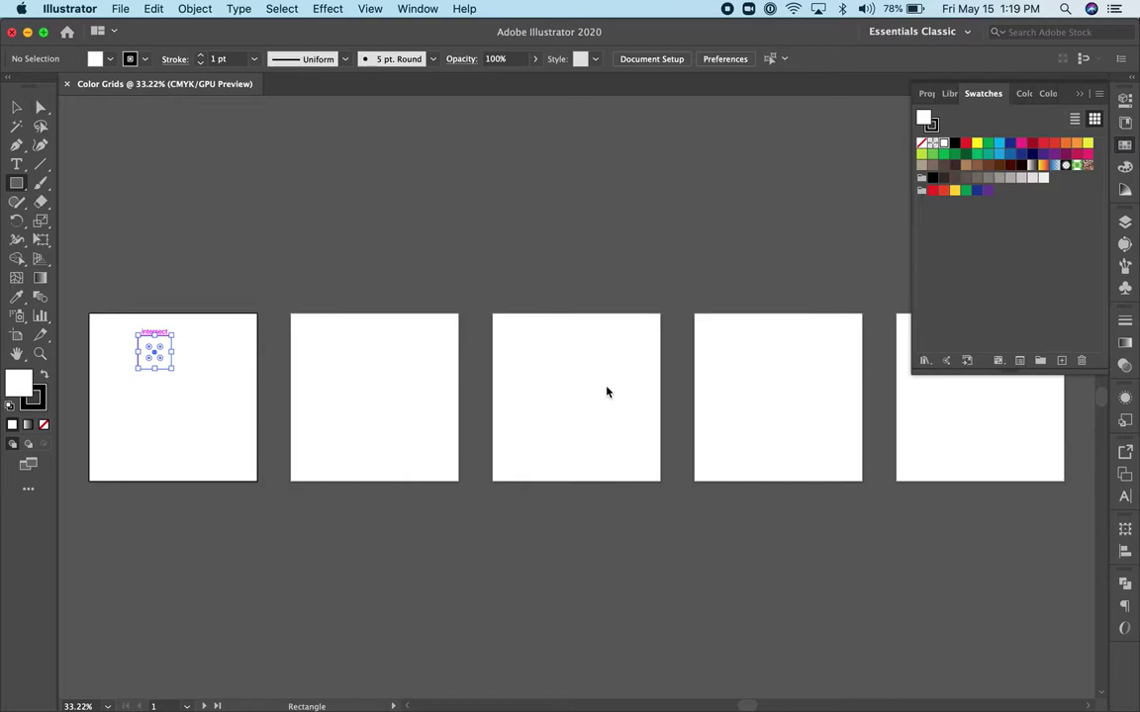
Remove the square's stroke and fill it with dark blue
click(130, 58)
click(13, 92)
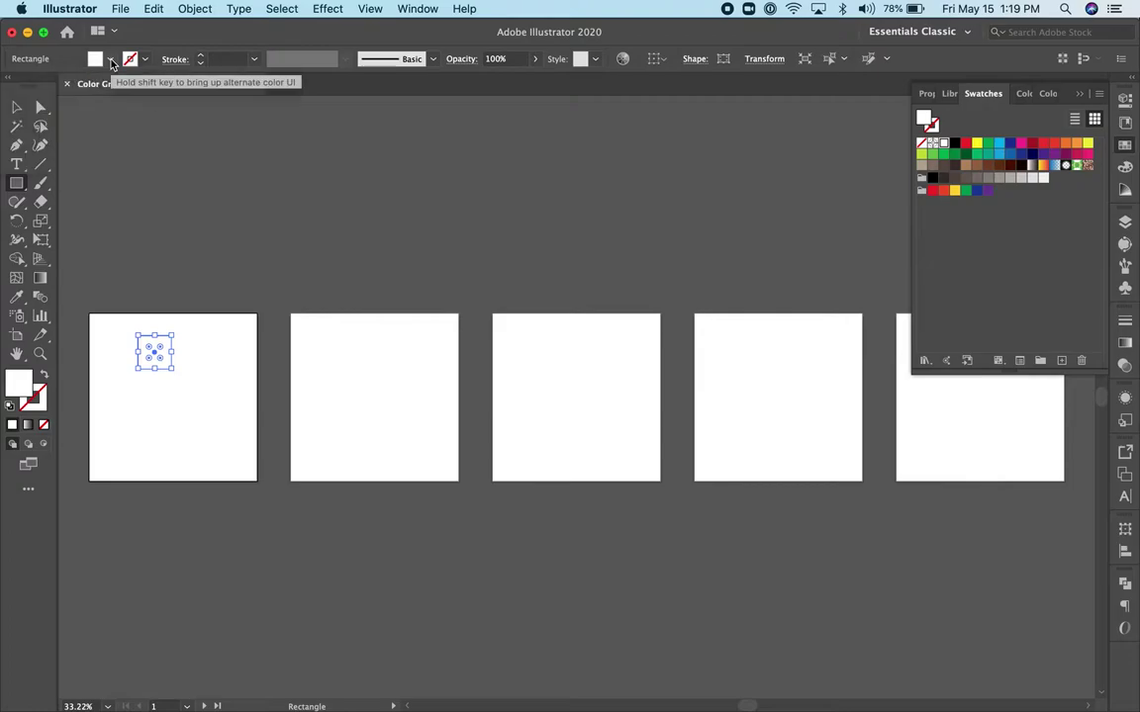
click(110, 59)
click(100, 88)
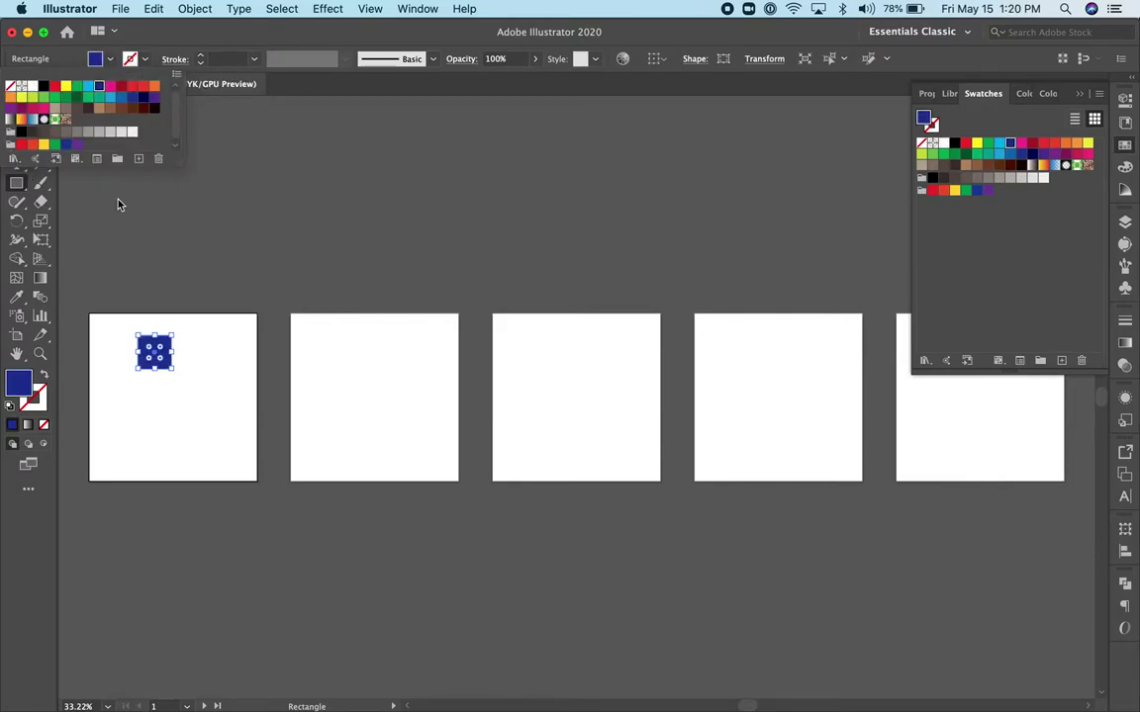
click(238, 130)
Show the rulers and snap the blue square into the top-left corner of the first artboard
click(16, 106)
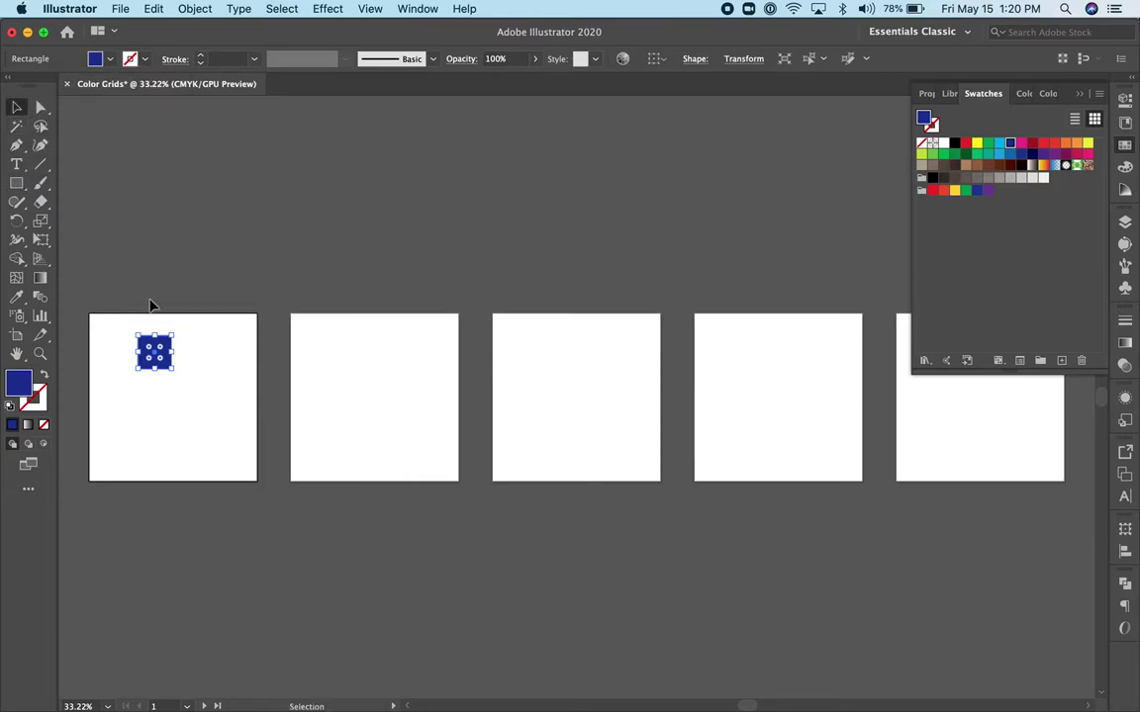
key(z)
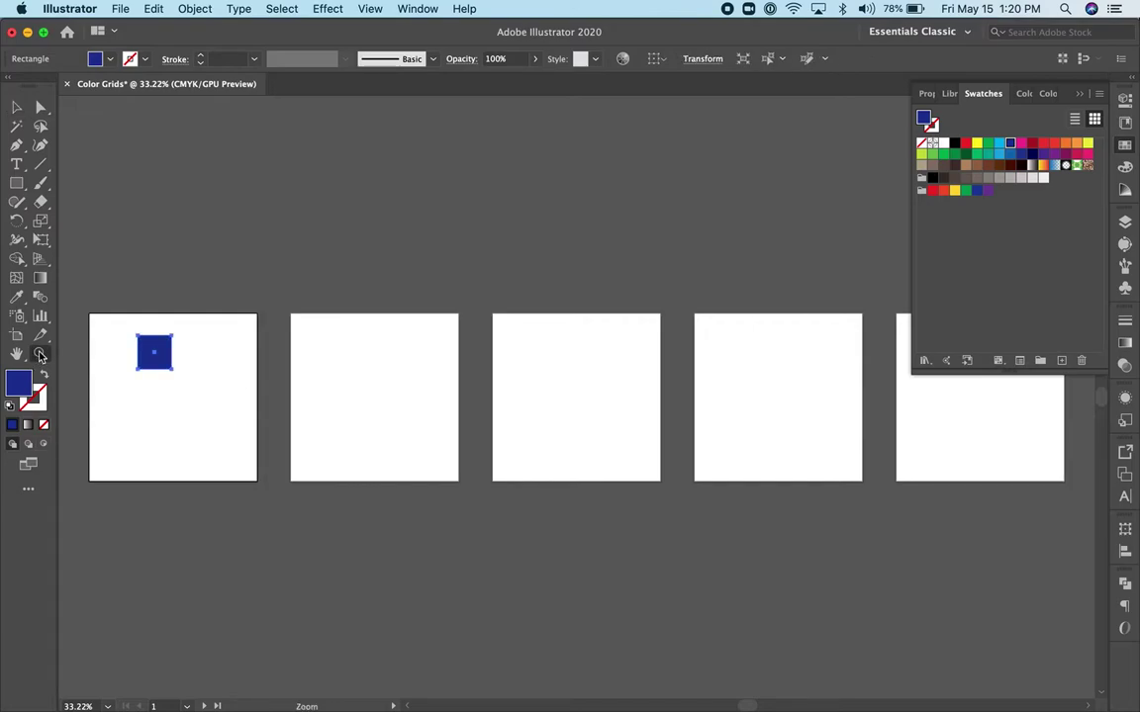
drag(78, 305, 252, 419)
scroll(253, 422, down, 5)
scroll(253, 422, left, 4)
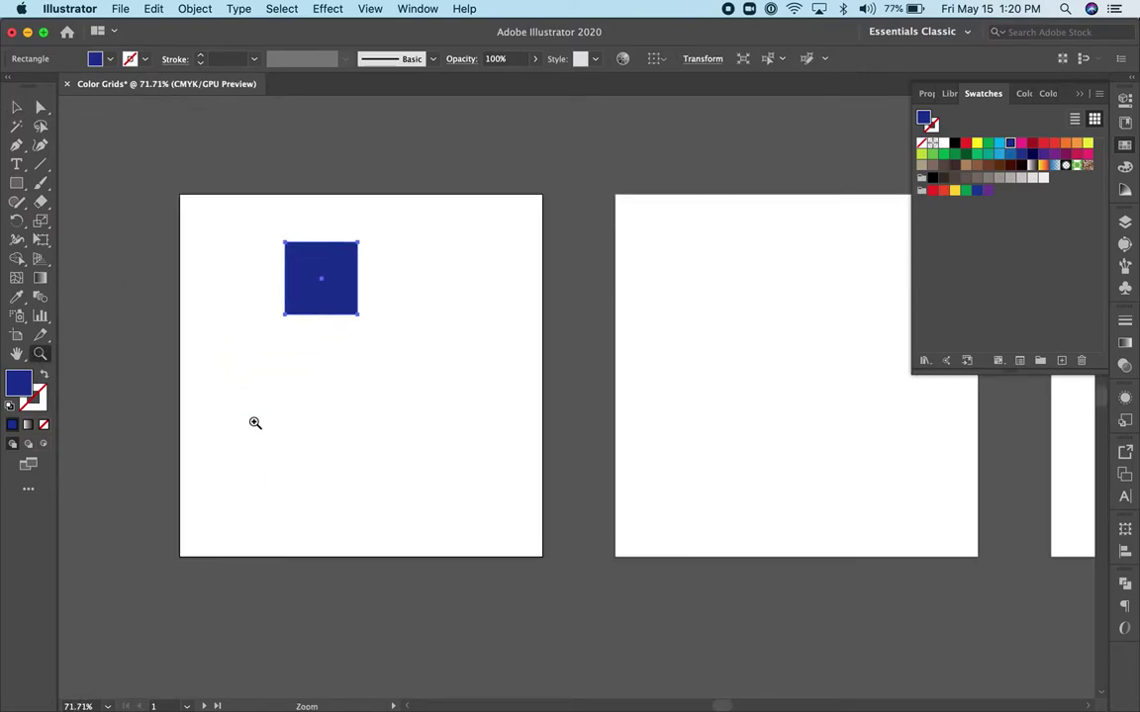
drag(223, 253, 290, 304)
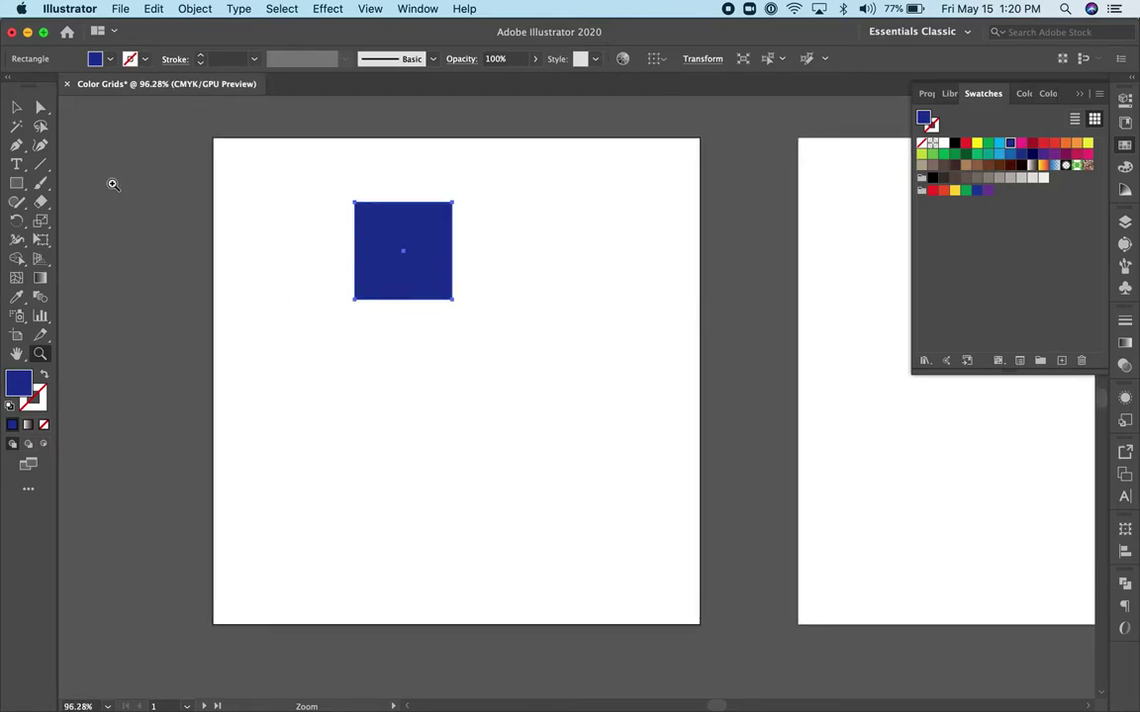
click(17, 109)
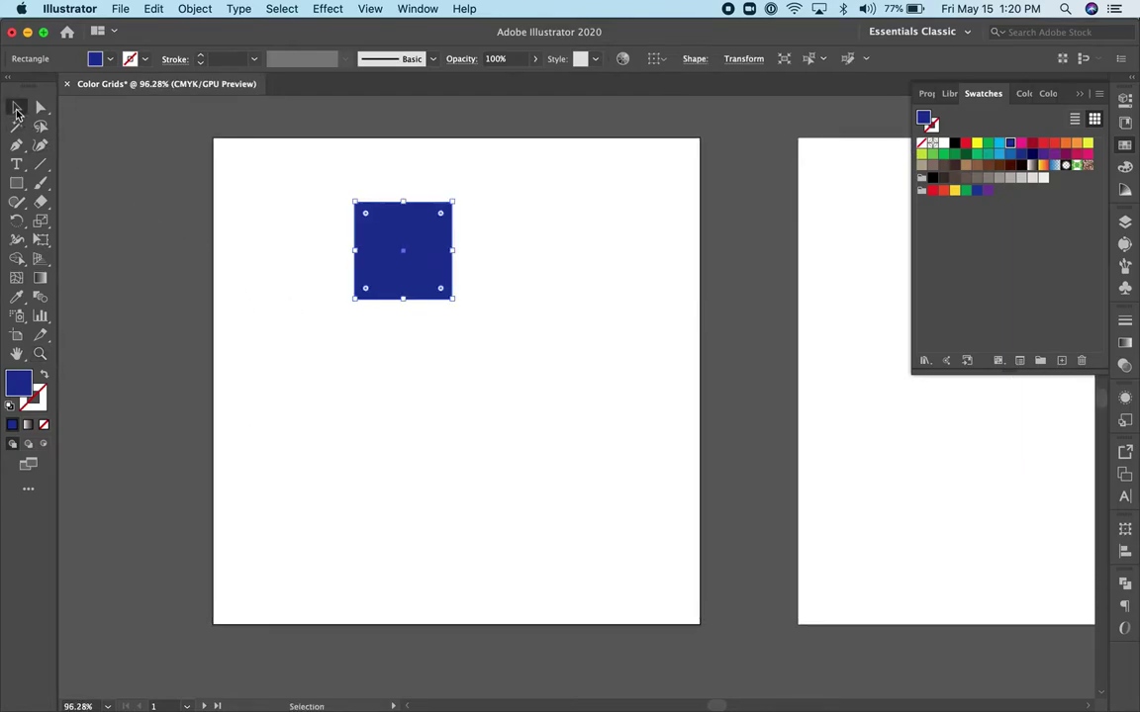
click(370, 9)
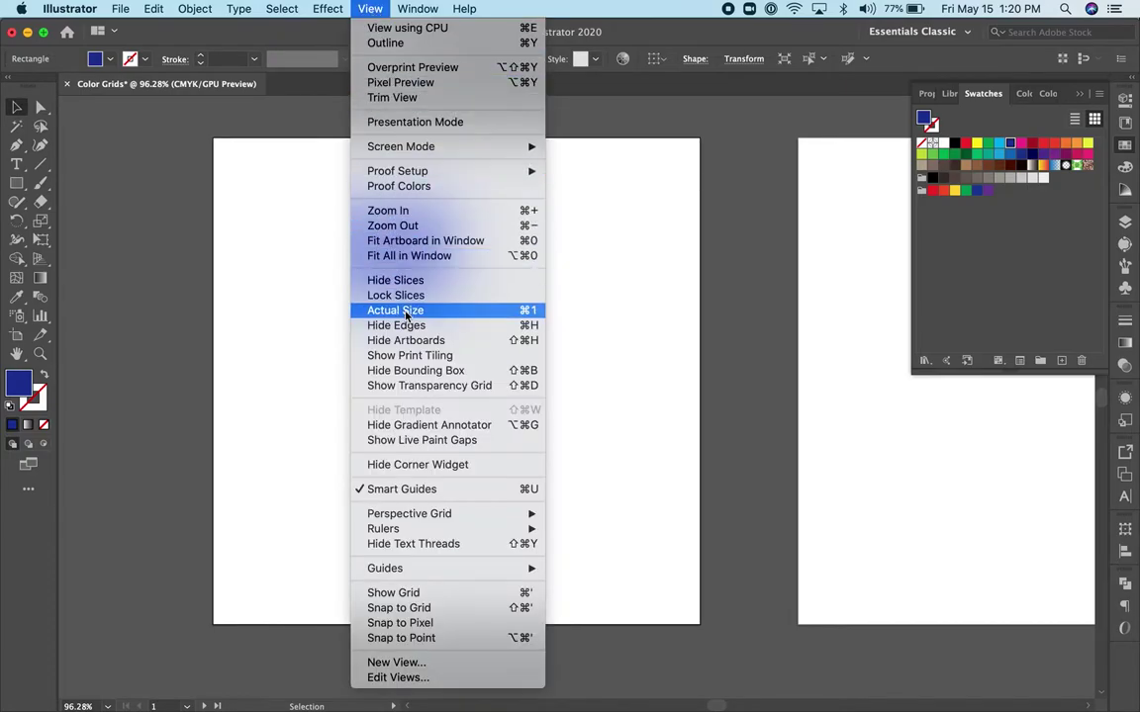
mouse_move(364, 527)
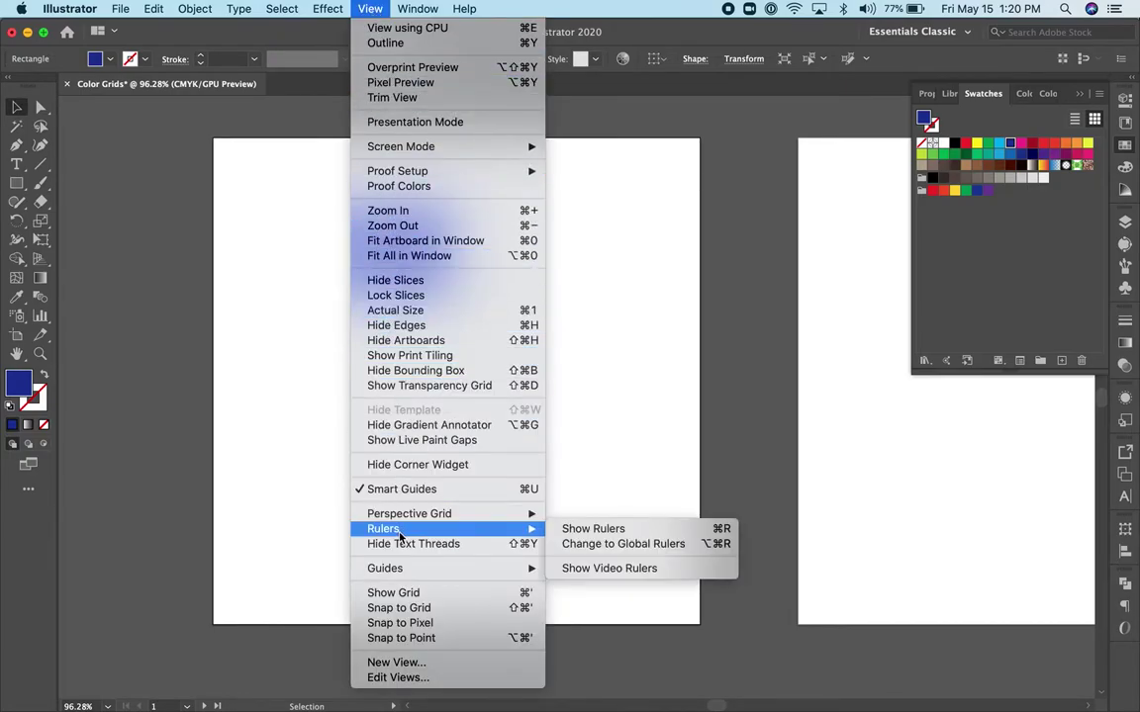
click(626, 533)
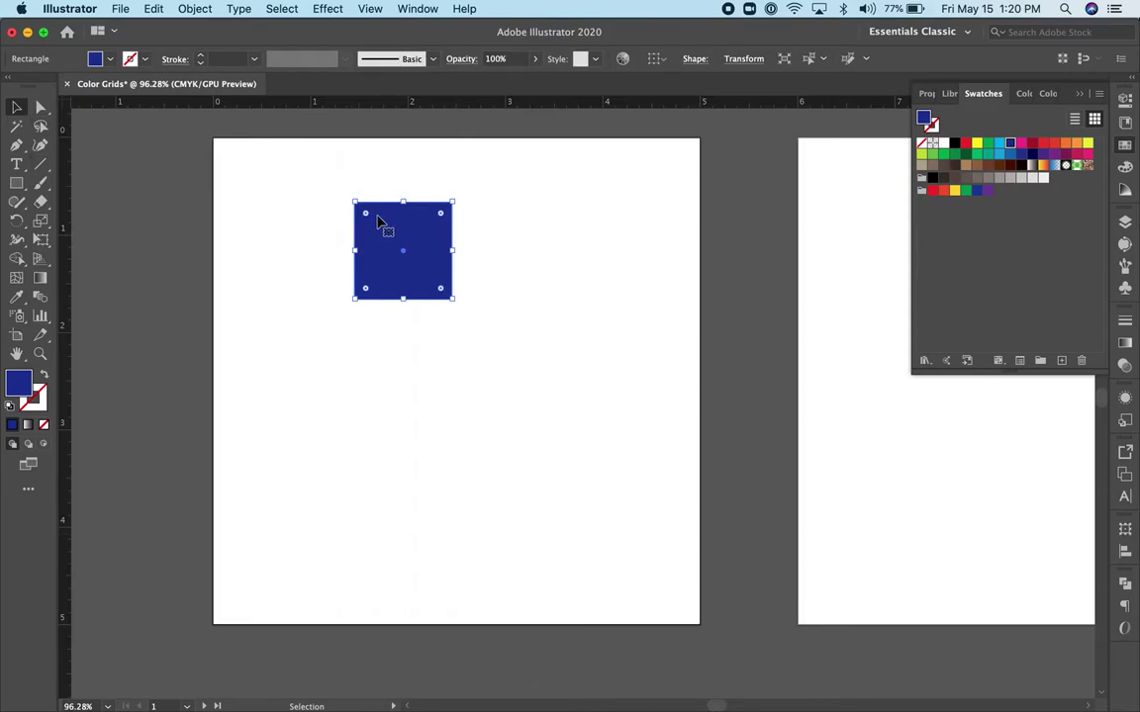
drag(377, 221, 237, 156)
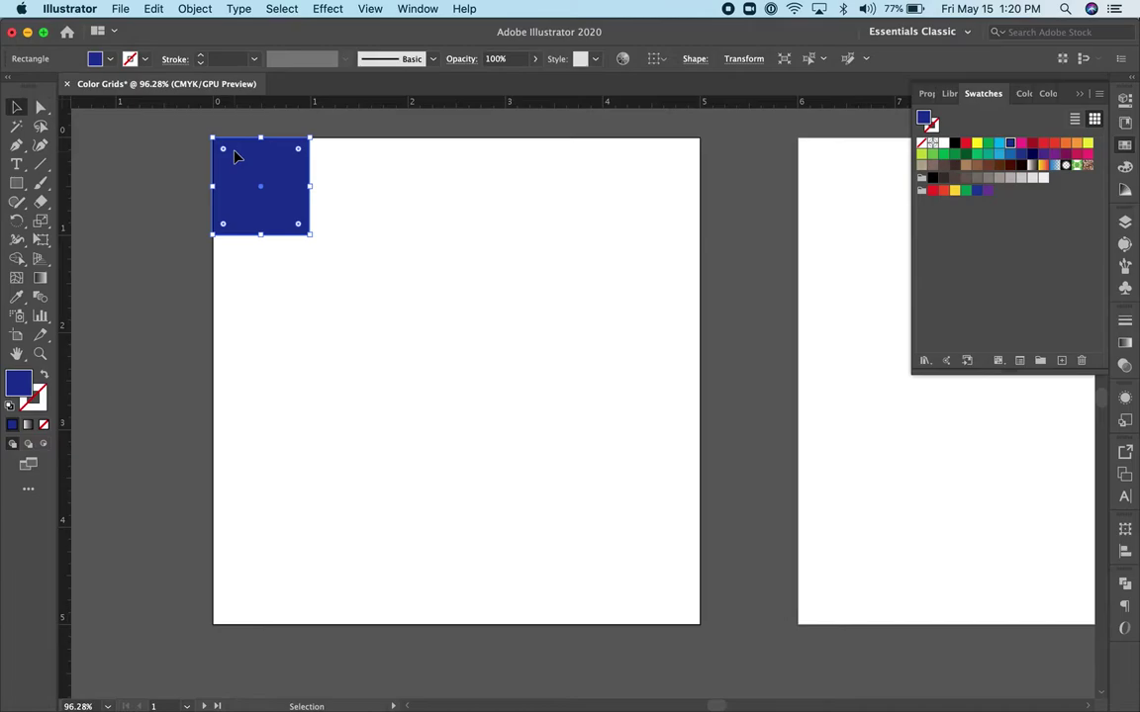
Paste four copies of the blue square and spread them roughly across the artboard's top edge, snapping the last into the top-right corner
click(154, 9)
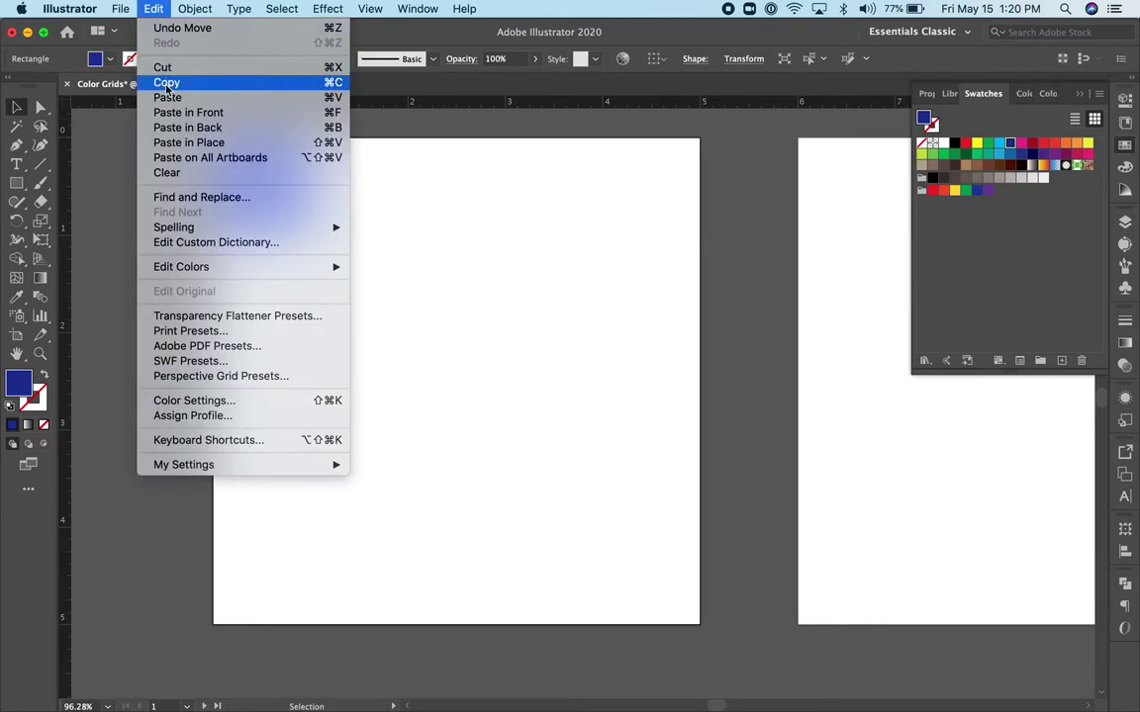
click(167, 85)
click(151, 10)
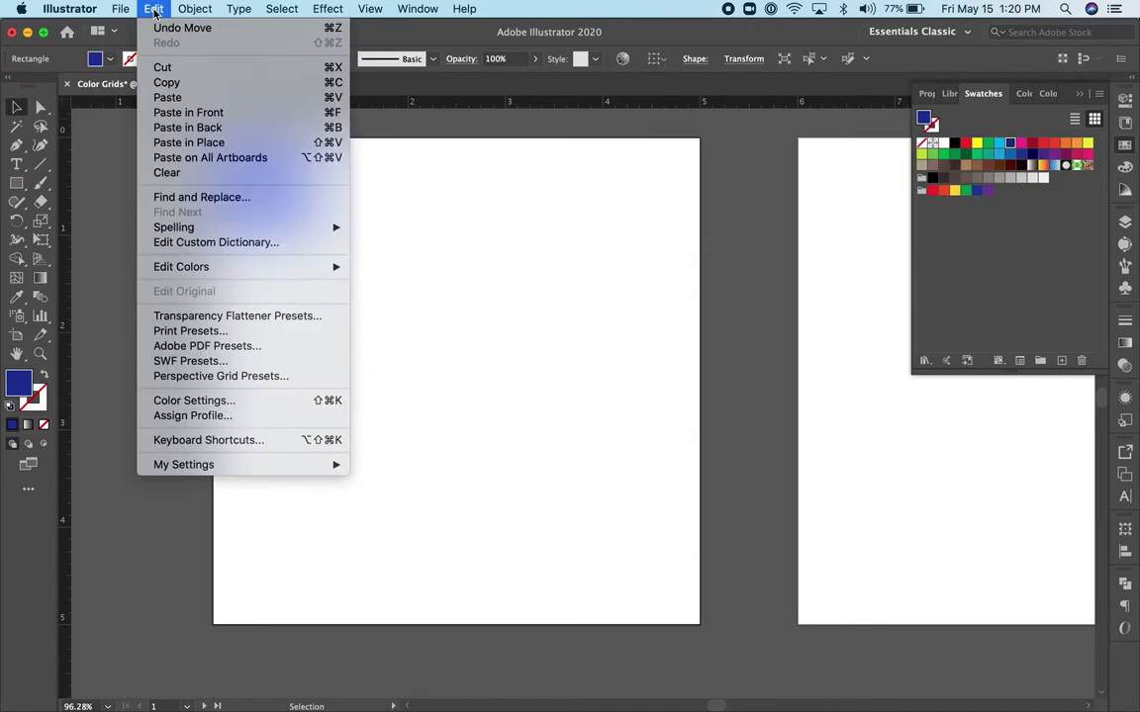
click(168, 97)
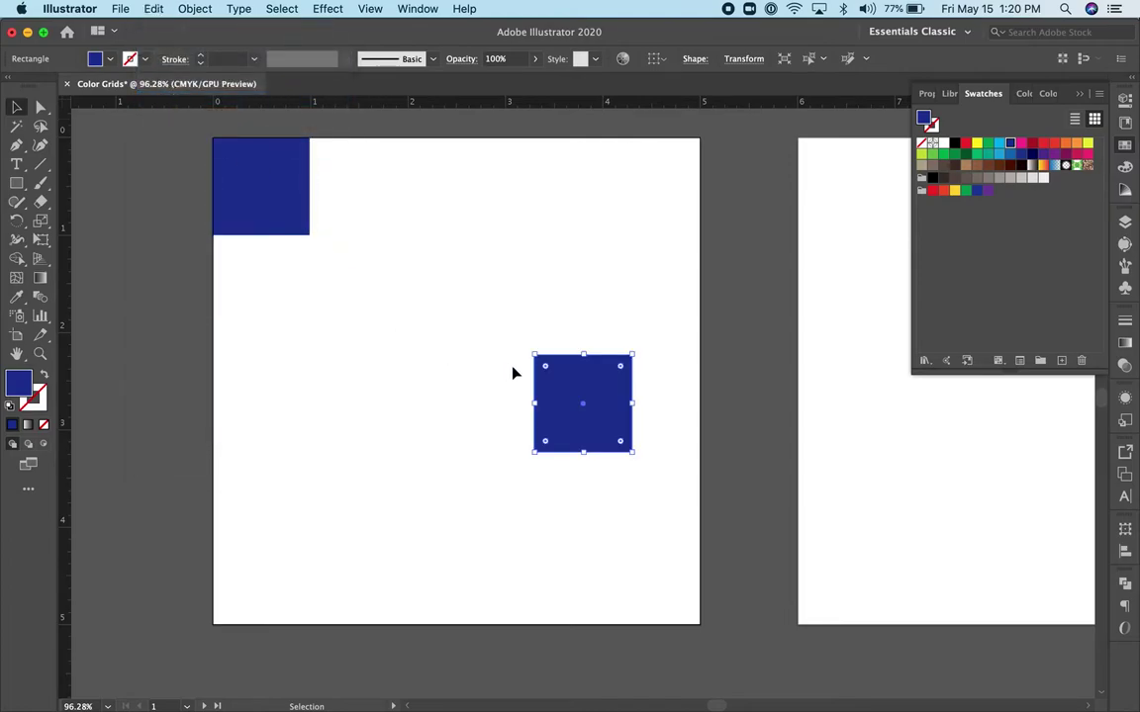
drag(564, 391, 343, 202)
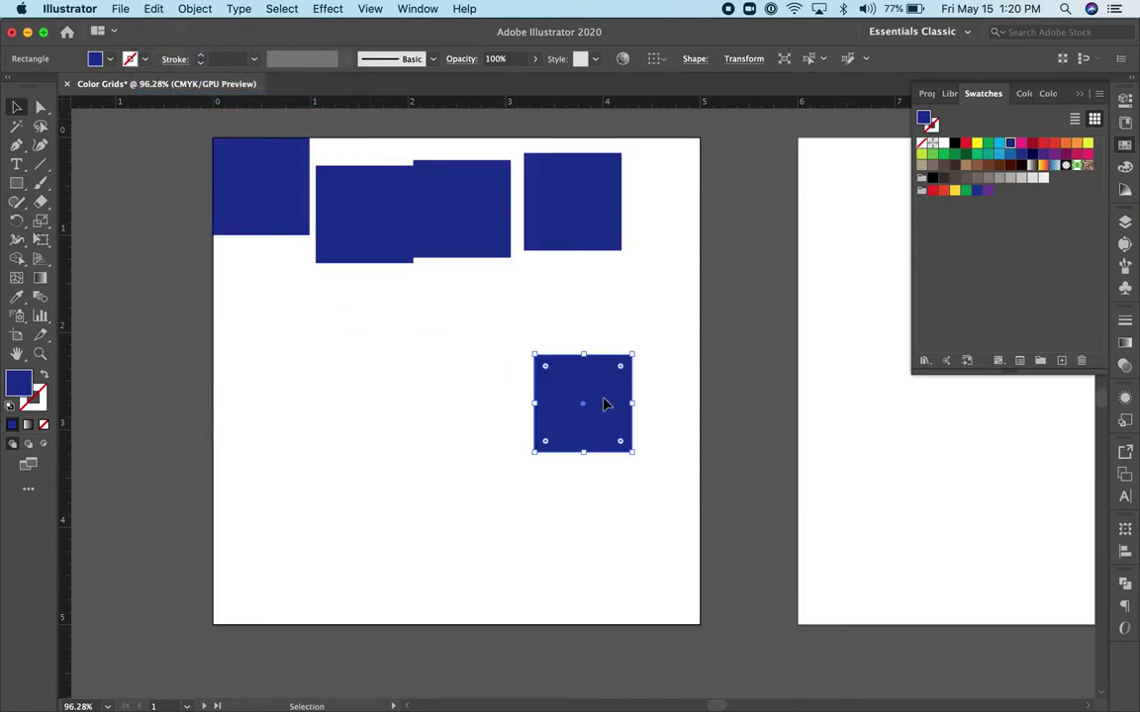
drag(605, 404, 674, 187)
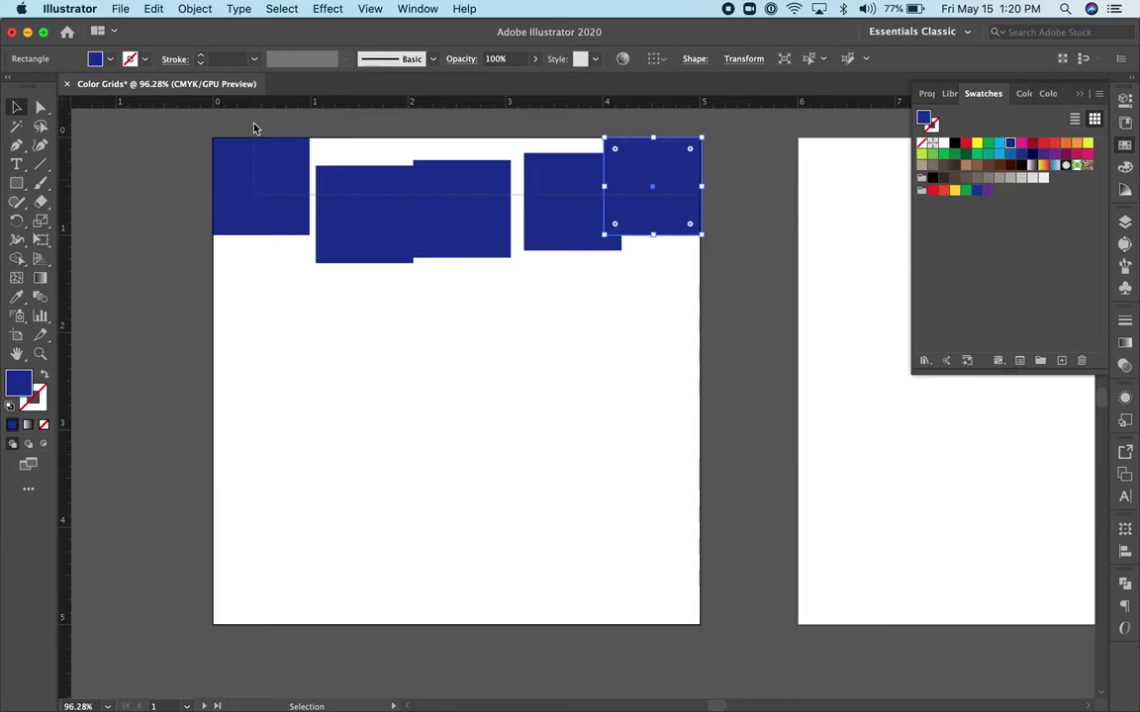
Select all five blue squares and open the Align panel as a floating panel over the first artboard
key(super+a)
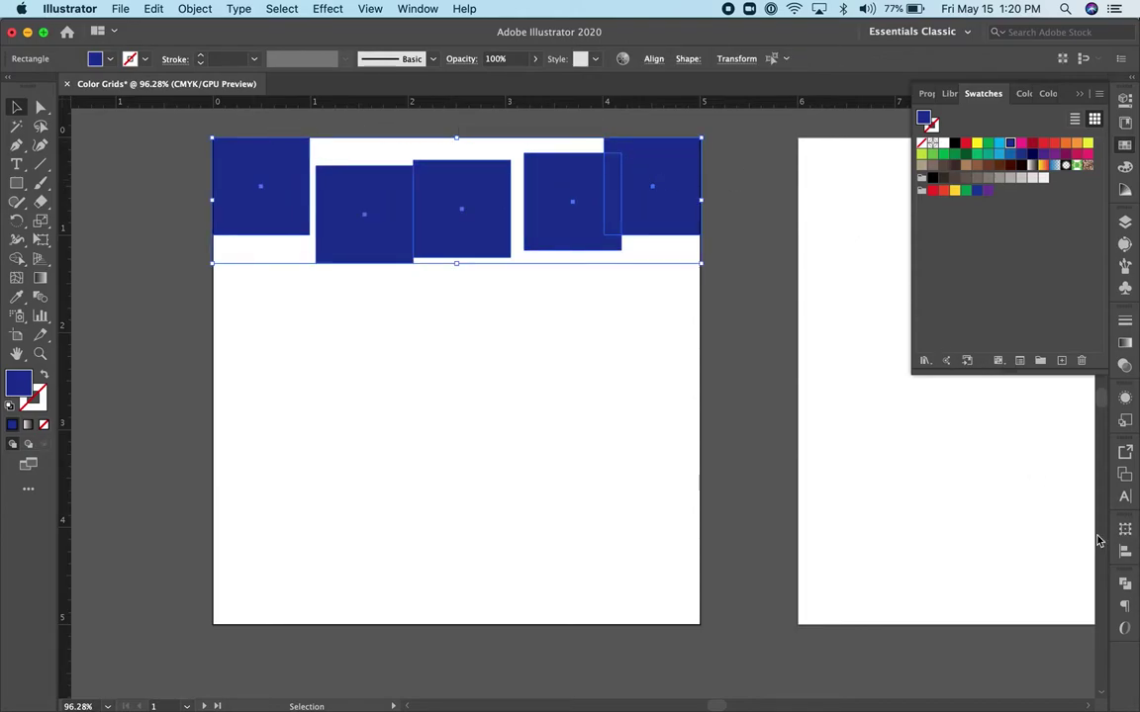
click(1125, 553)
drag(1018, 534, 458, 347)
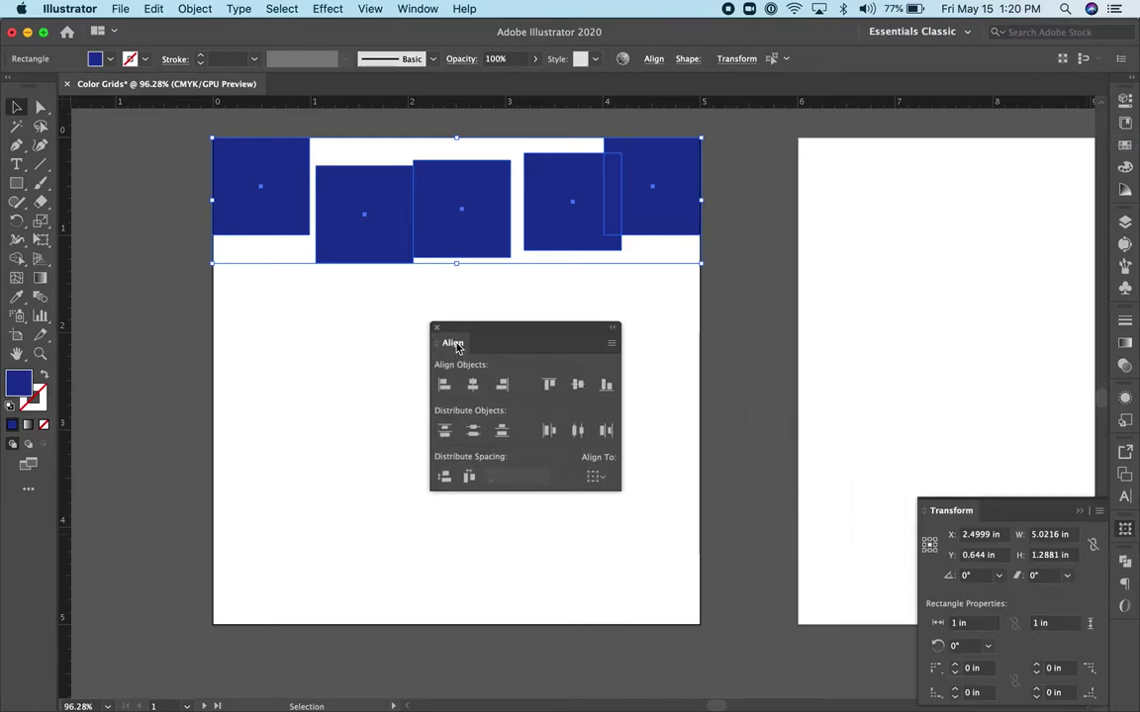
click(417, 9)
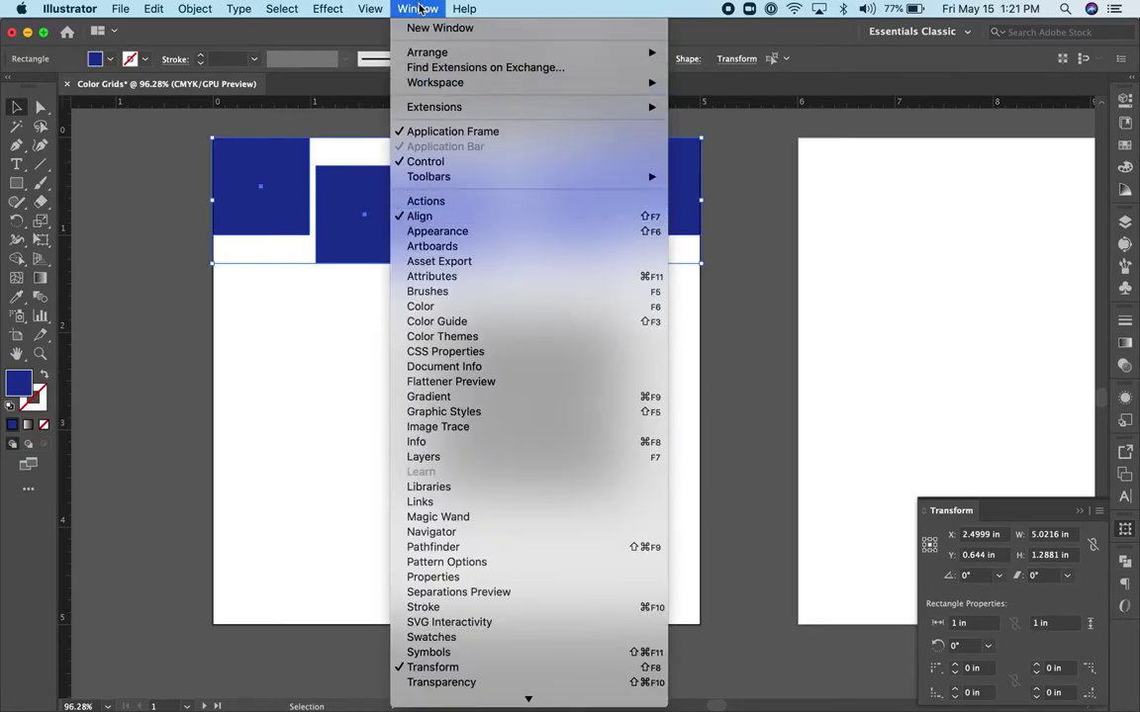
click(426, 216)
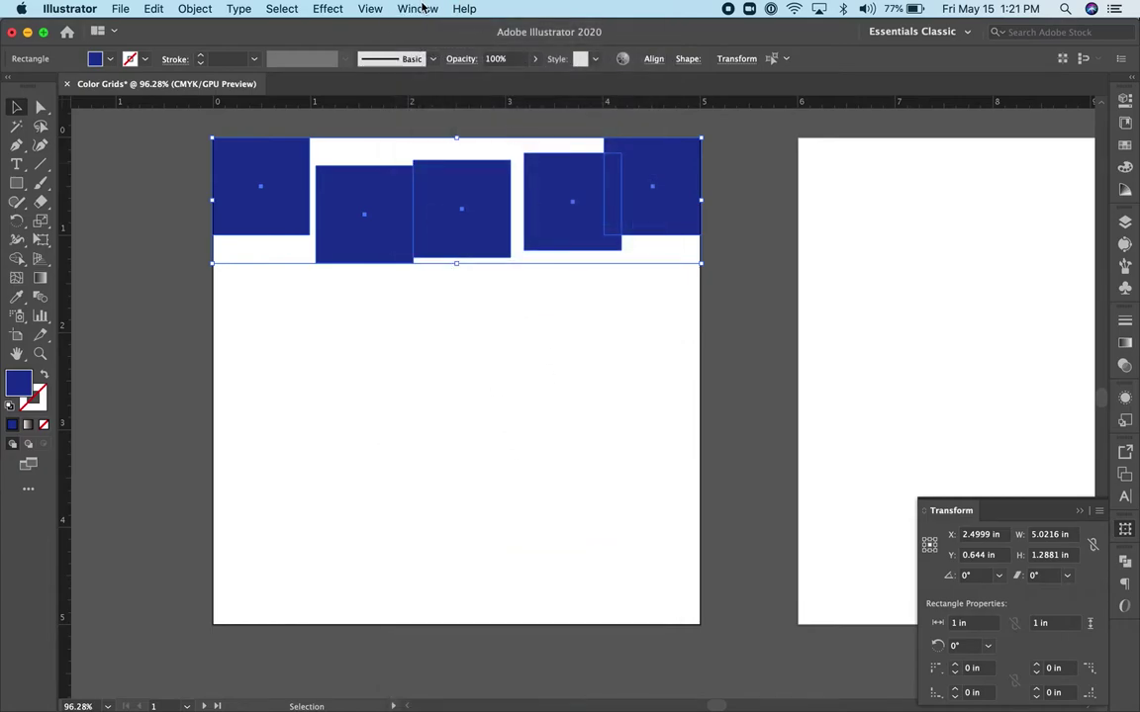
click(421, 8)
click(430, 220)
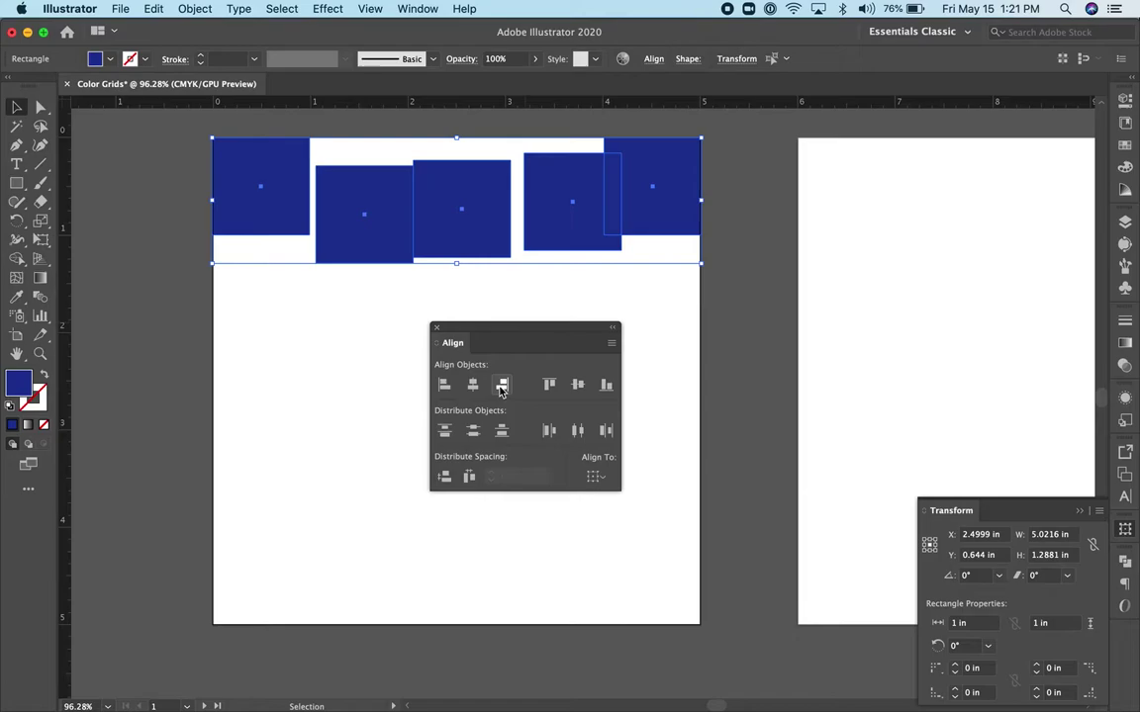
Align the top edges of the five blue squares and distribute them with equal horizontal spacing
click(651, 288)
drag(698, 280, 262, 235)
click(547, 388)
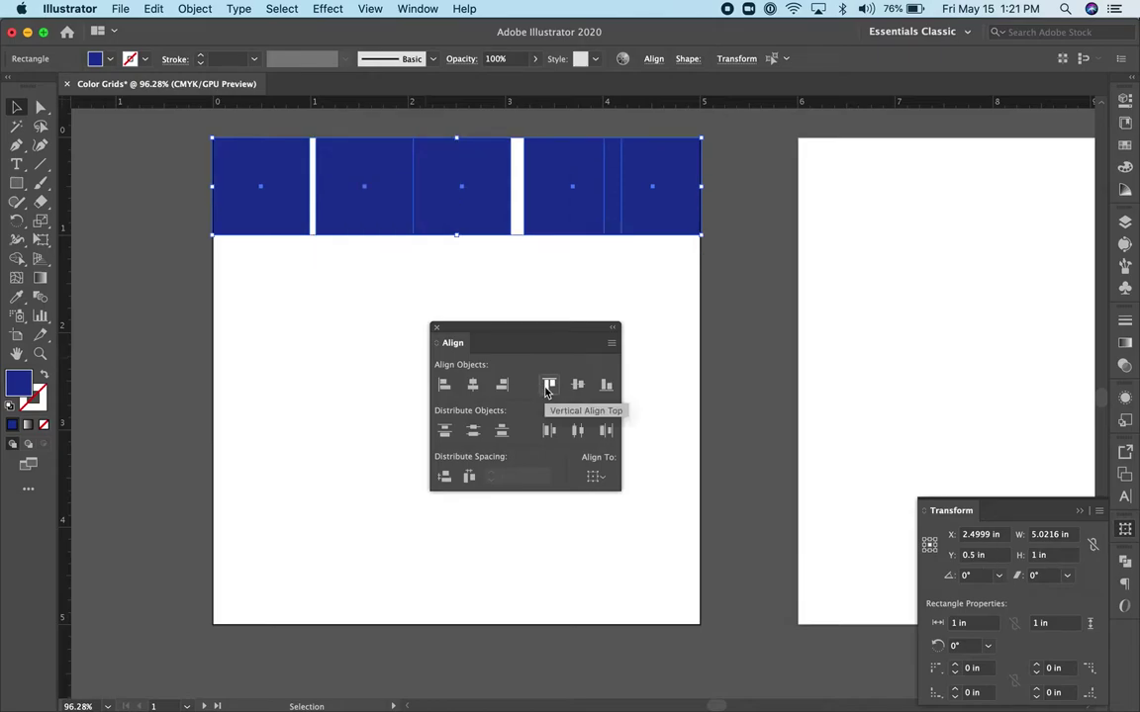
click(470, 478)
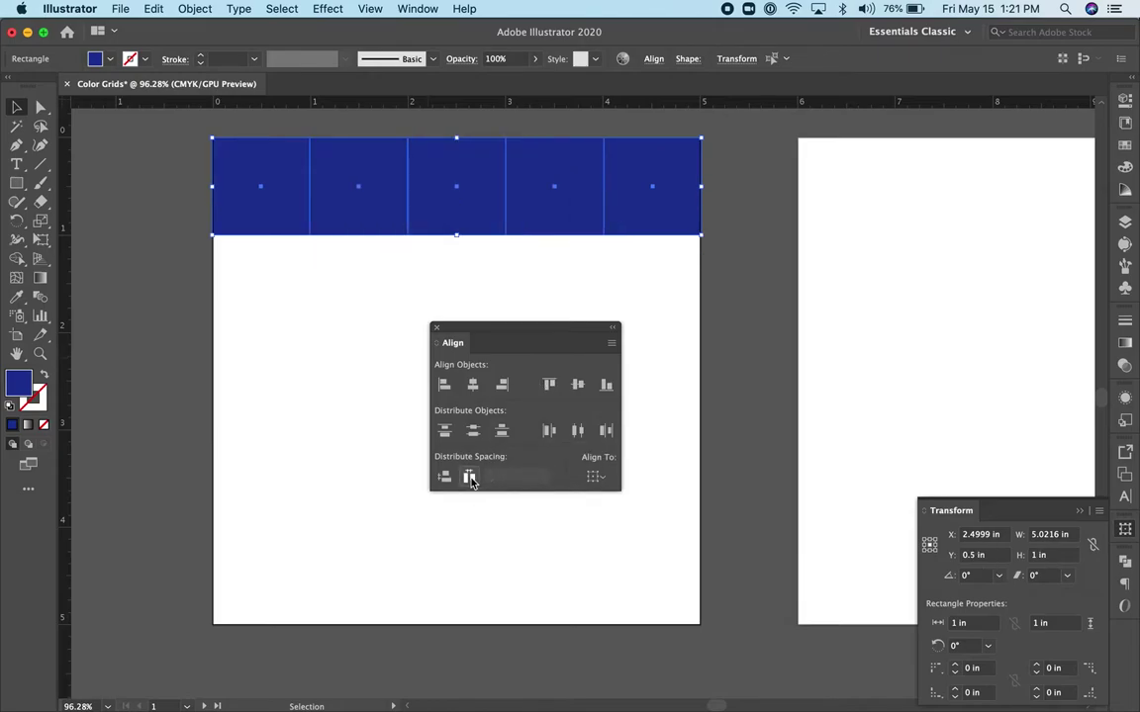
click(369, 379)
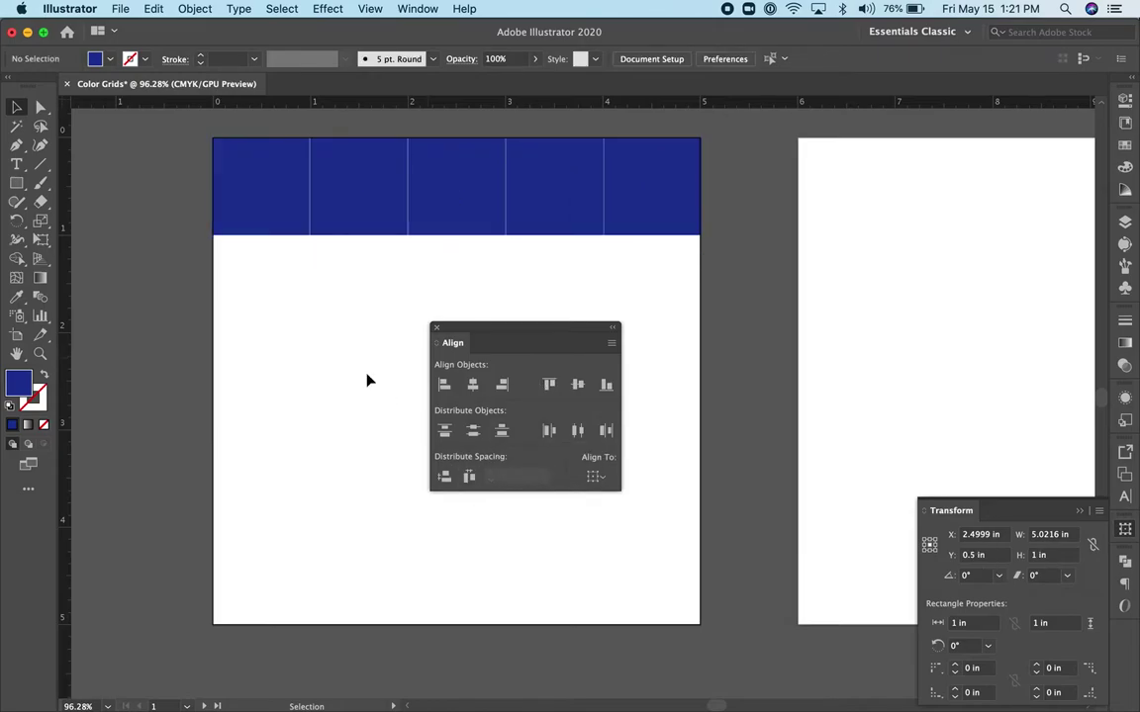
Fill the second square in the row with red and the fourth square with CMYK Magenta
click(358, 233)
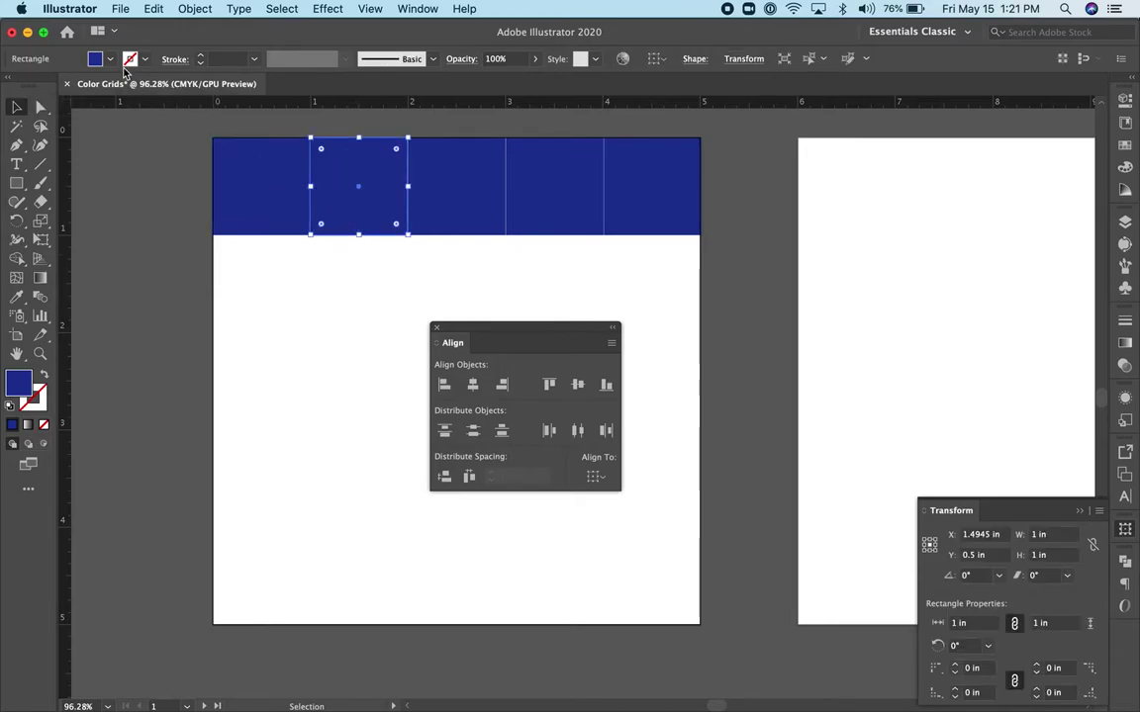
click(98, 58)
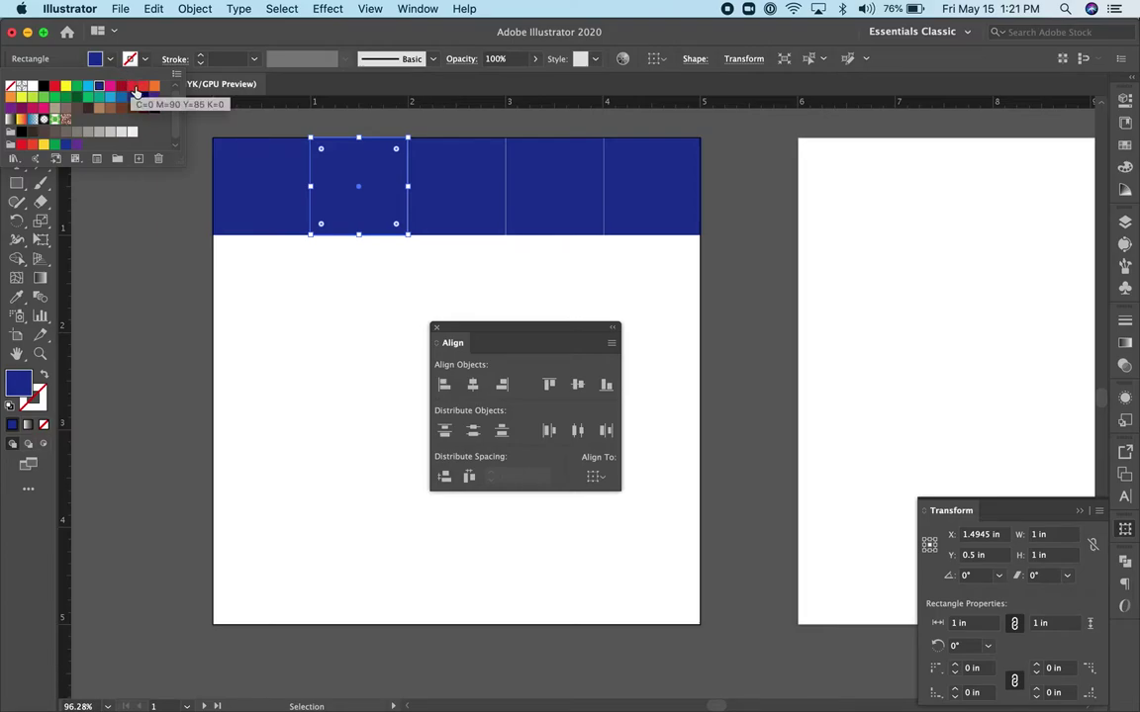
click(133, 88)
click(562, 218)
click(562, 219)
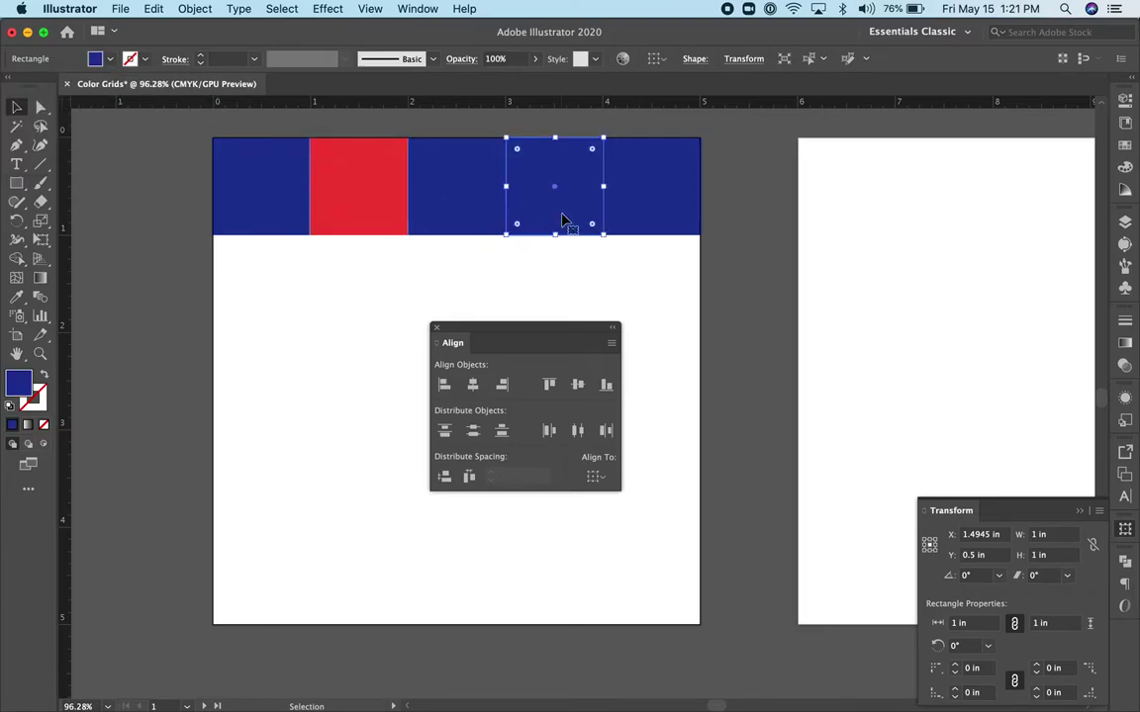
click(110, 60)
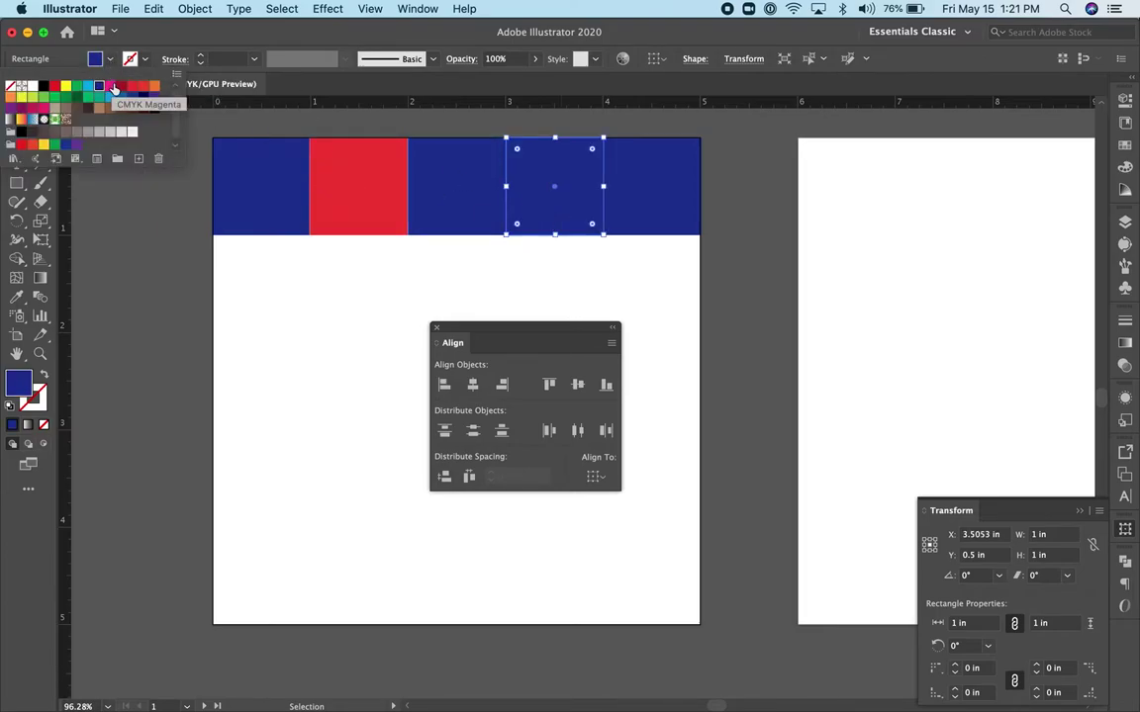
click(111, 87)
click(357, 306)
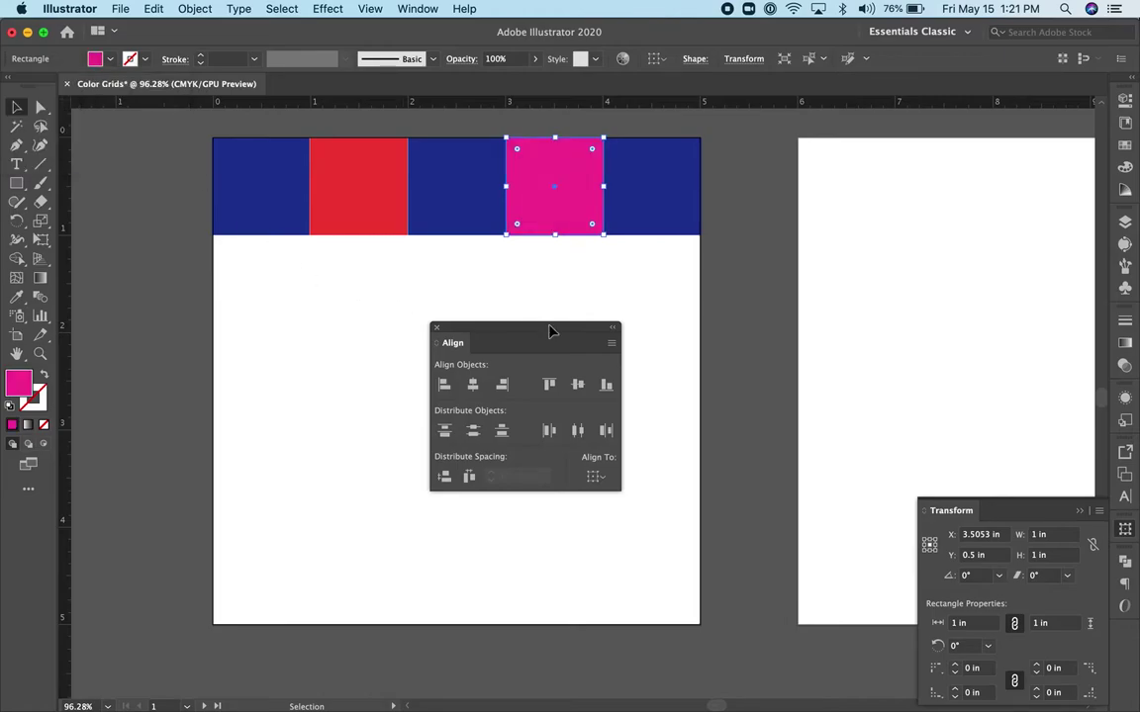
Copy the row of five squares and snap the pasted row directly beneath the original
drag(553, 332, 865, 220)
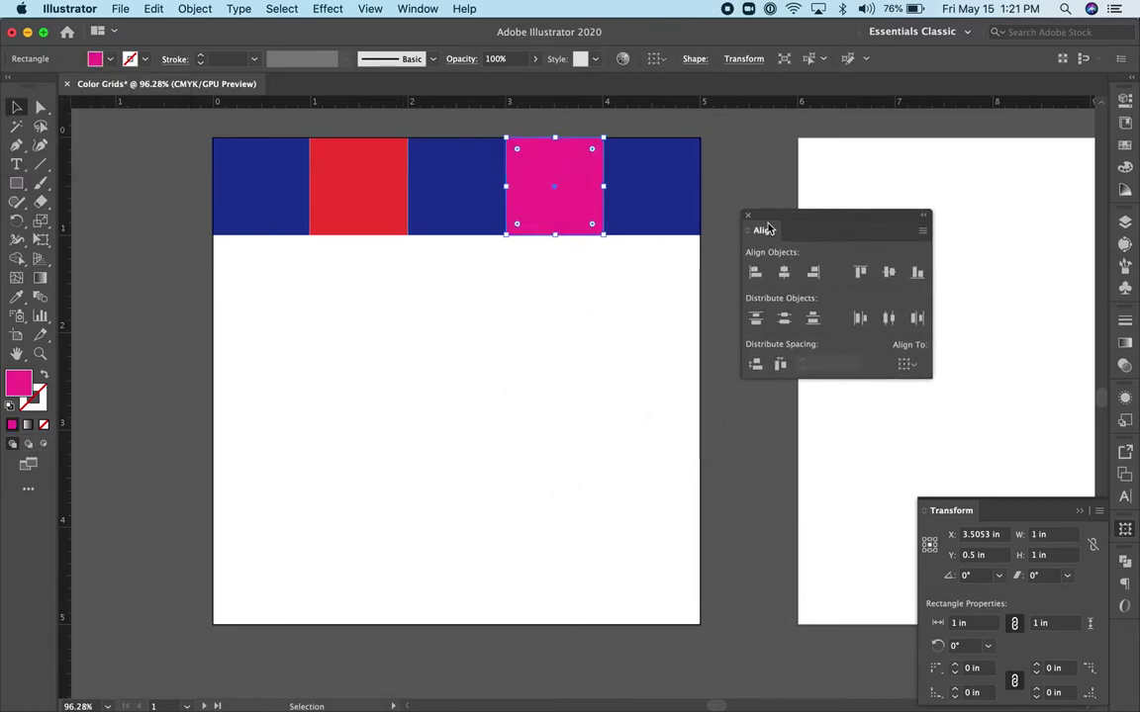
drag(722, 223, 191, 253)
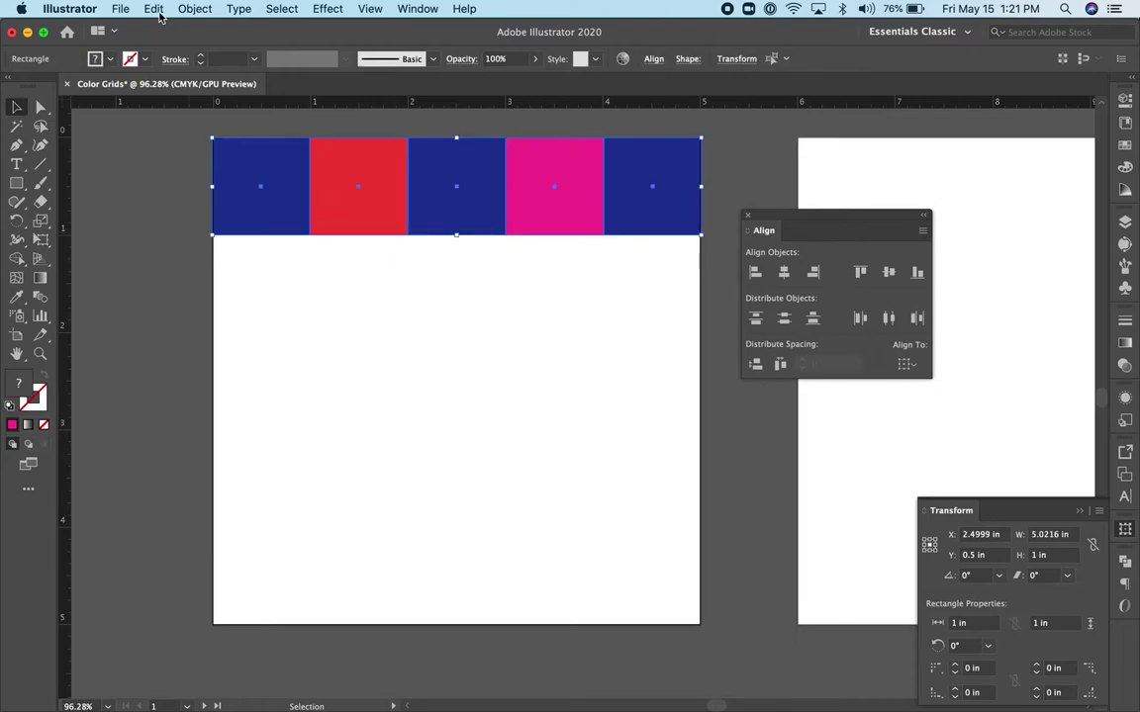
click(154, 9)
click(160, 155)
click(154, 9)
click(168, 163)
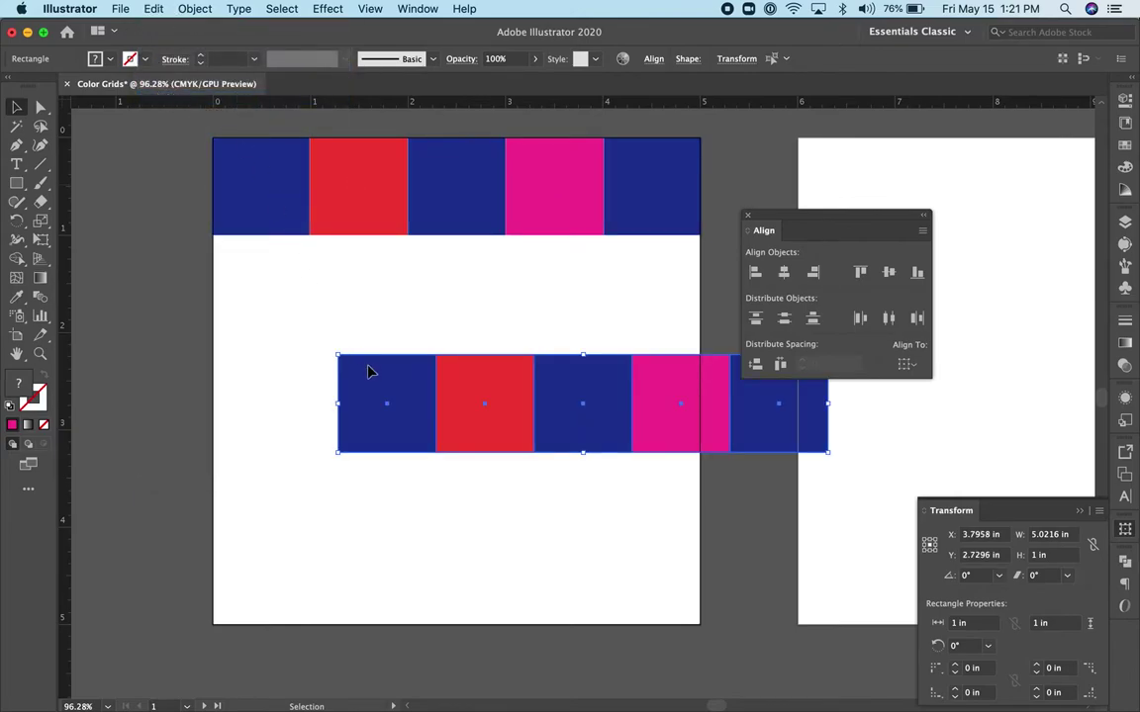
drag(364, 369, 246, 264)
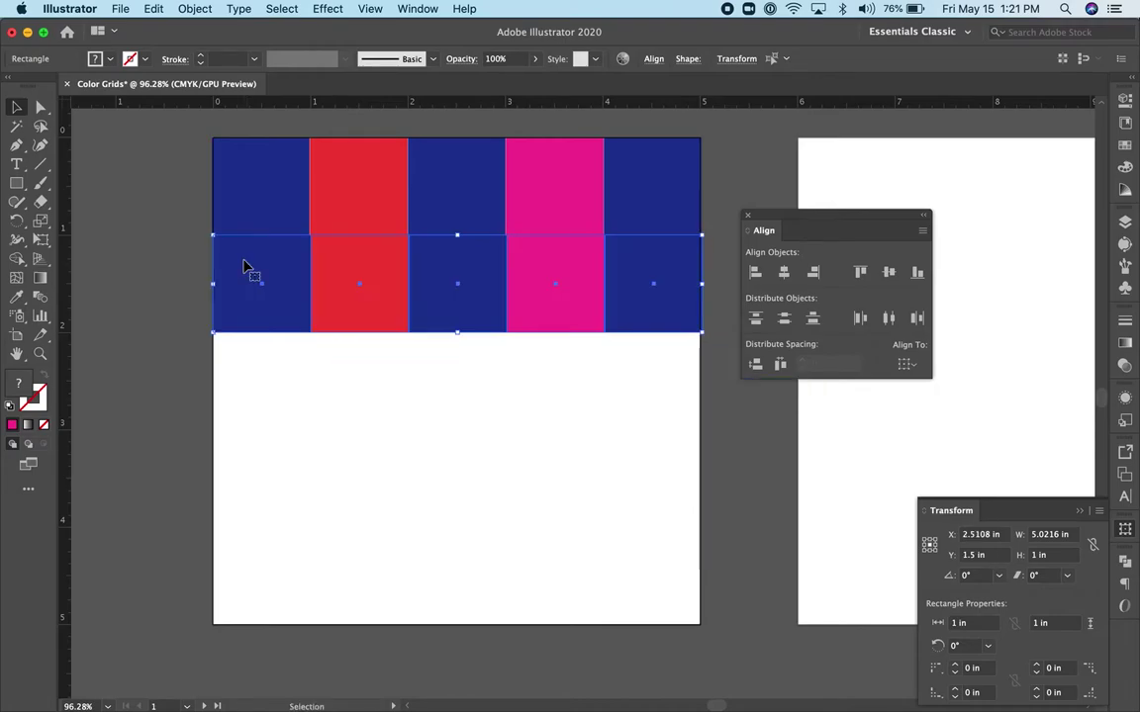
Group the squares of the second row and group the squares of the top row separately
click(195, 9)
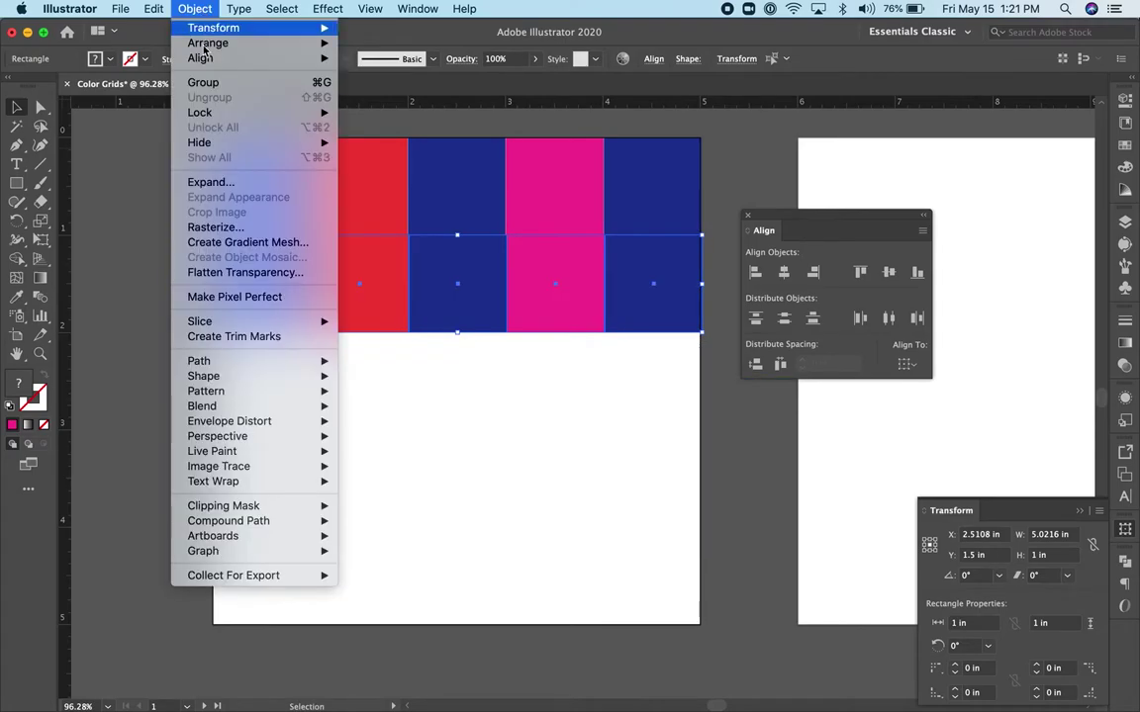
click(202, 77)
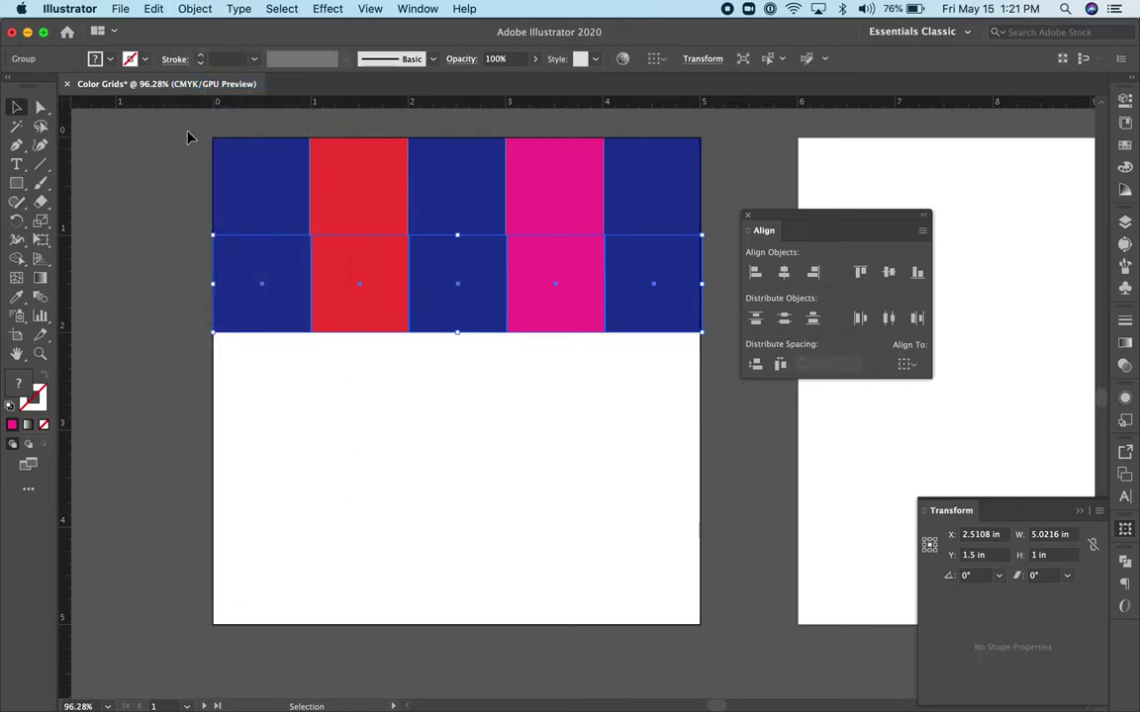
drag(730, 196, 188, 123)
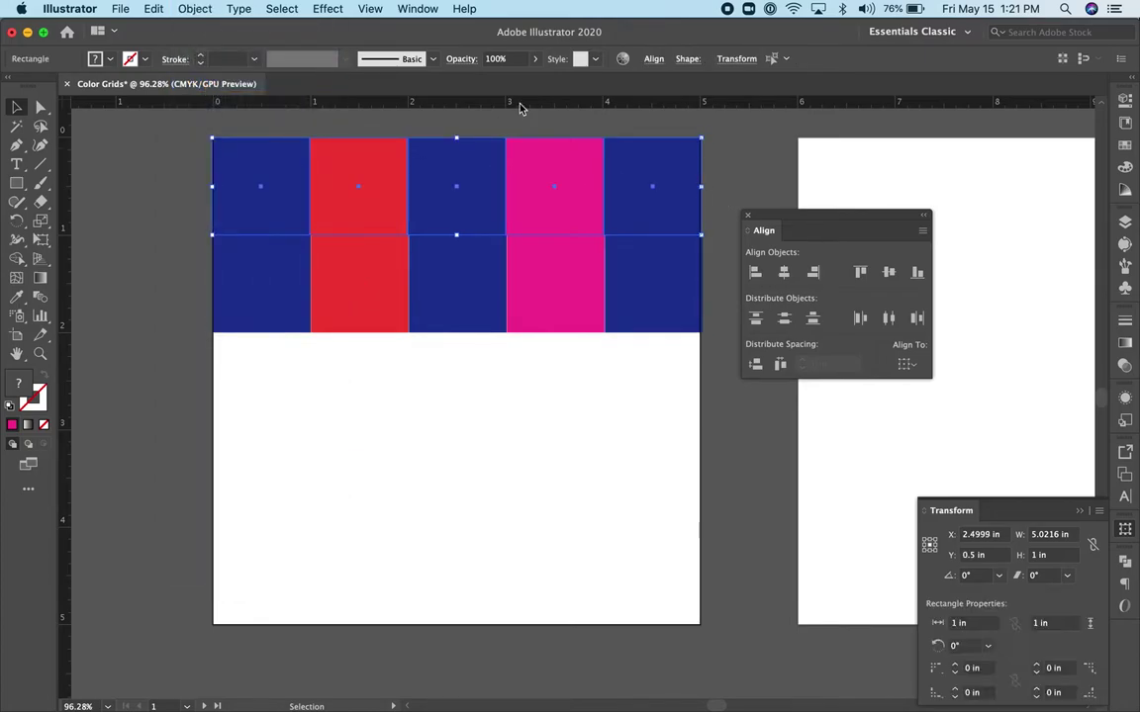
click(188, 10)
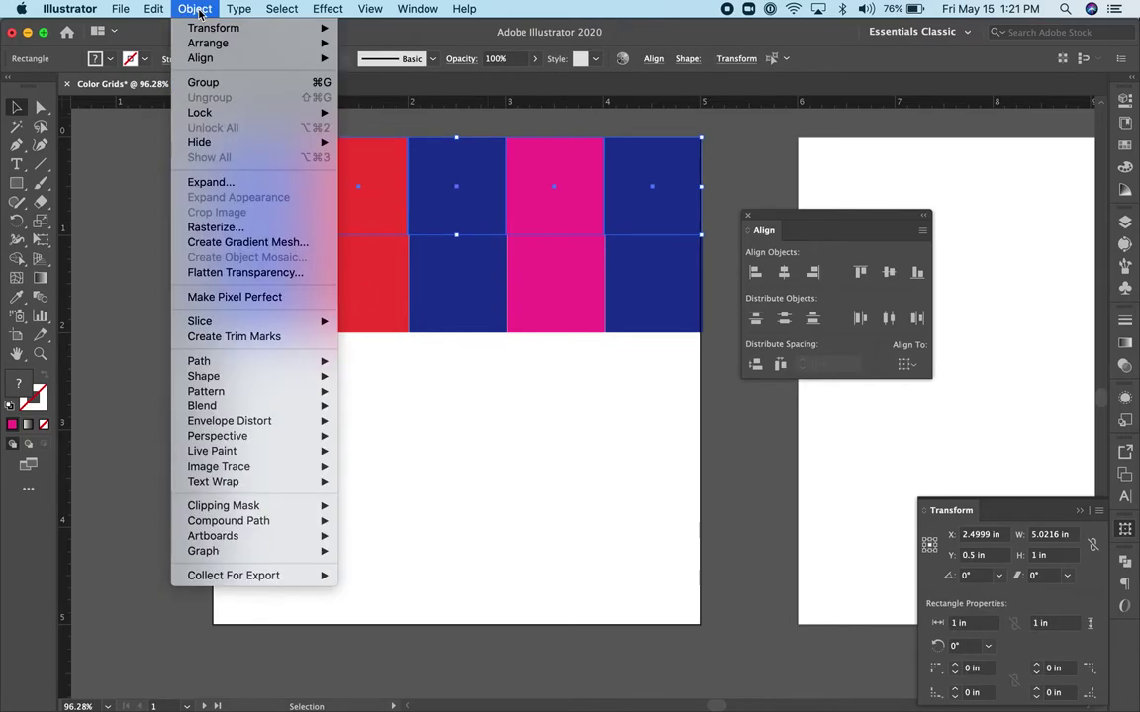
click(203, 84)
click(369, 407)
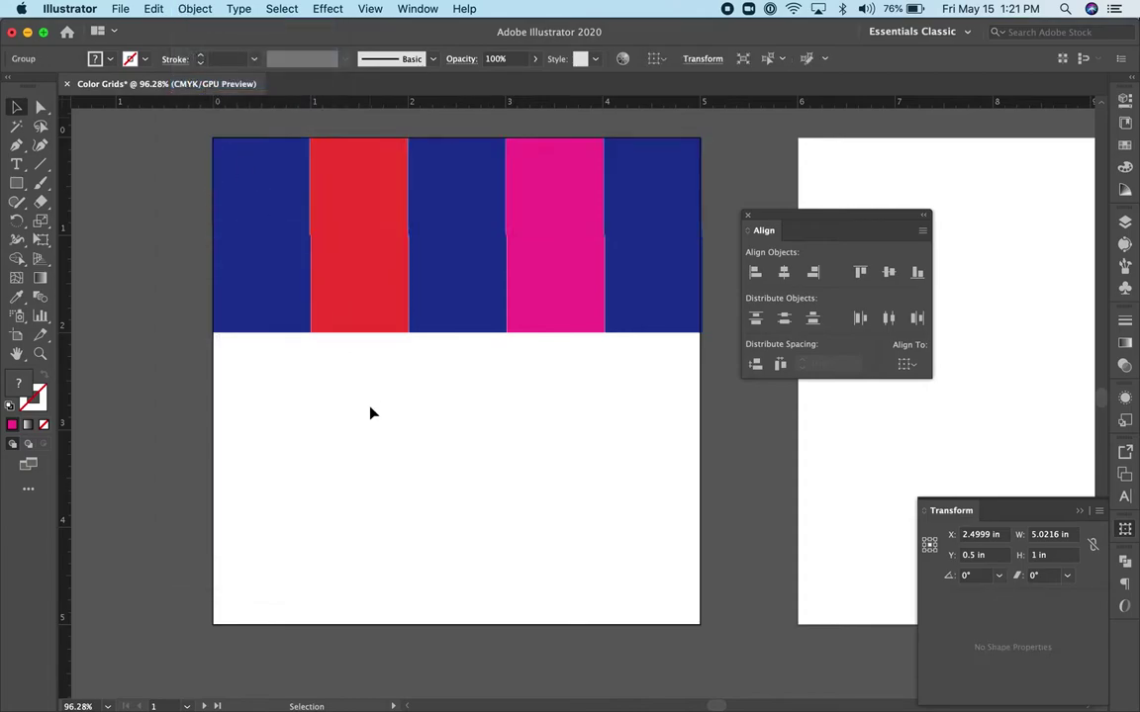
Duplicate the second row group three times, placing the copies roughly down the lower part of the artboard
click(280, 308)
drag(279, 307, 280, 416)
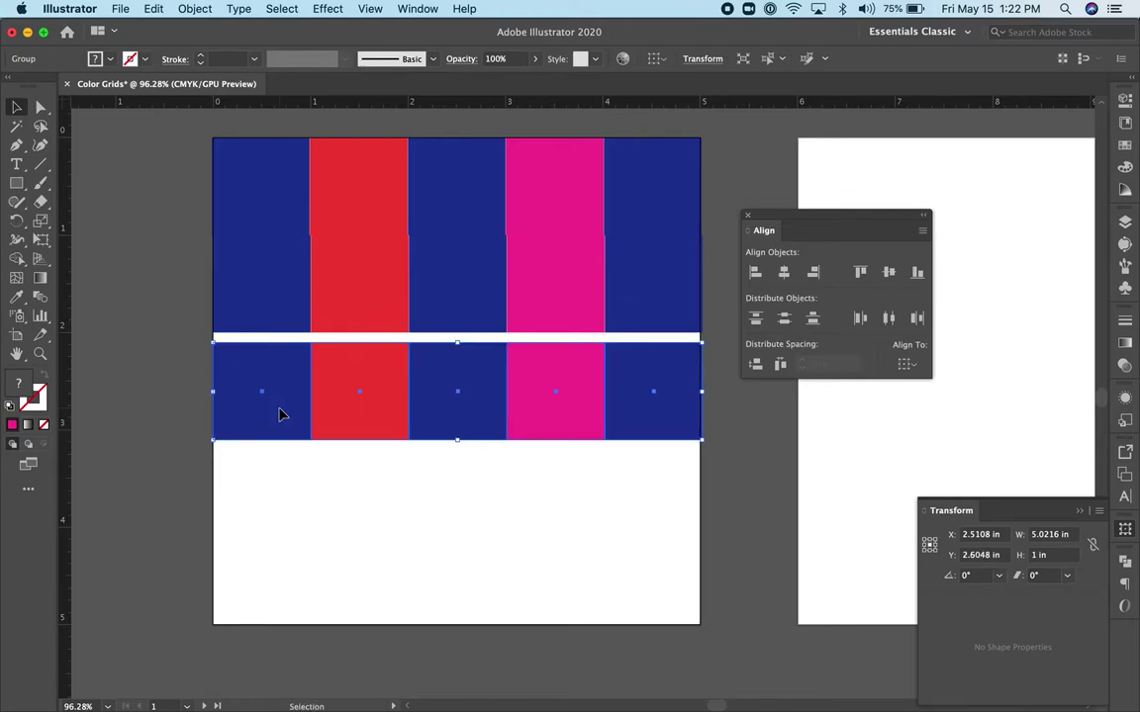
scroll(280, 415, up, 3)
drag(280, 415, 307, 597)
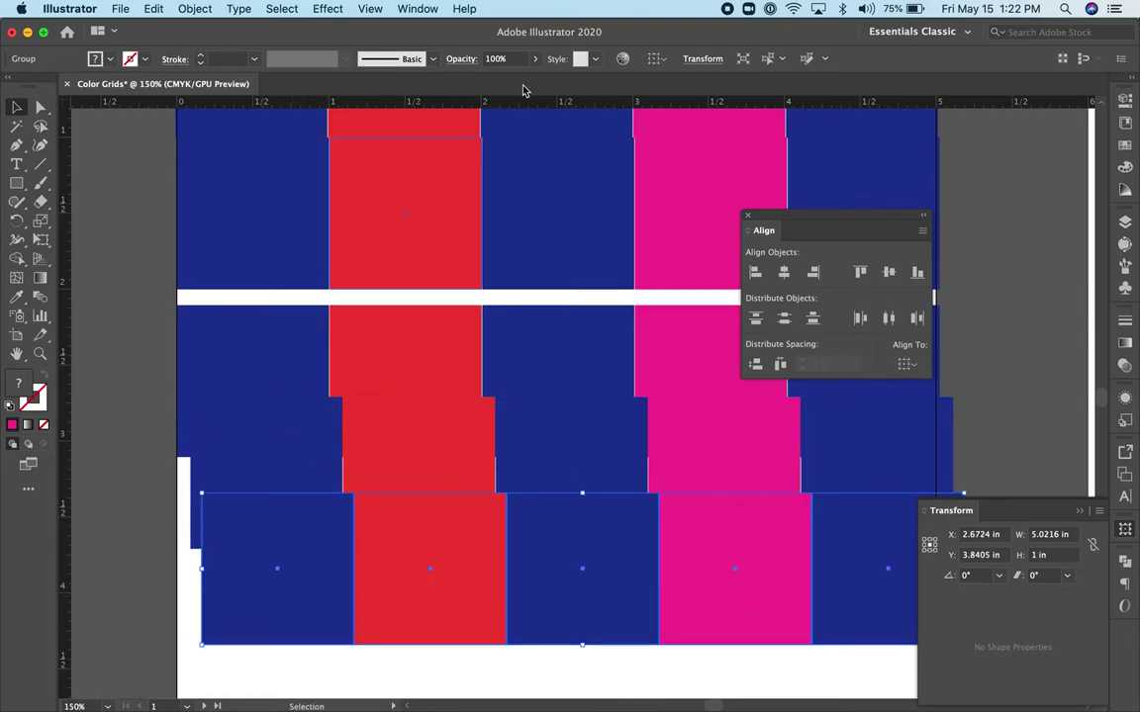
Select the three copied rows and align their left edges, moving the Align panel clear of the artwork
key(super+minus)
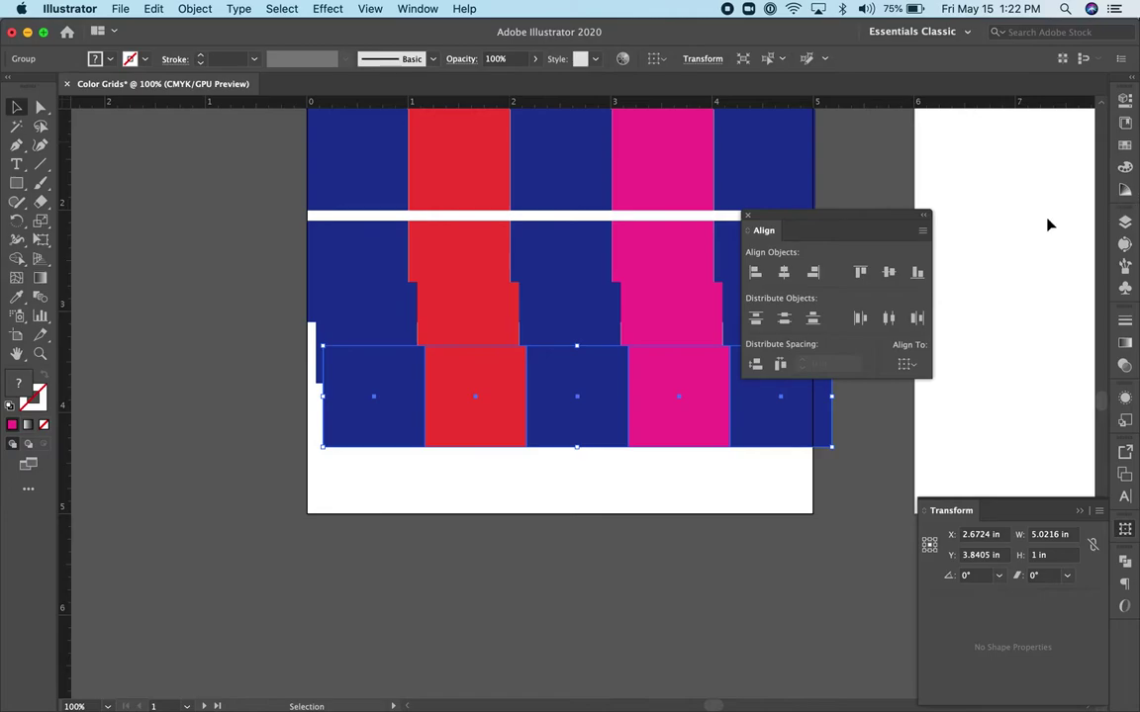
drag(817, 221, 957, 195)
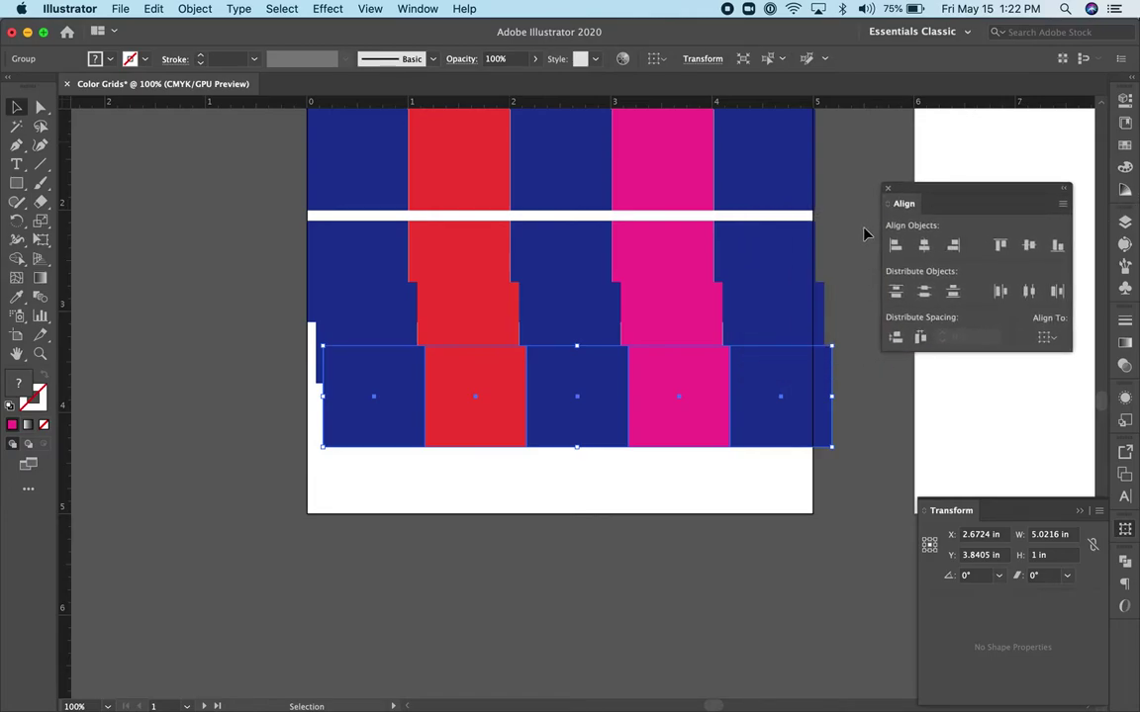
scroll(863, 234, up, 5)
scroll(863, 234, right, 5)
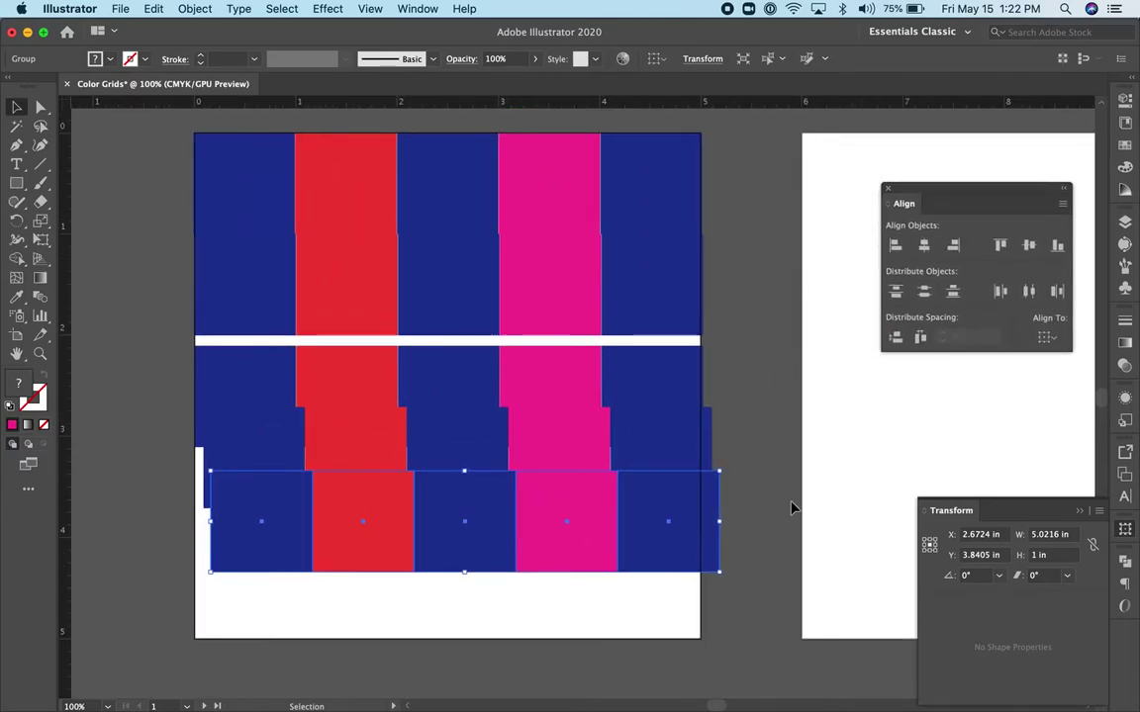
shift+click(588, 390)
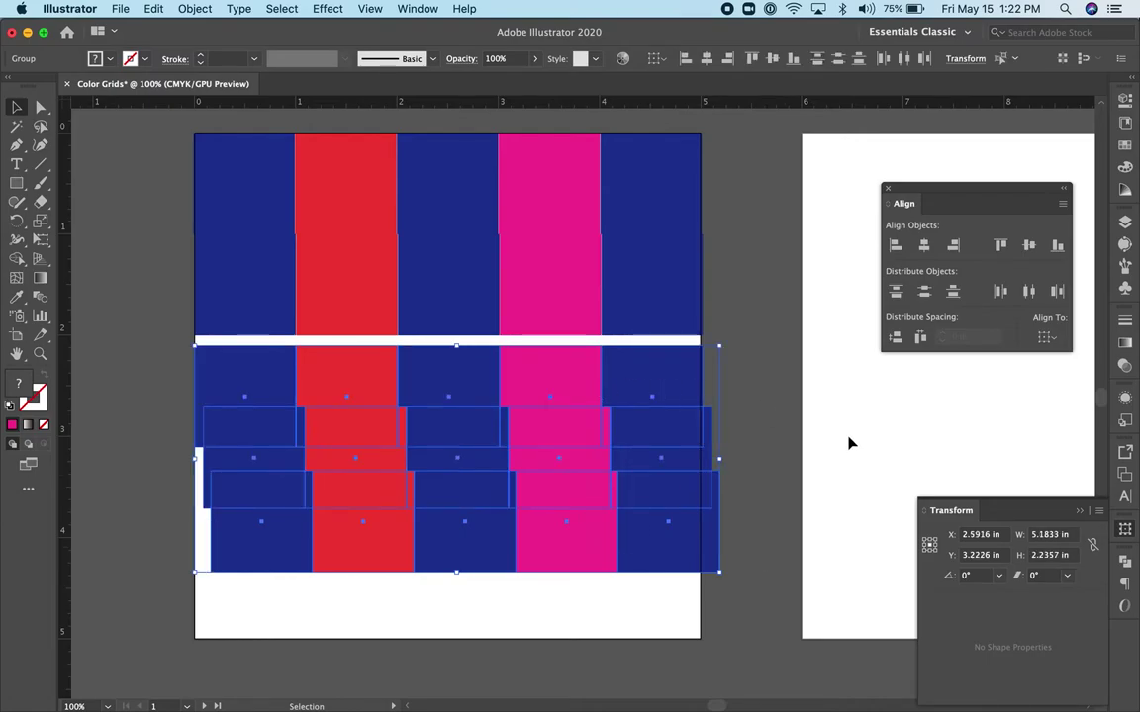
click(894, 245)
Snap the last row to the artboard's bottom edge and distribute all five rows with equal vertical spacing
drag(689, 573, 684, 641)
drag(692, 554, 673, 356)
drag(724, 594, 636, 173)
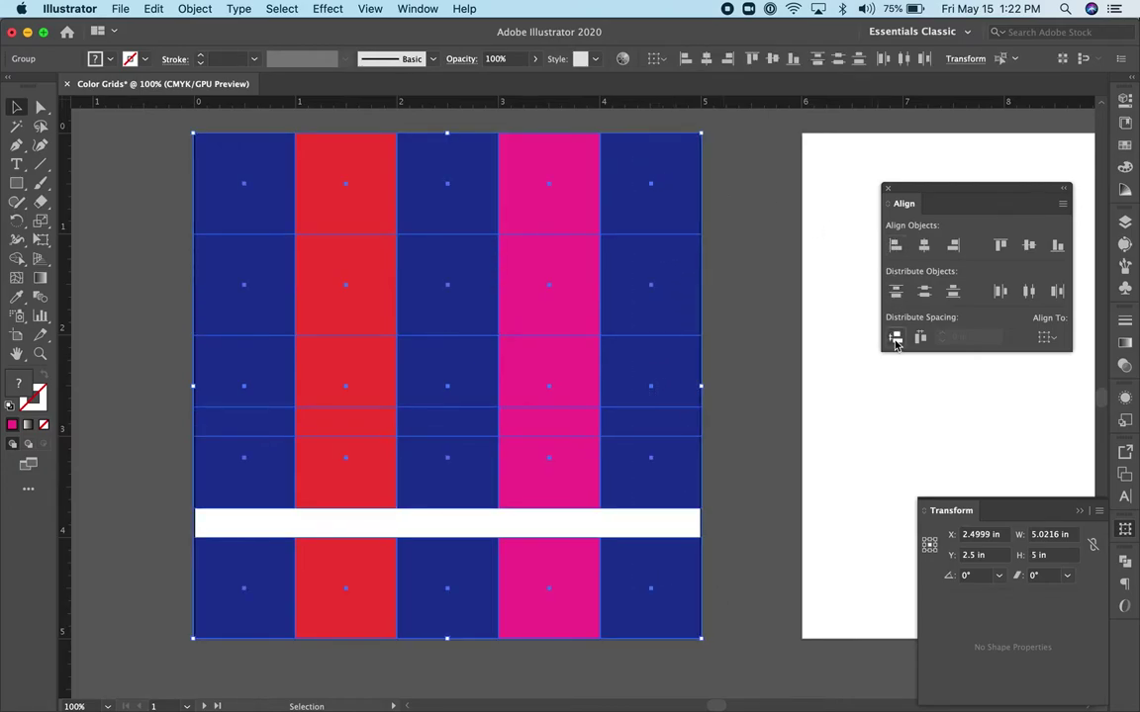
click(895, 339)
click(752, 419)
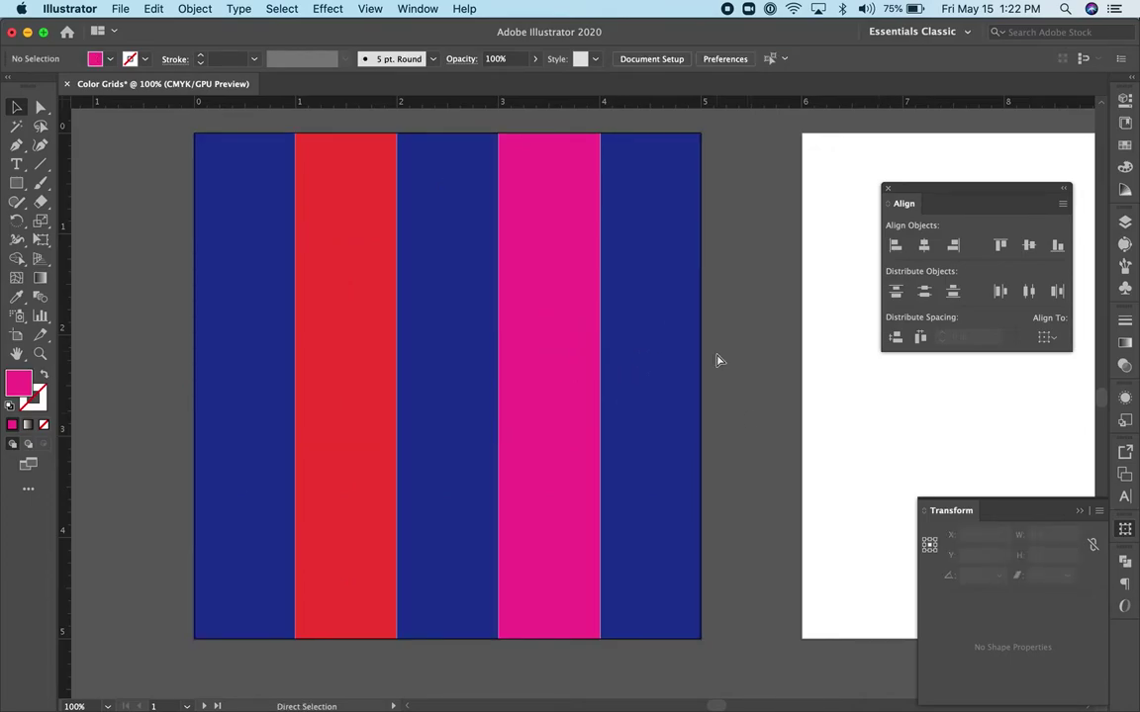
Add a text area about 5.02 in by 0.84 in above the first artboard reading "Type your color terms here.."
key(super+equal)
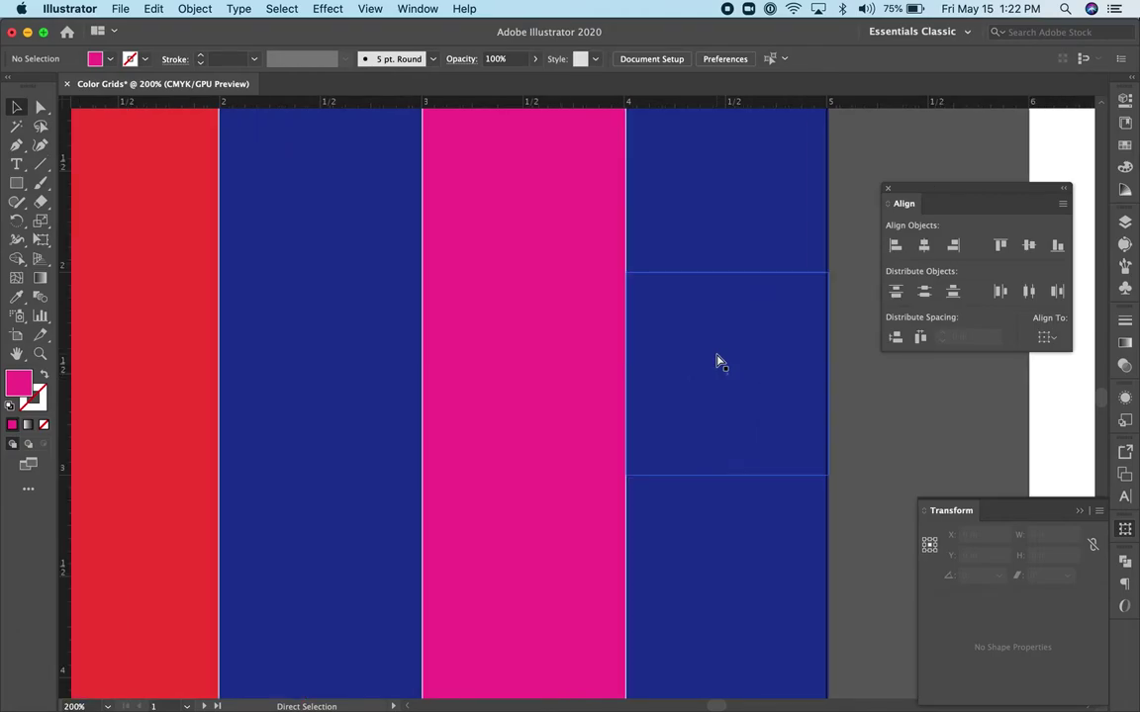
key(super+minus)
key(super+minus)
key(super+minus)
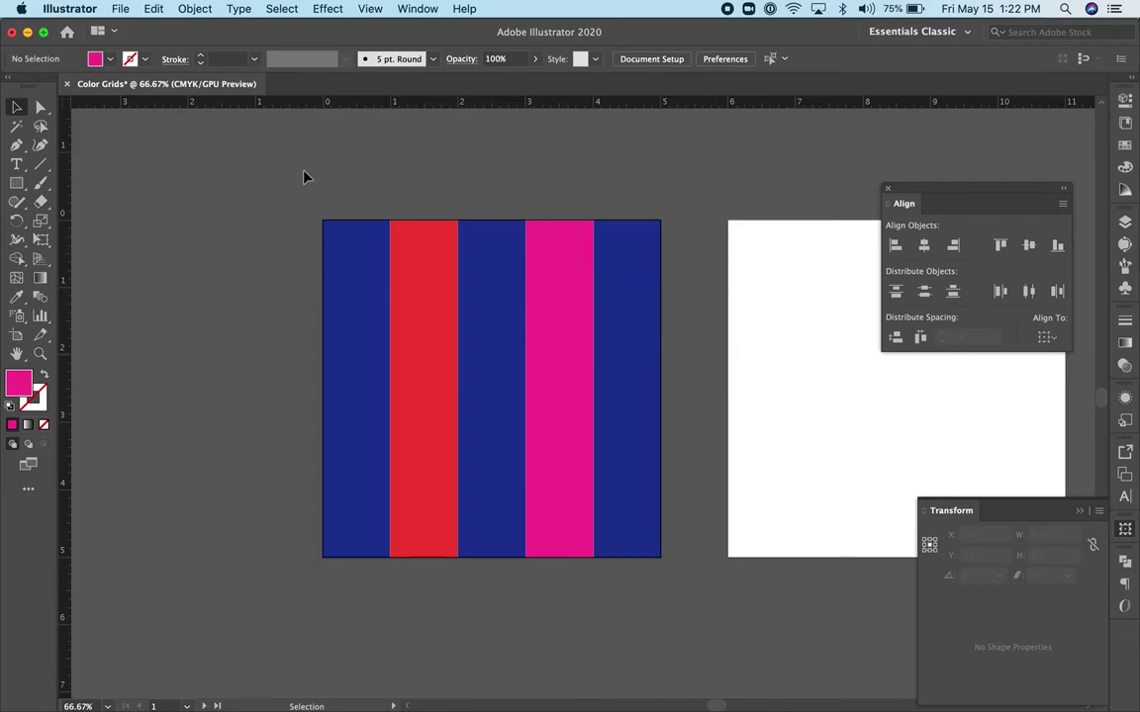
click(18, 165)
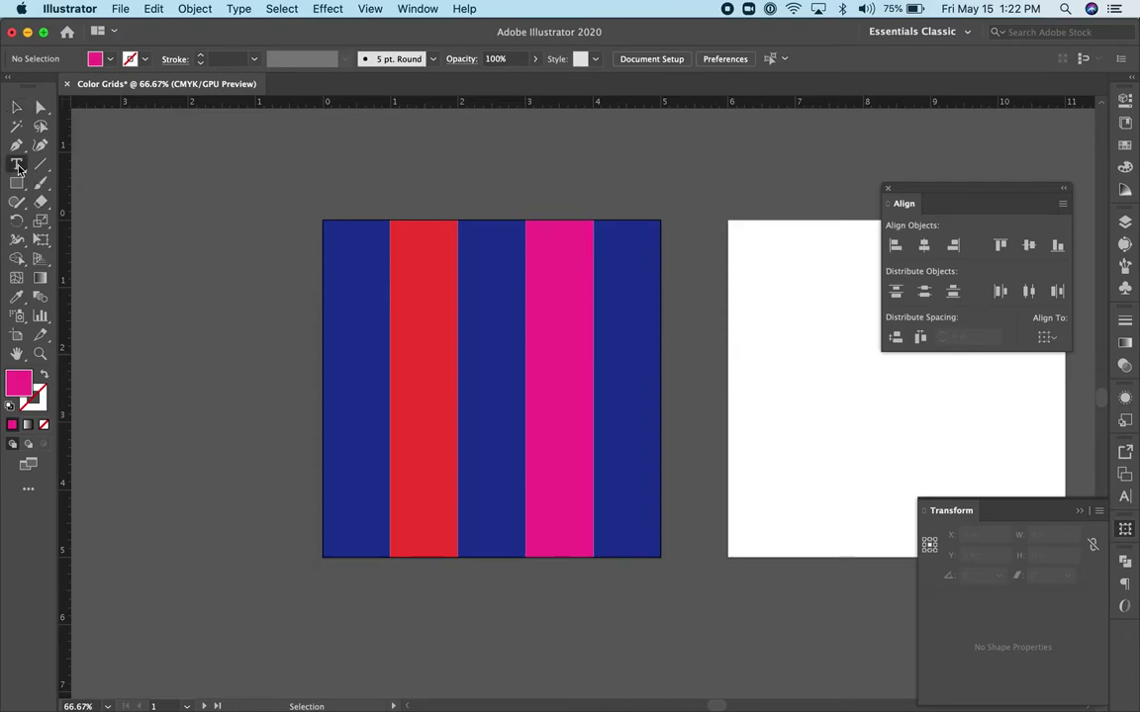
drag(320, 153, 660, 209)
key(super+v)
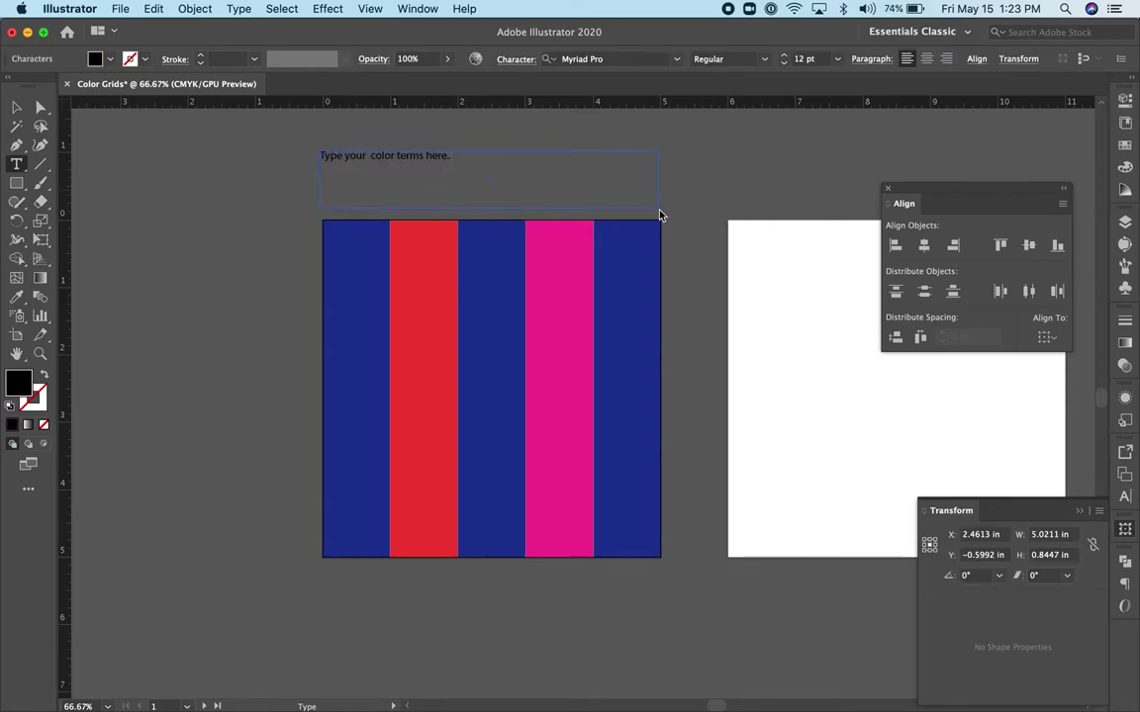
Increase the font size of all the text in the area above the artboard to 22 pt
key(super+a)
key(super+shift+period)
key(super+shift+period)
key(super+shift+period)
key(super+shift+period)
key(super+shift+period)
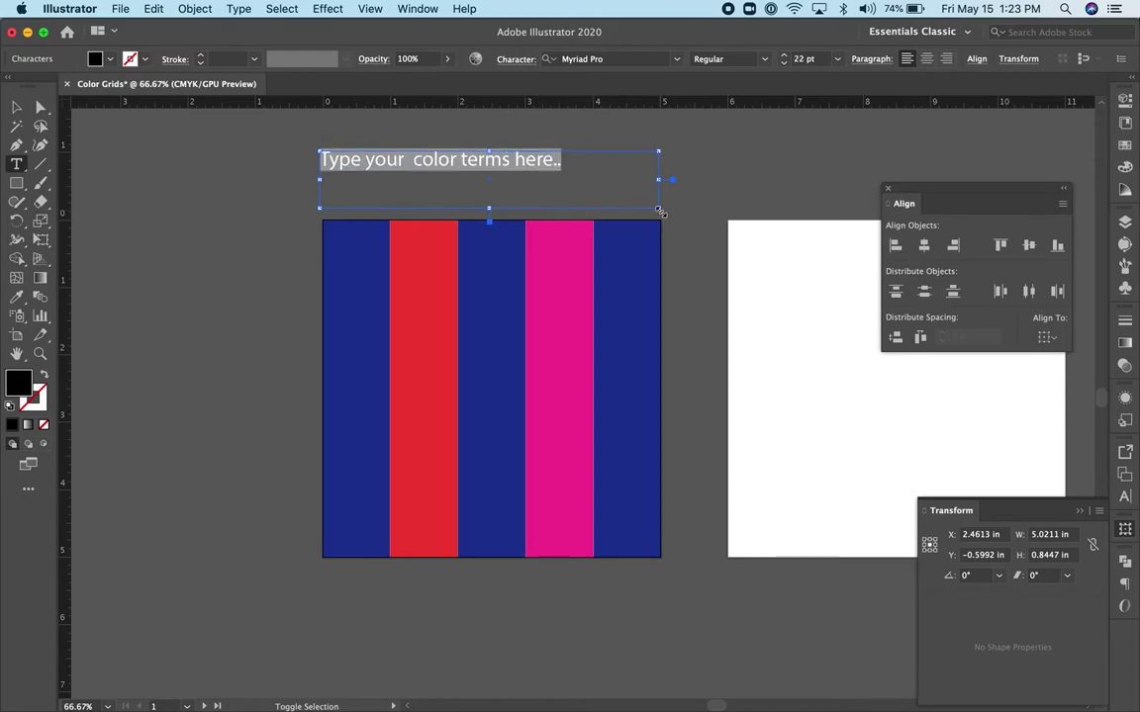
Enlarge the text above the first artboard to 24 pt and replace it with a centered "Monochromatic"
key(super+shift+period)
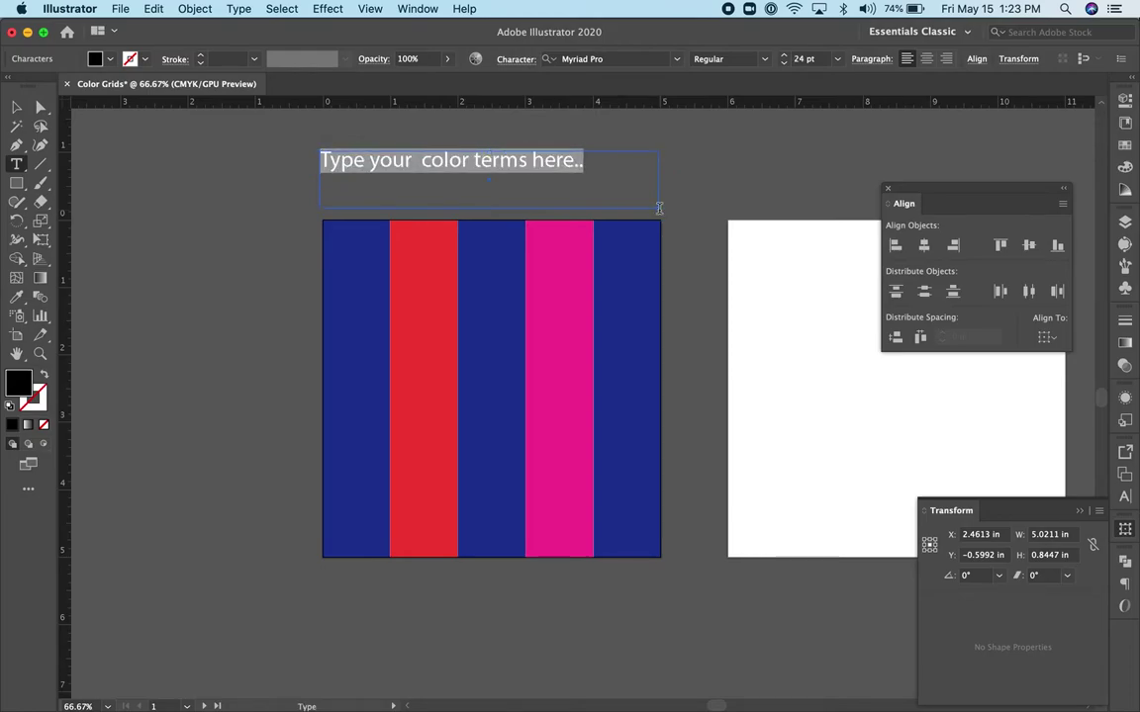
text(M)
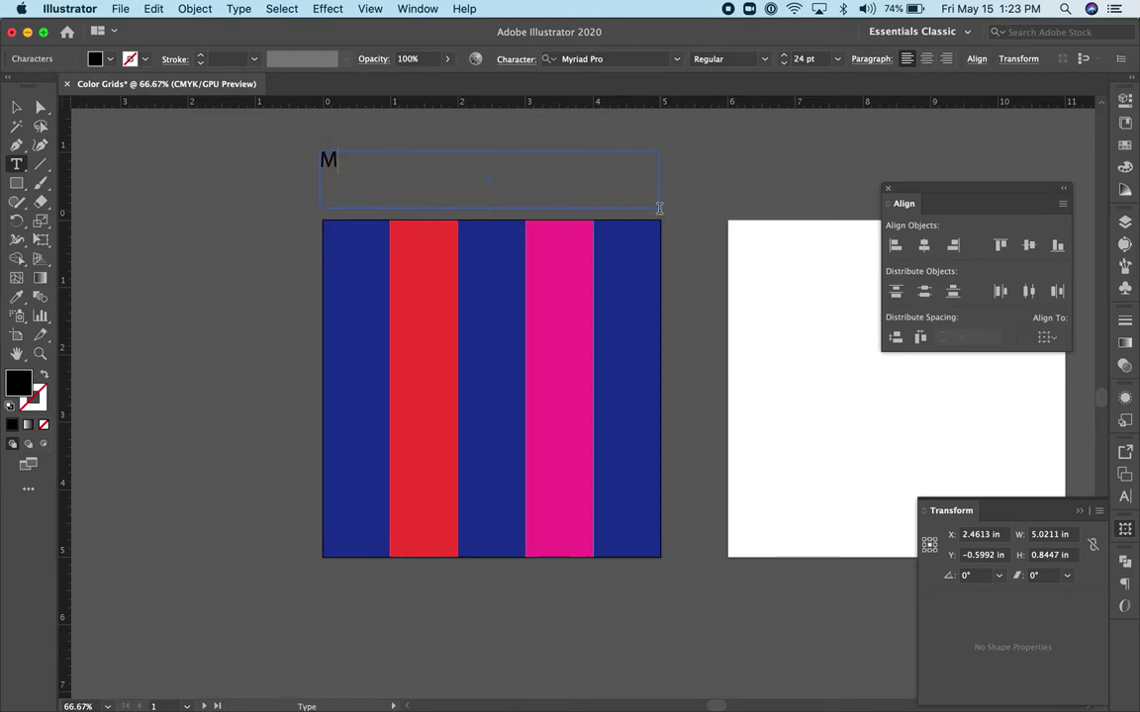
text(onochromatic)
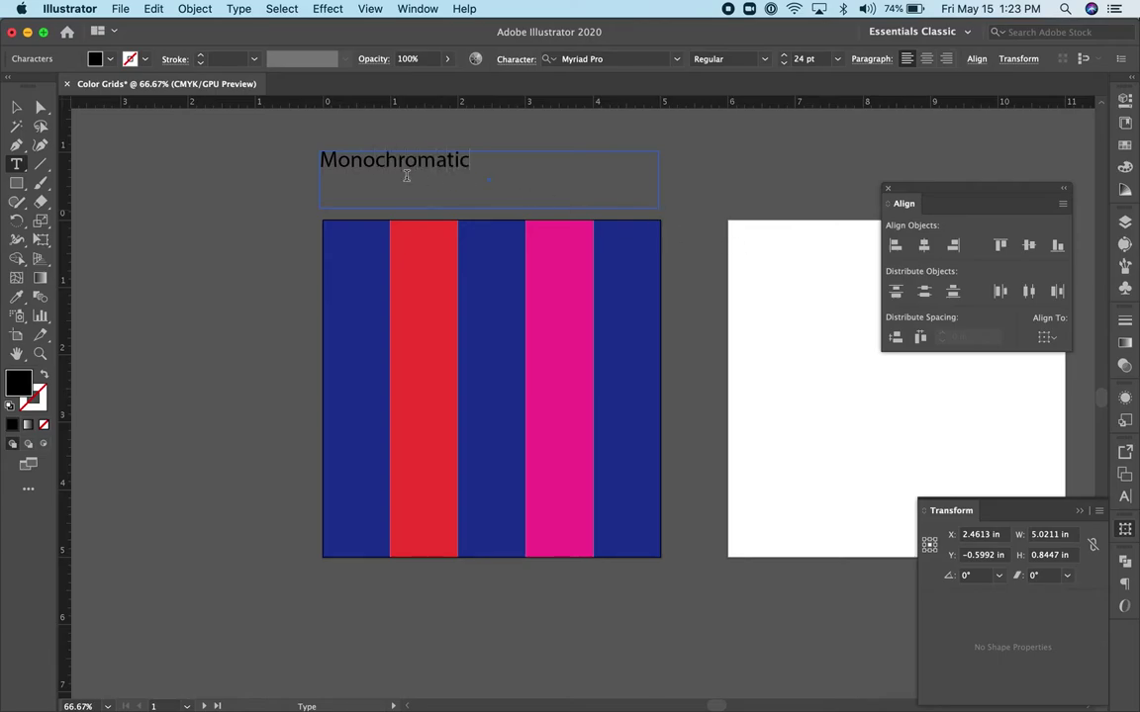
click(14, 108)
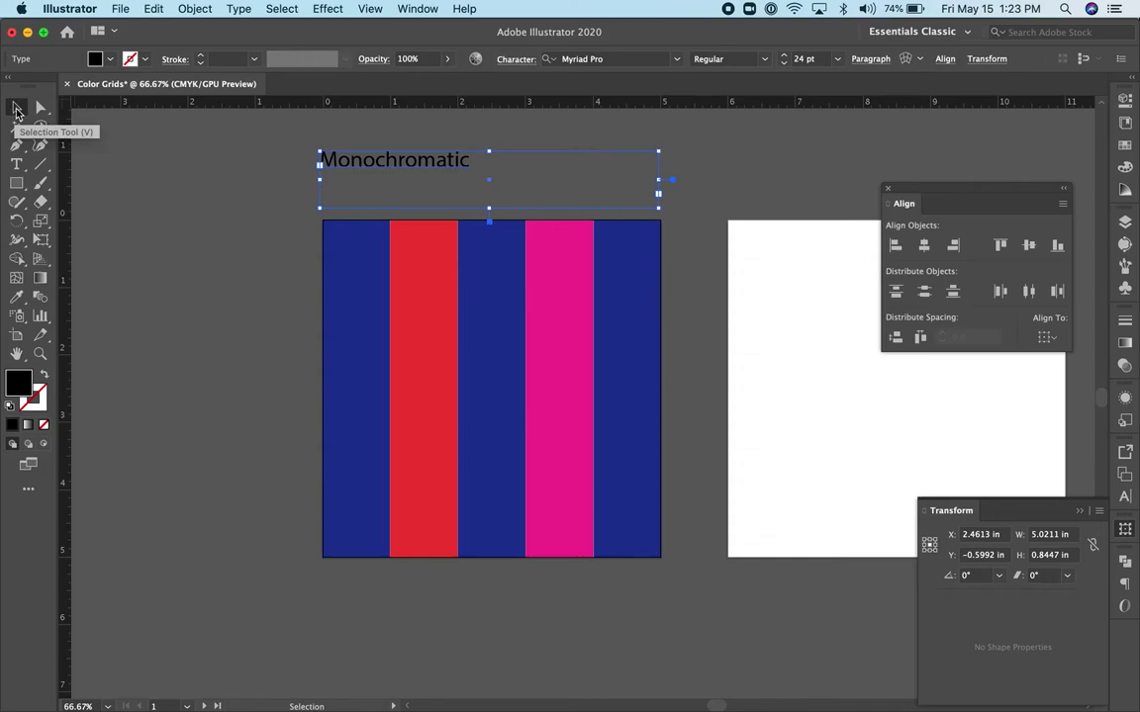
key(super+shift+c)
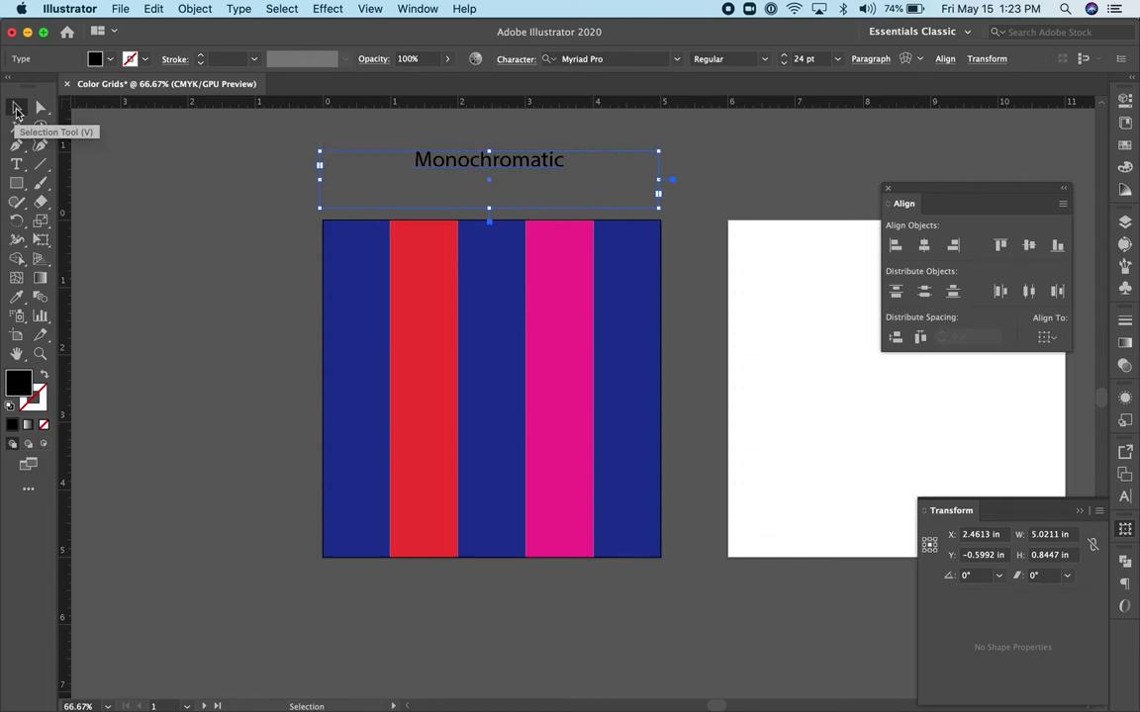
Display the Color Guide's shades and tints
click(1125, 146)
click(1125, 191)
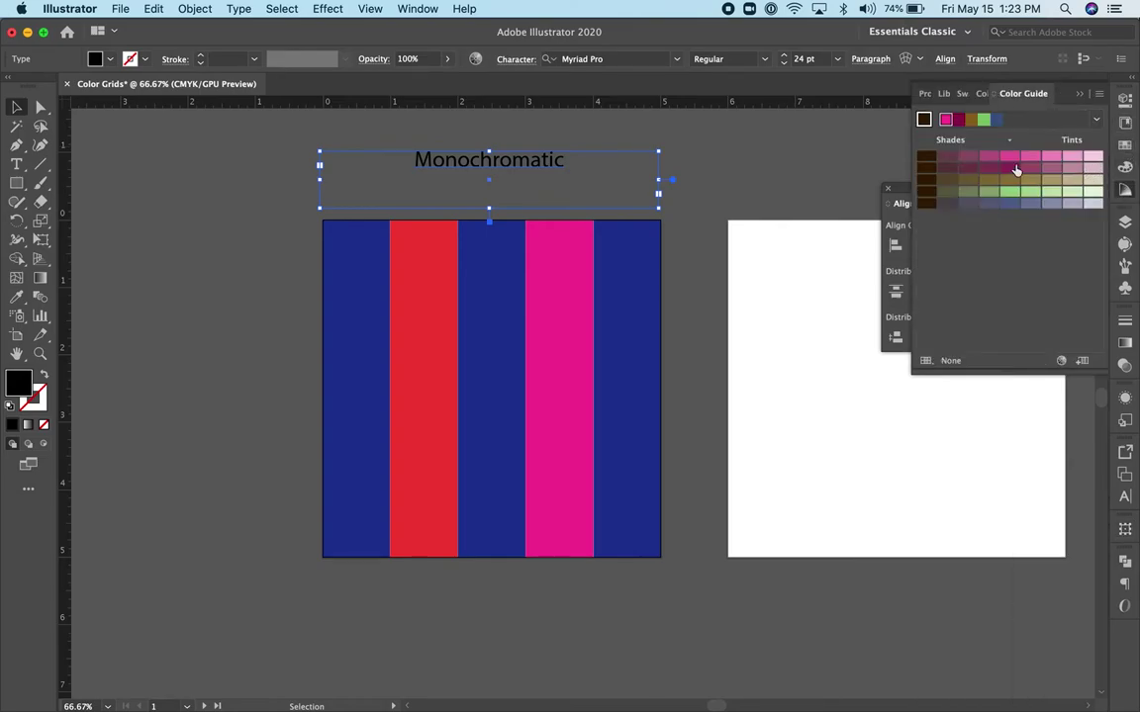
click(360, 237)
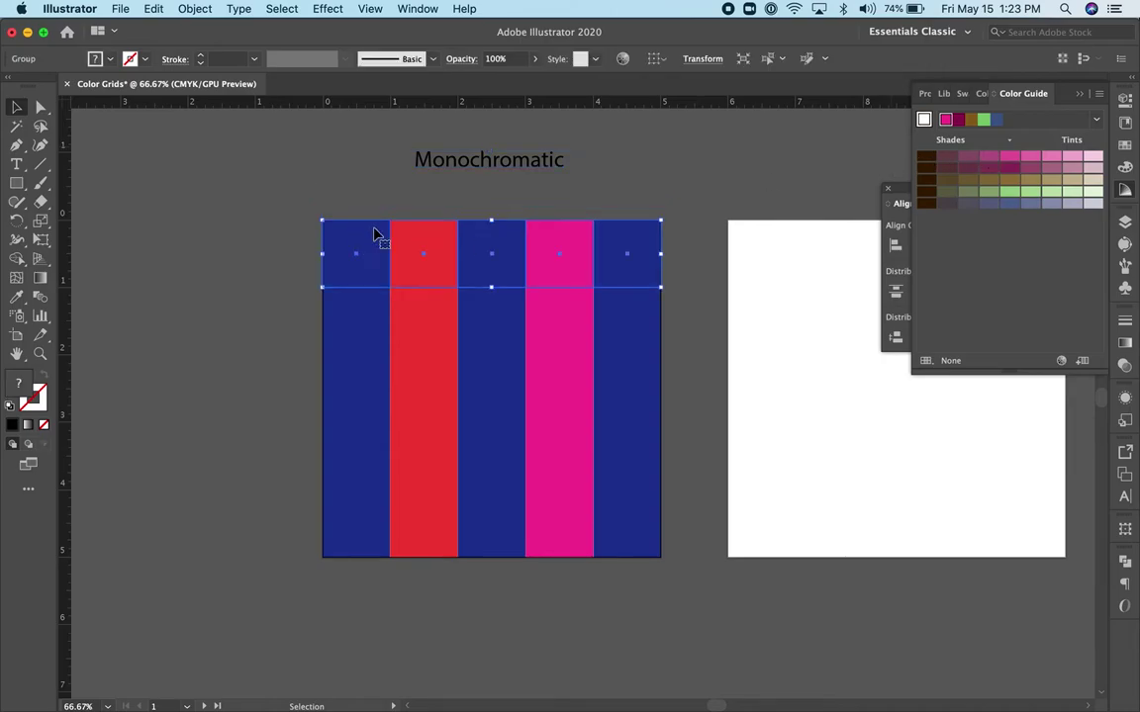
click(926, 158)
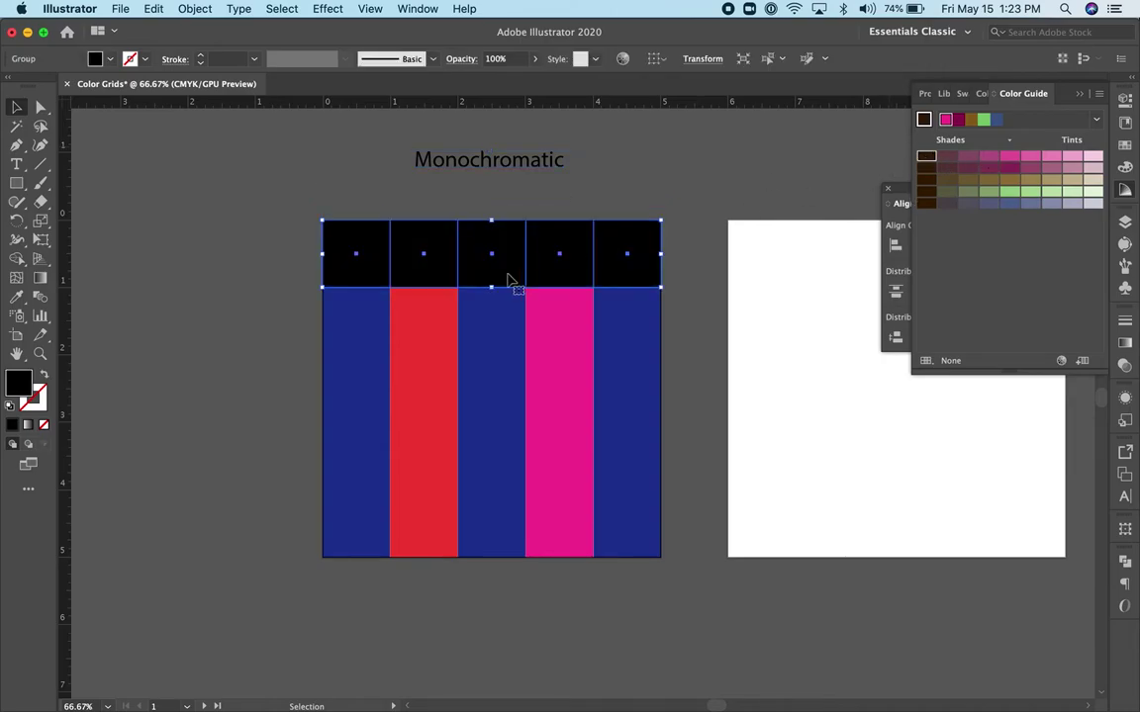
key(super+z)
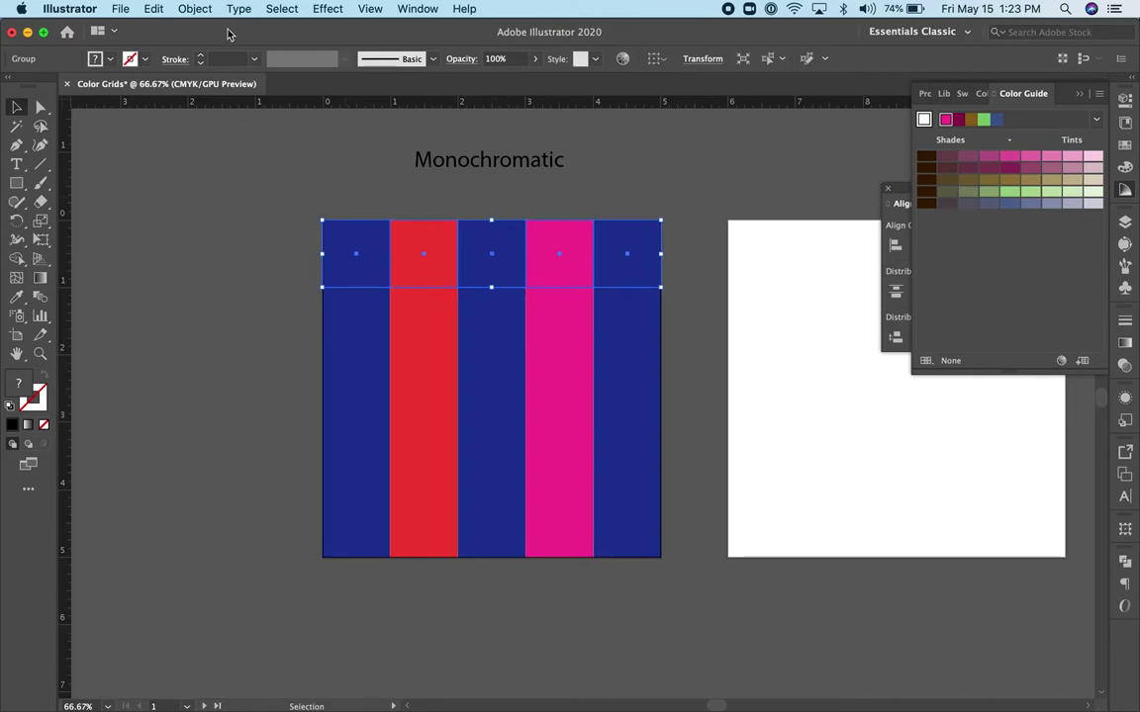
Select all five grid rows together with the label and ungroup them into individual squares
drag(289, 178, 441, 492)
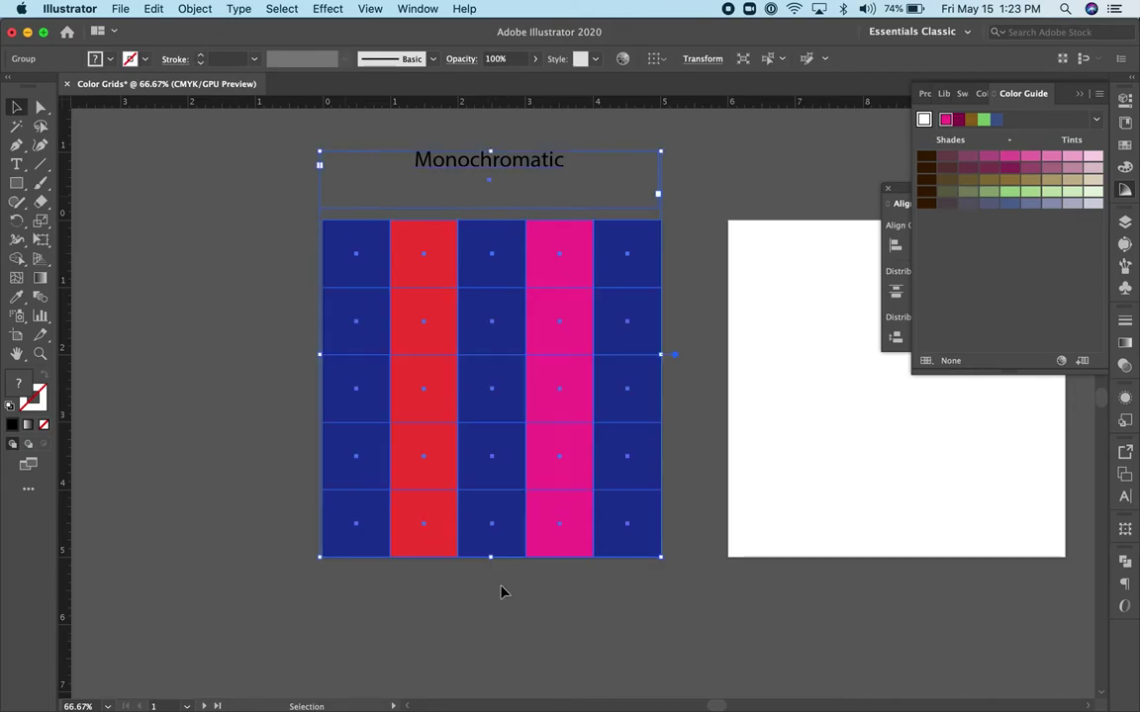
click(194, 9)
click(202, 94)
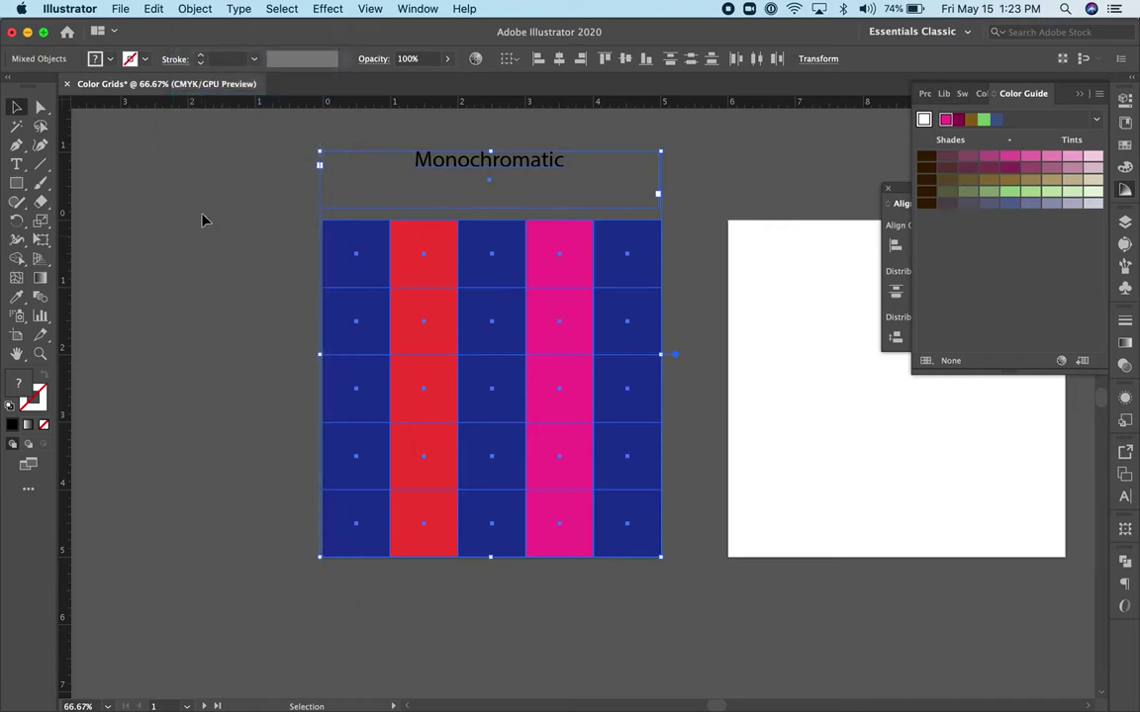
click(202, 230)
Fill the first square of the grid's top row with the darkest pink shade and the second with a medium pink tint
click(364, 239)
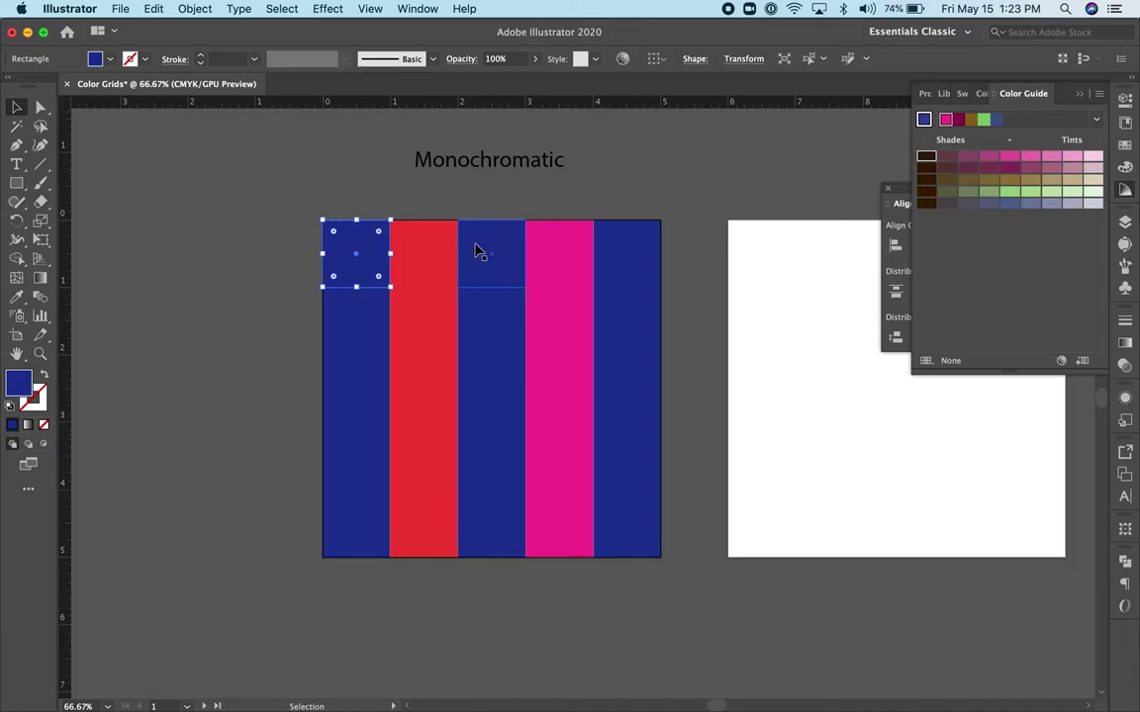
click(926, 159)
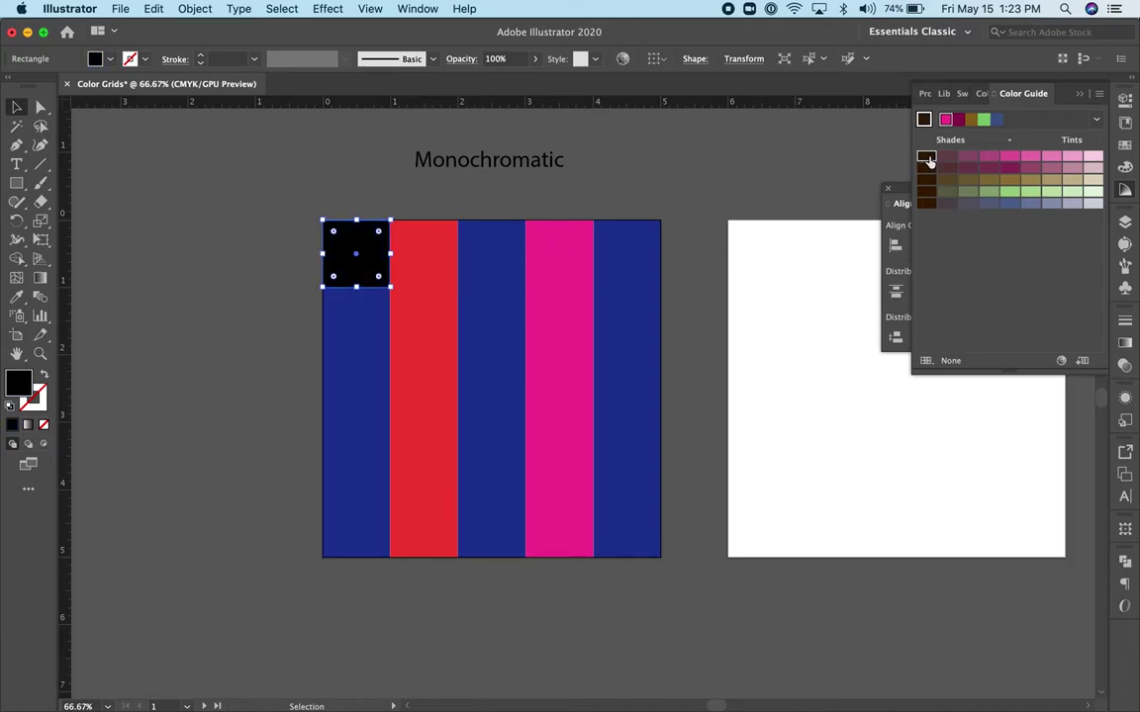
click(437, 254)
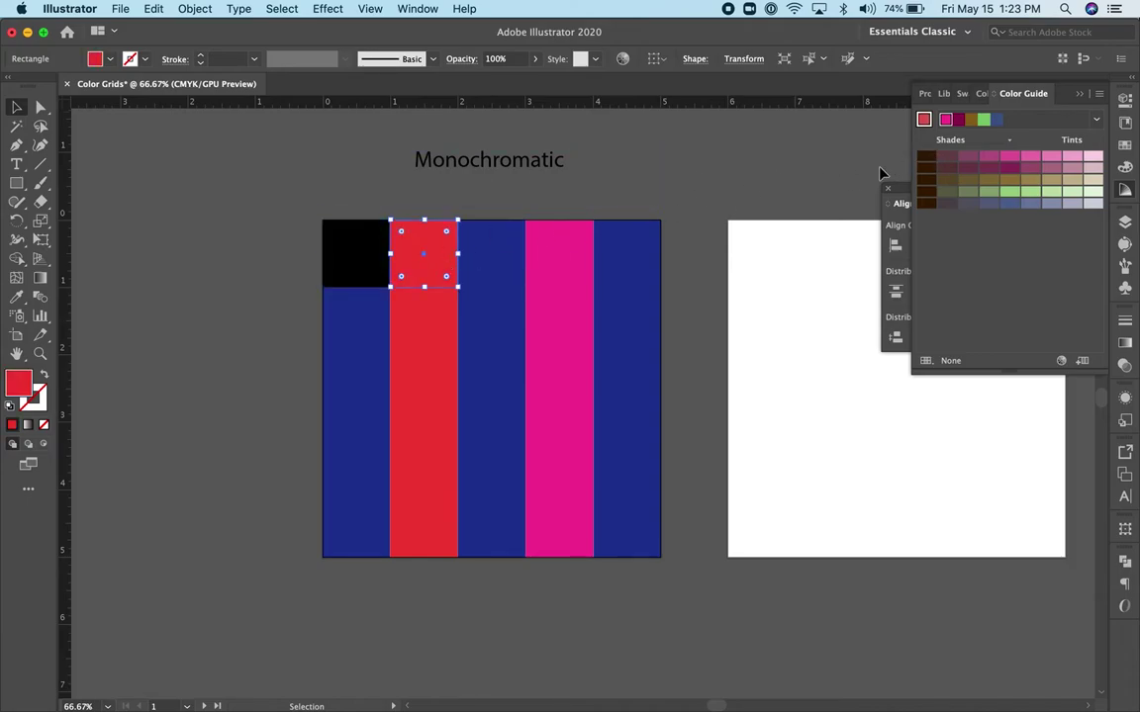
click(1030, 156)
Fill the second square of the second row with a light pink tint and select the top row's third square
click(428, 331)
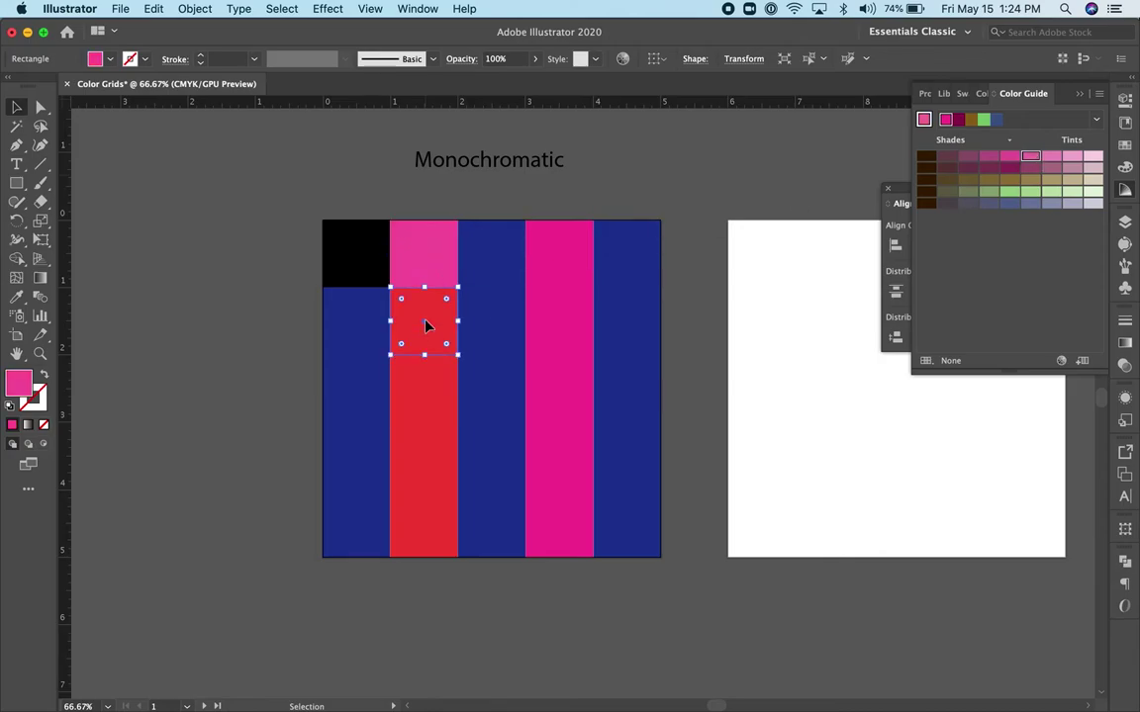
click(1074, 157)
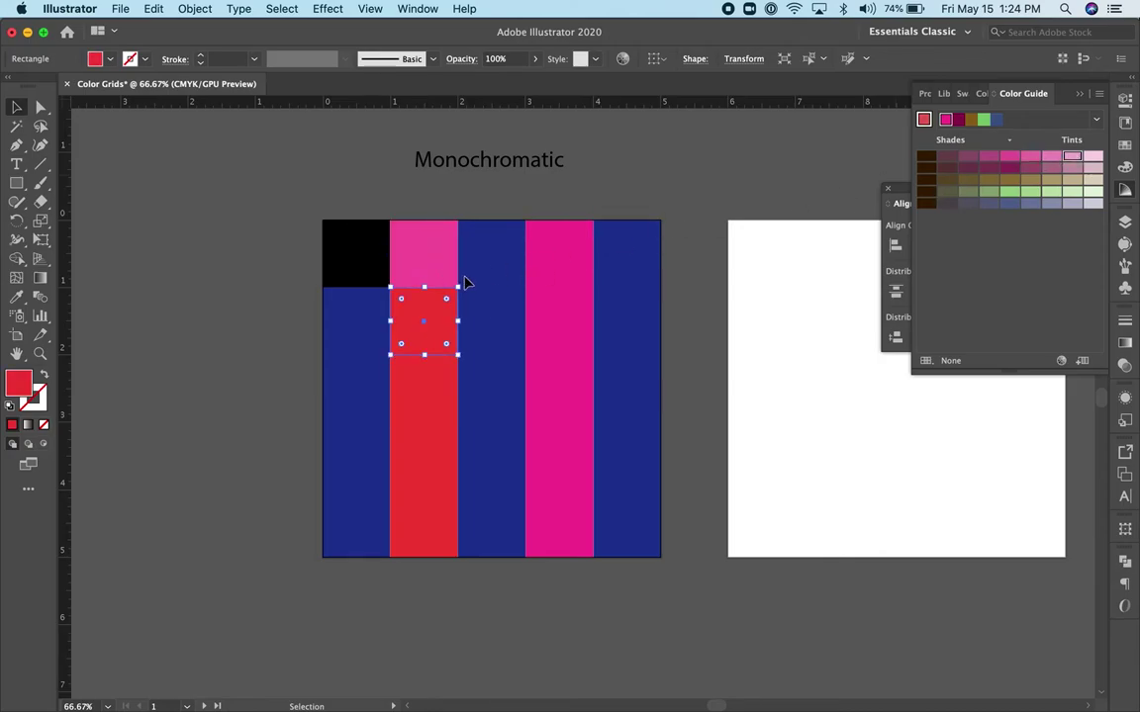
click(1071, 158)
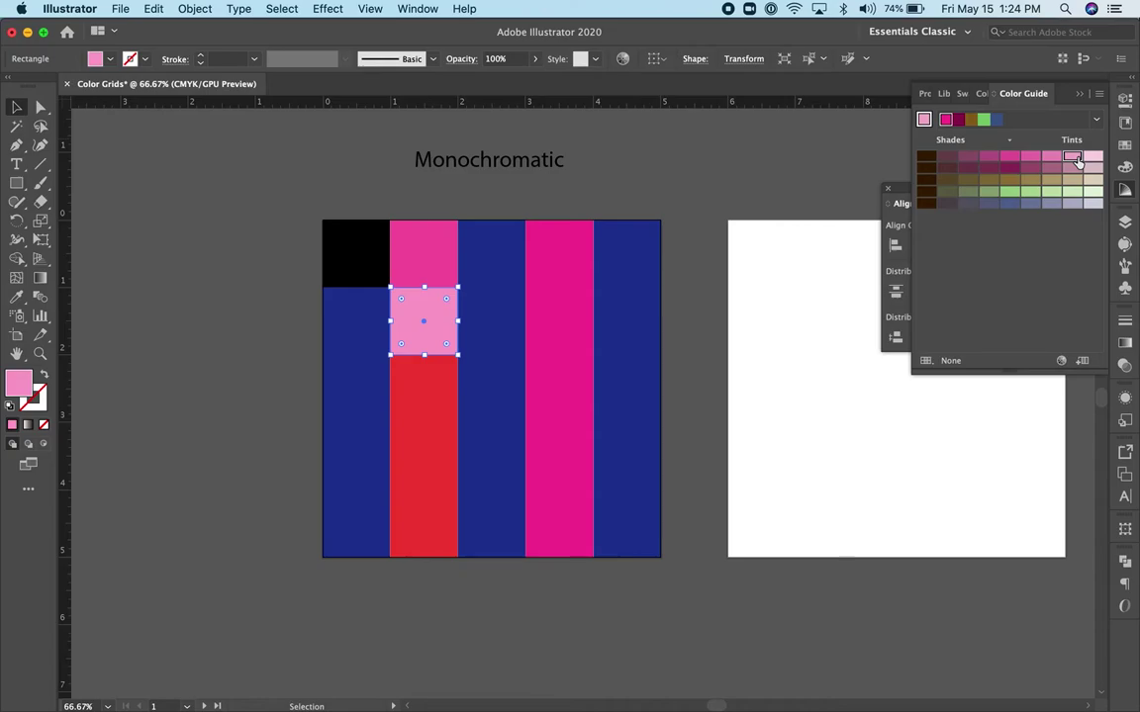
click(471, 258)
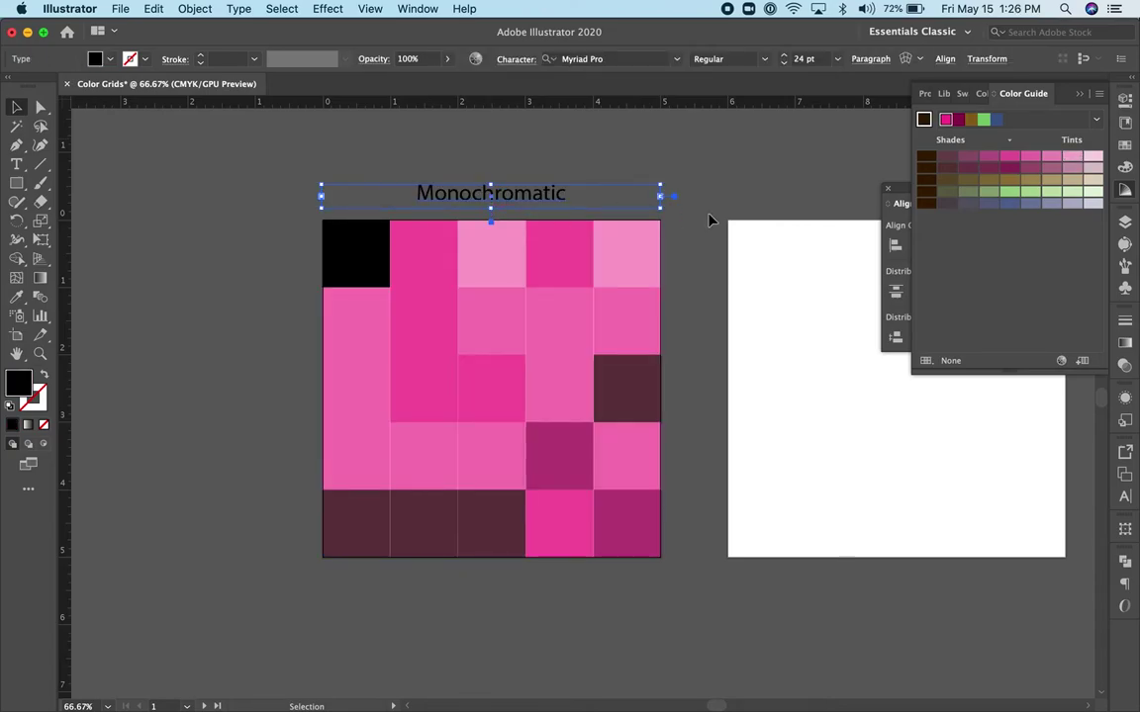
Copy all squares of the monochromatic grid and paste them in place on the second artboard
scroll(712, 241, right, 2)
scroll(712, 242, right, 5)
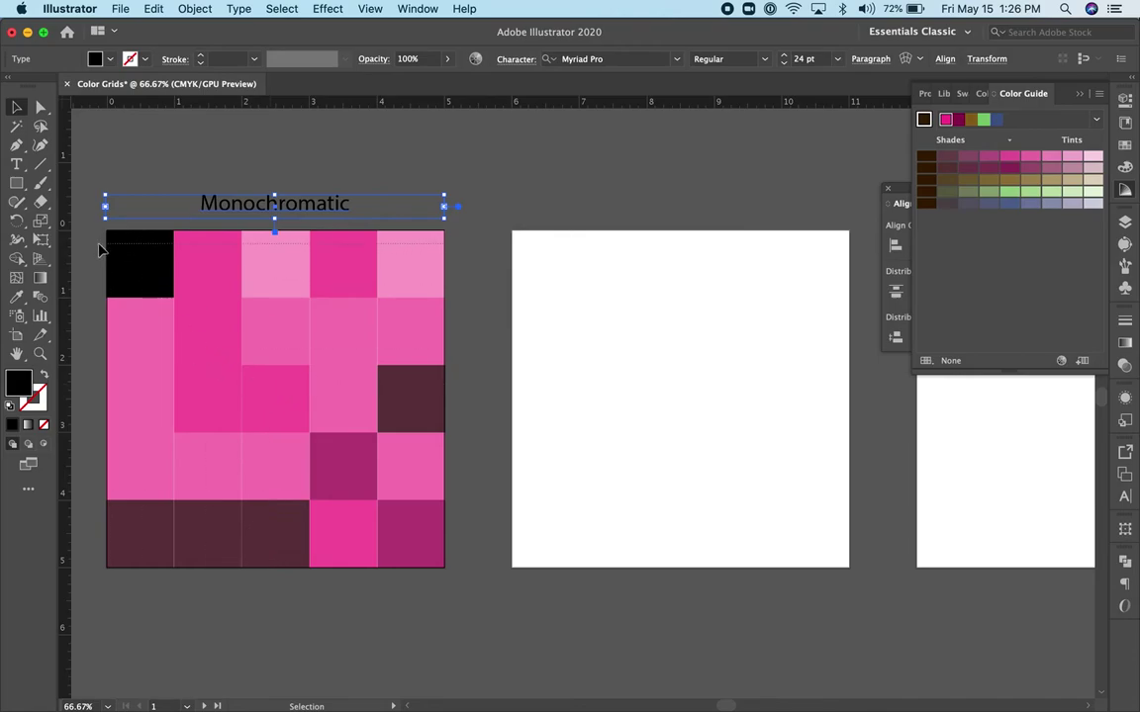
drag(91, 221, 138, 252)
click(153, 8)
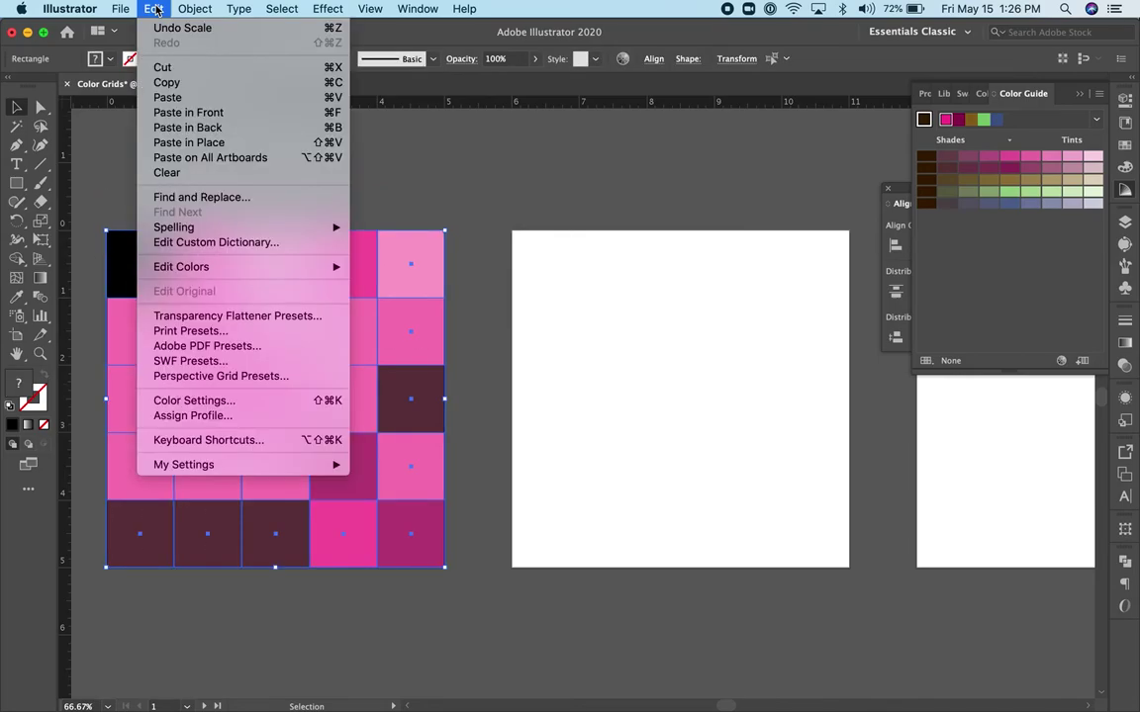
click(166, 82)
click(543, 294)
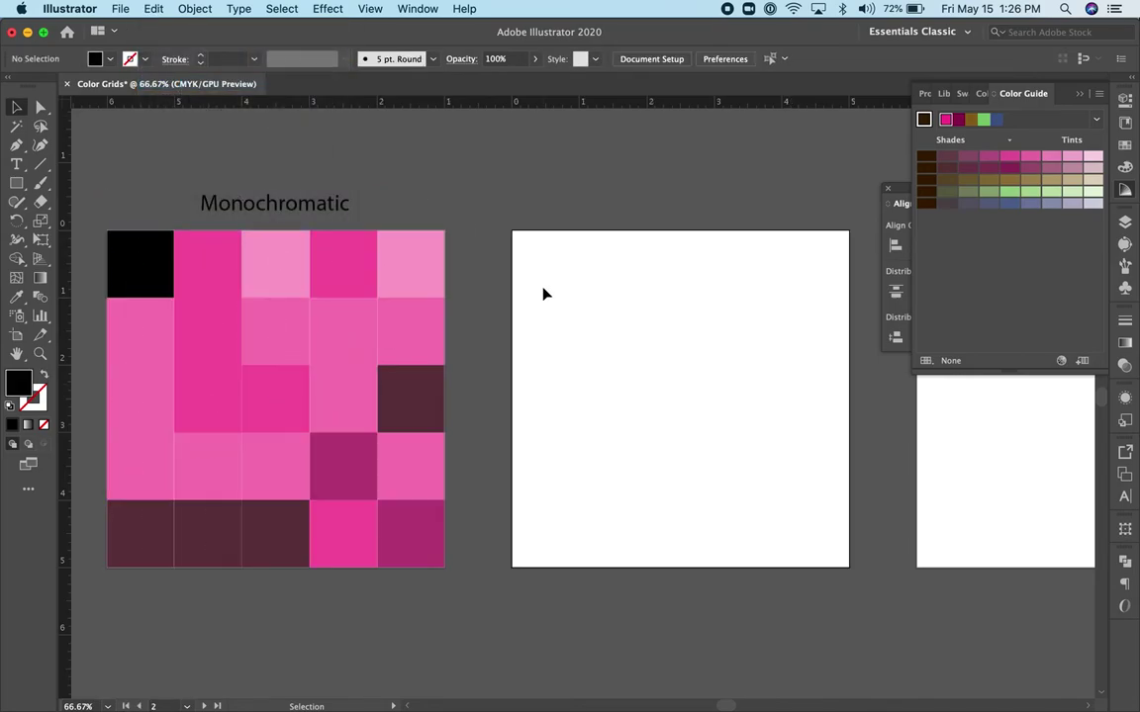
click(152, 10)
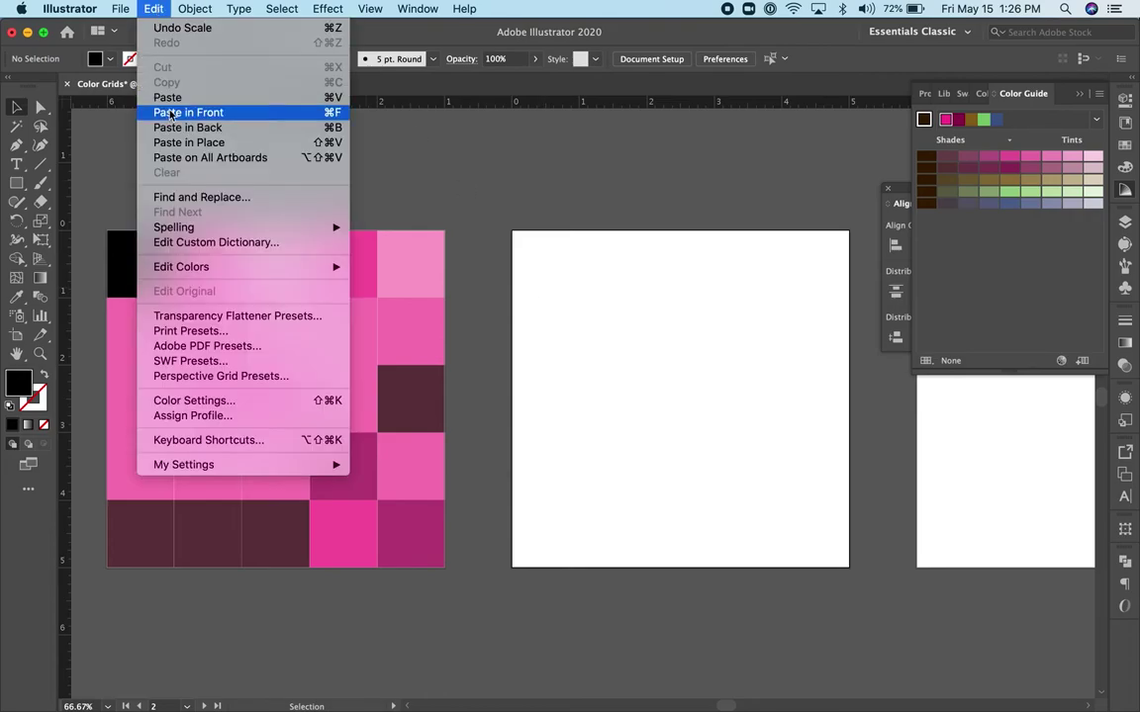
click(172, 144)
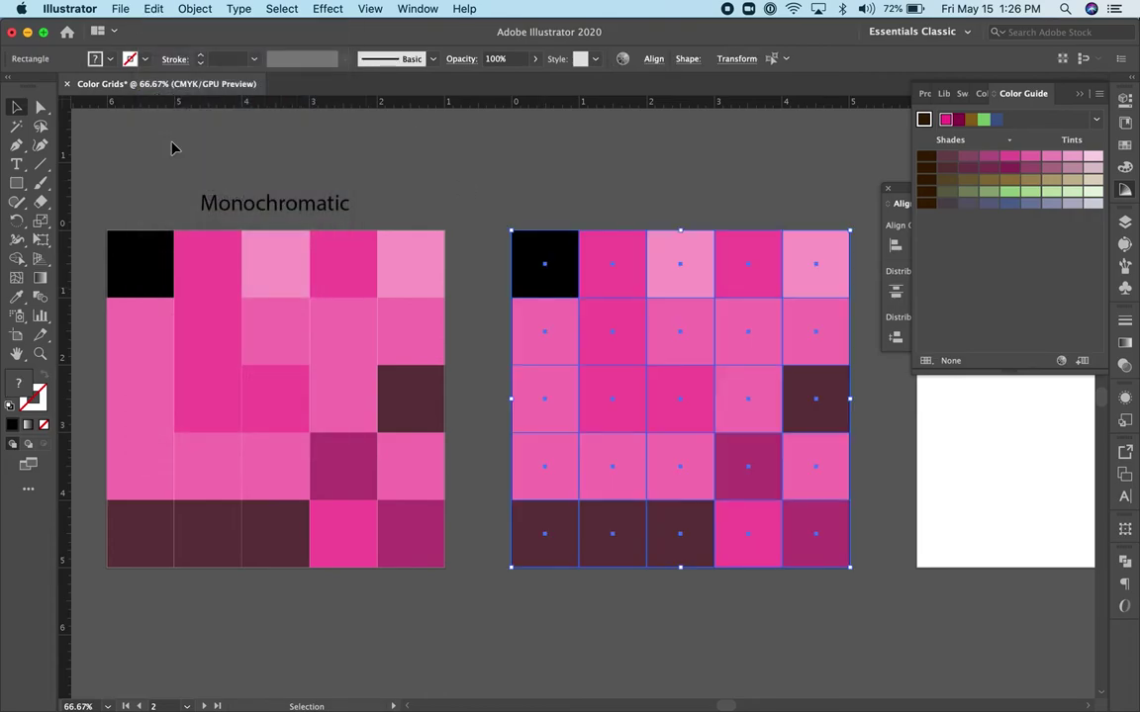
click(517, 179)
Duplicate the "Monochromatic" label above the second artboard and change the copy's text to "Hue"
click(300, 198)
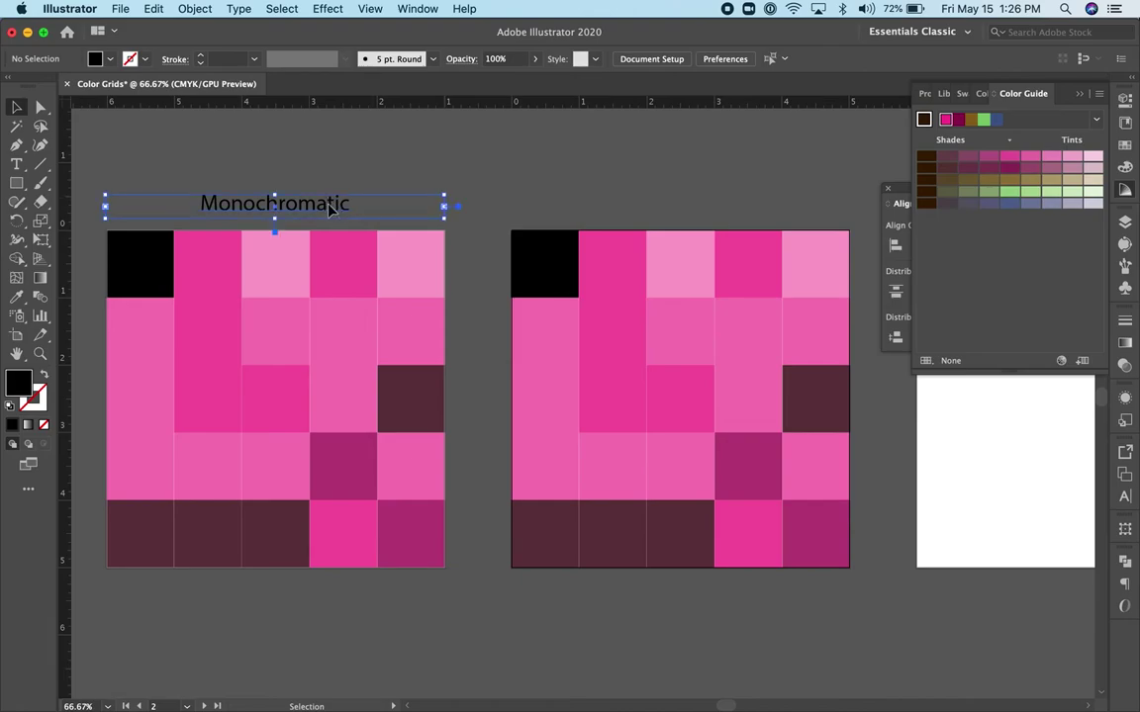
drag(330, 208, 730, 207)
double_click(731, 206)
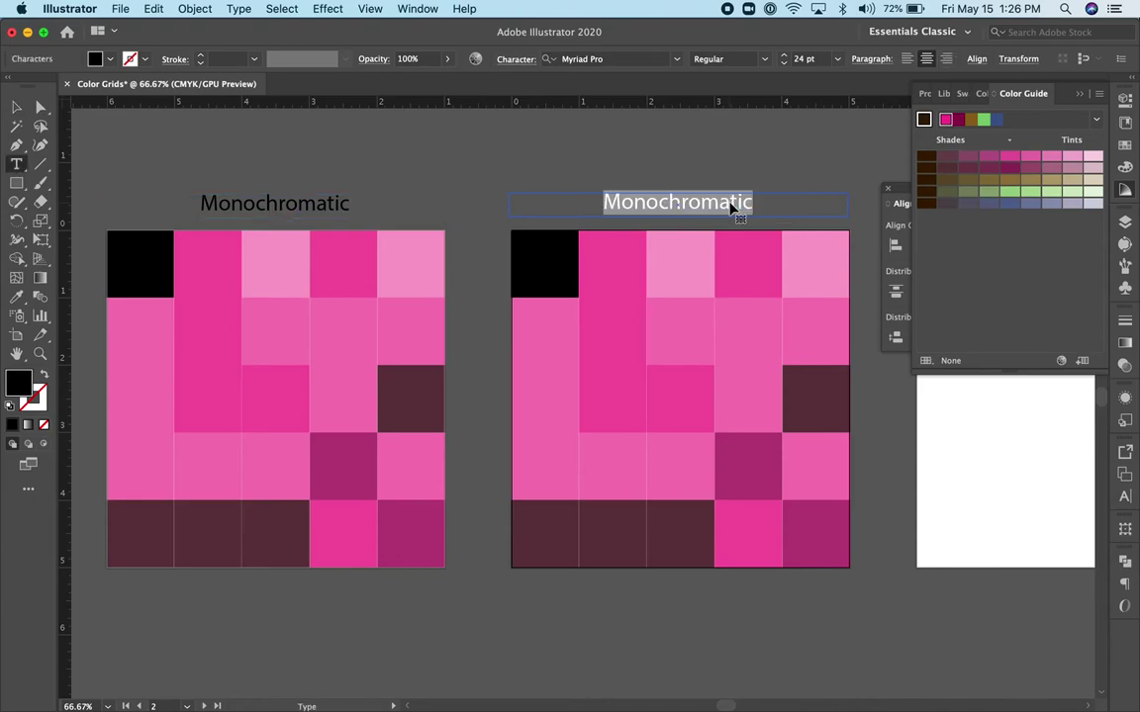
text(Huer)
key(BackSpace)
click(18, 107)
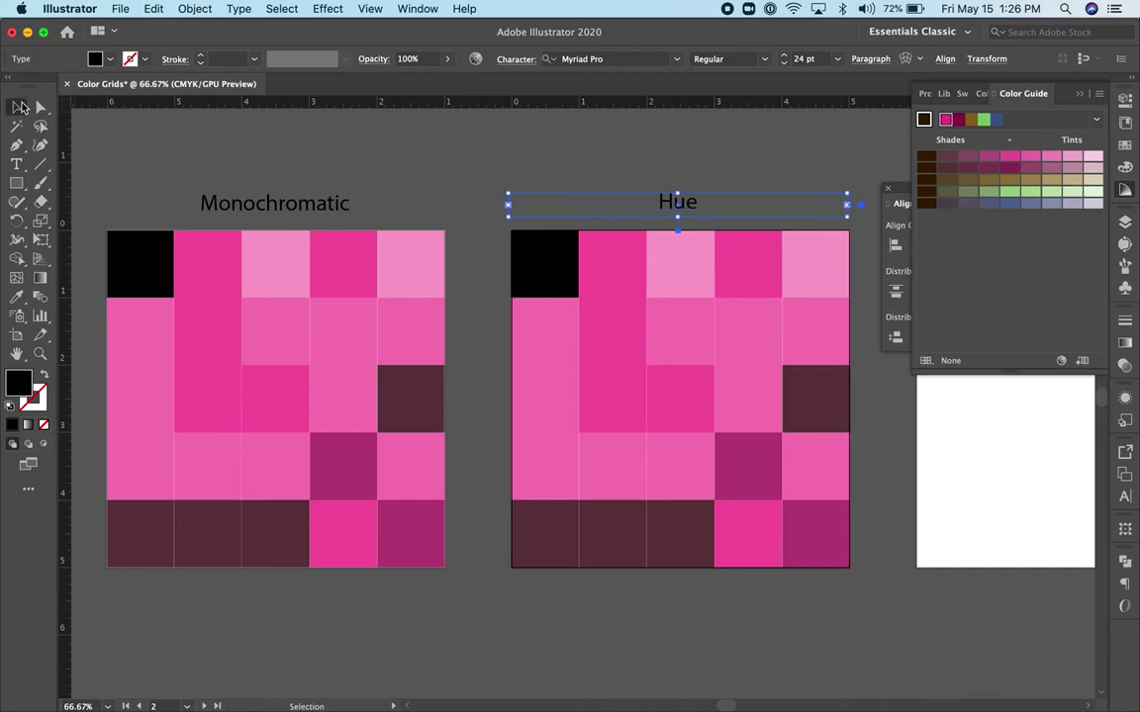
Fill the top-left and bottom-right squares of the Hue grid with the Color Guide's base blue
click(539, 259)
shift+click(823, 530)
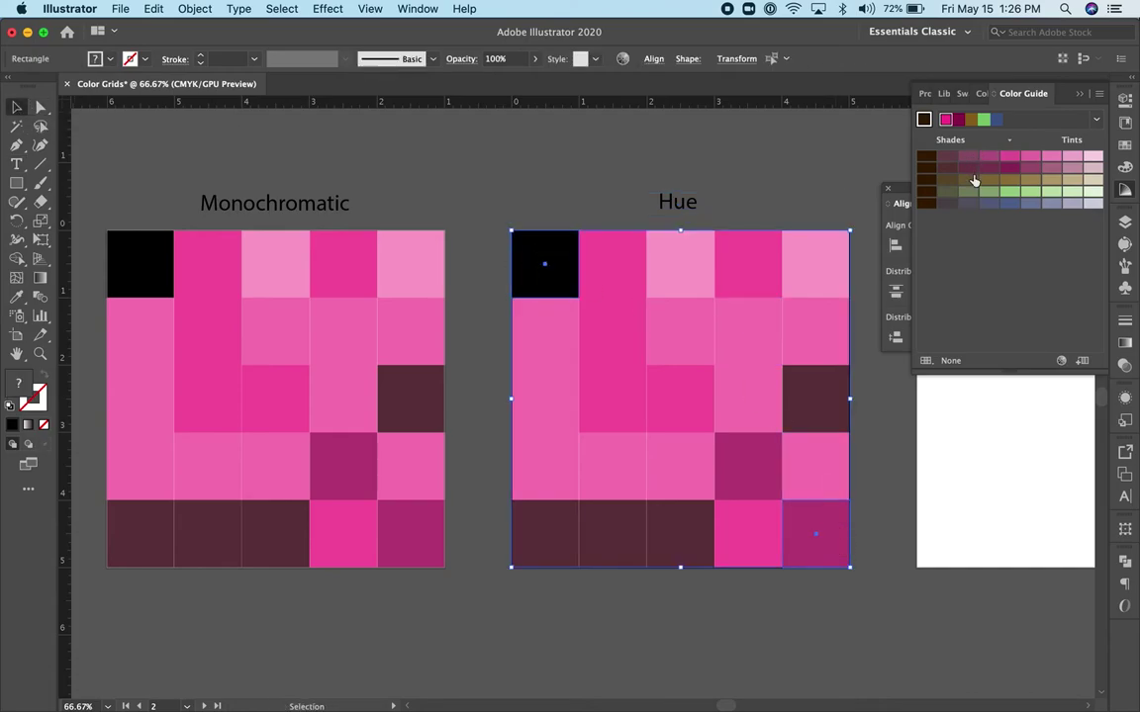
click(1009, 204)
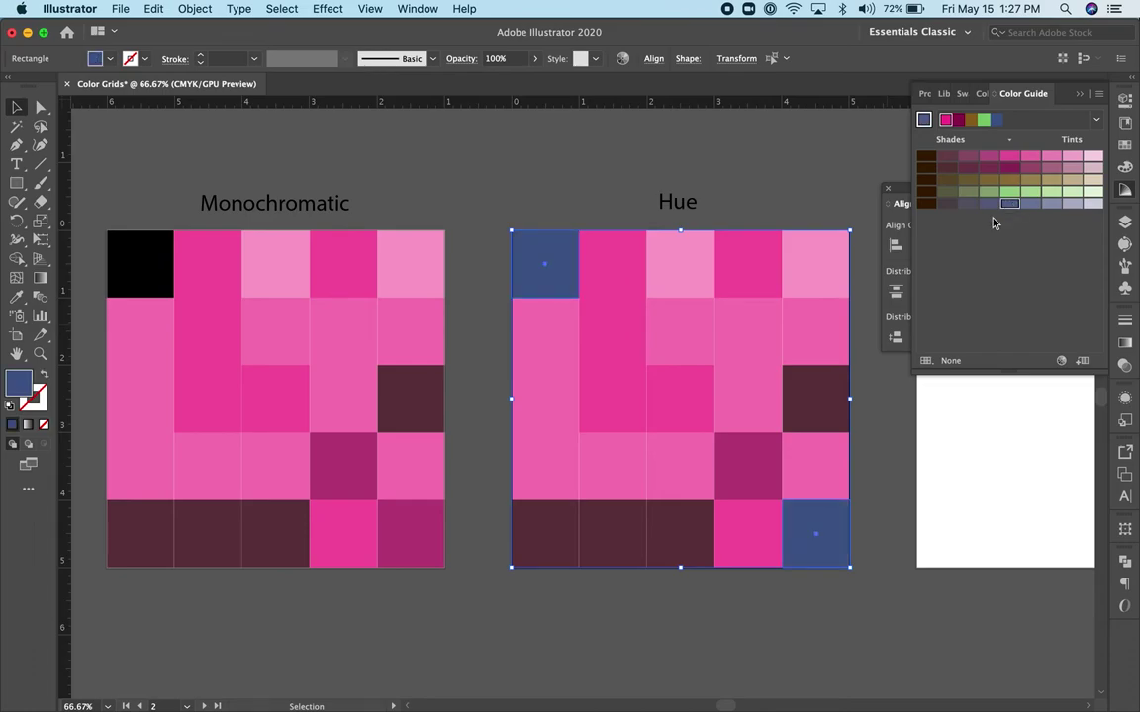
click(753, 196)
Fill the Hue grid's four diagonal squares from the top-right corner to row four, column two with the base green
click(806, 270)
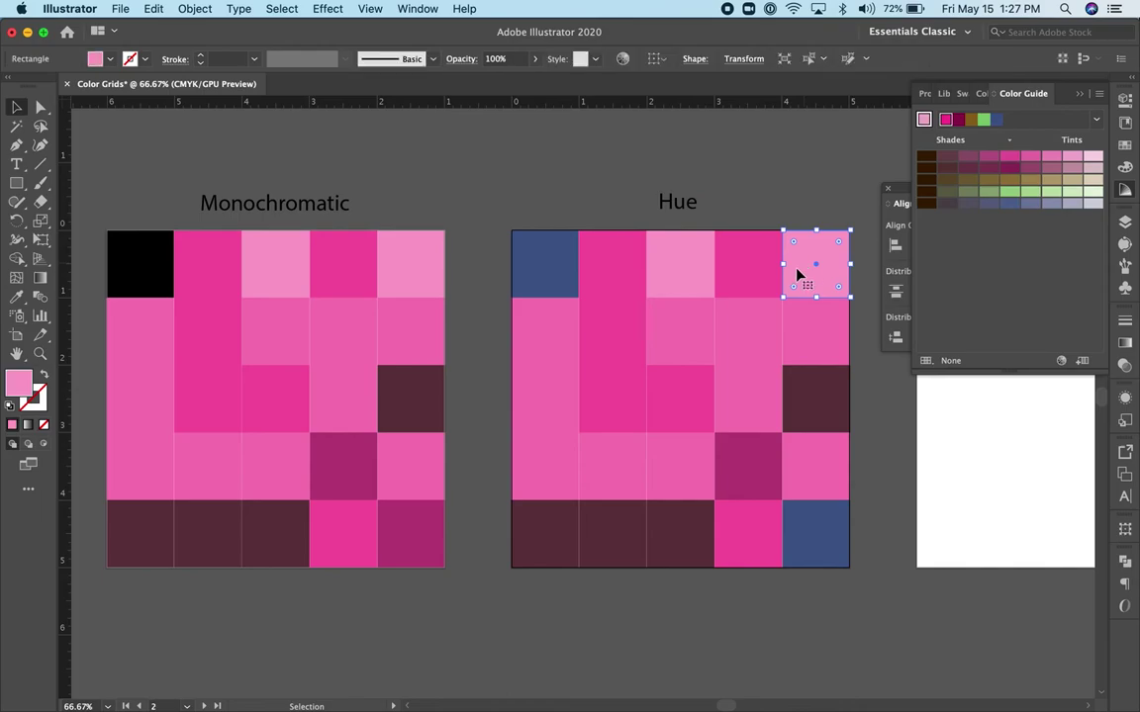
shift+click(730, 331)
shift+click(689, 393)
shift+click(621, 466)
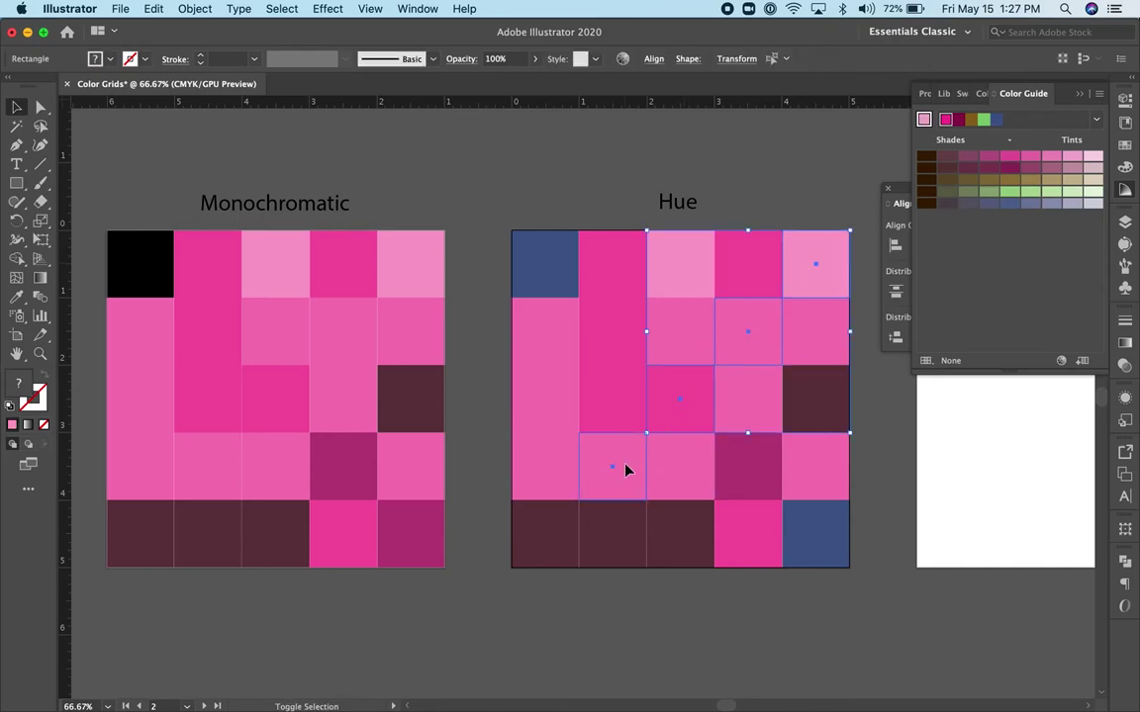
click(1010, 191)
Fill the Hue grid's lower two first-column squares and the fourth row's third and fifth squares with the base brown
click(547, 540)
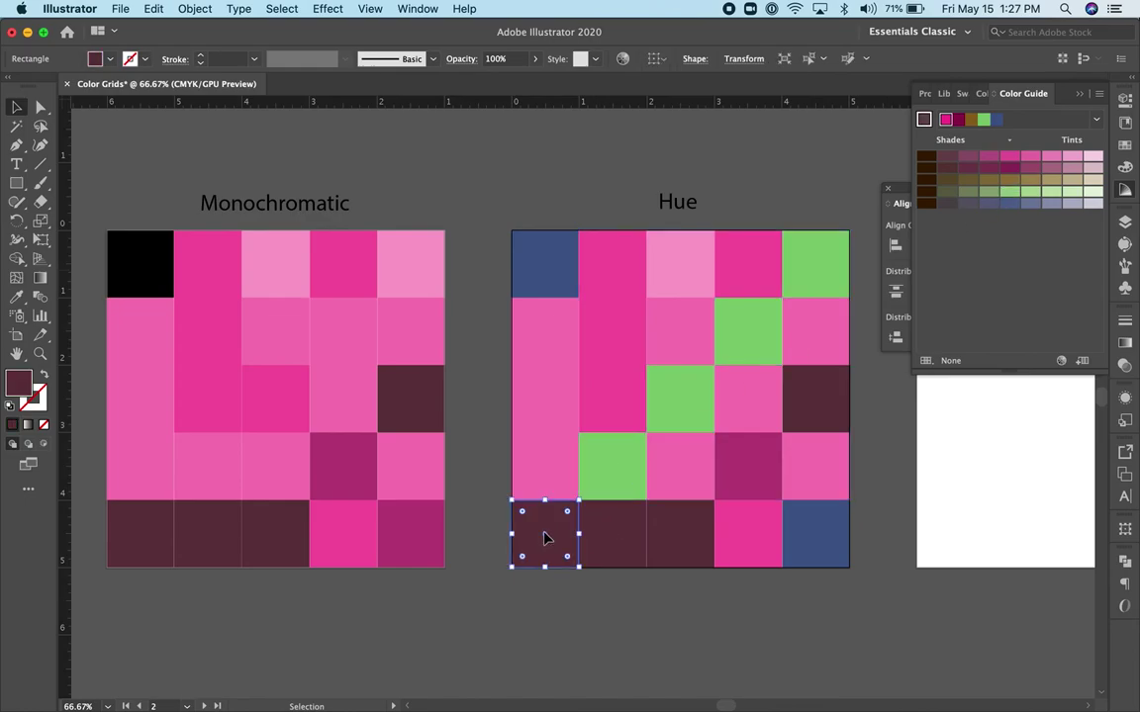
shift+click(544, 484)
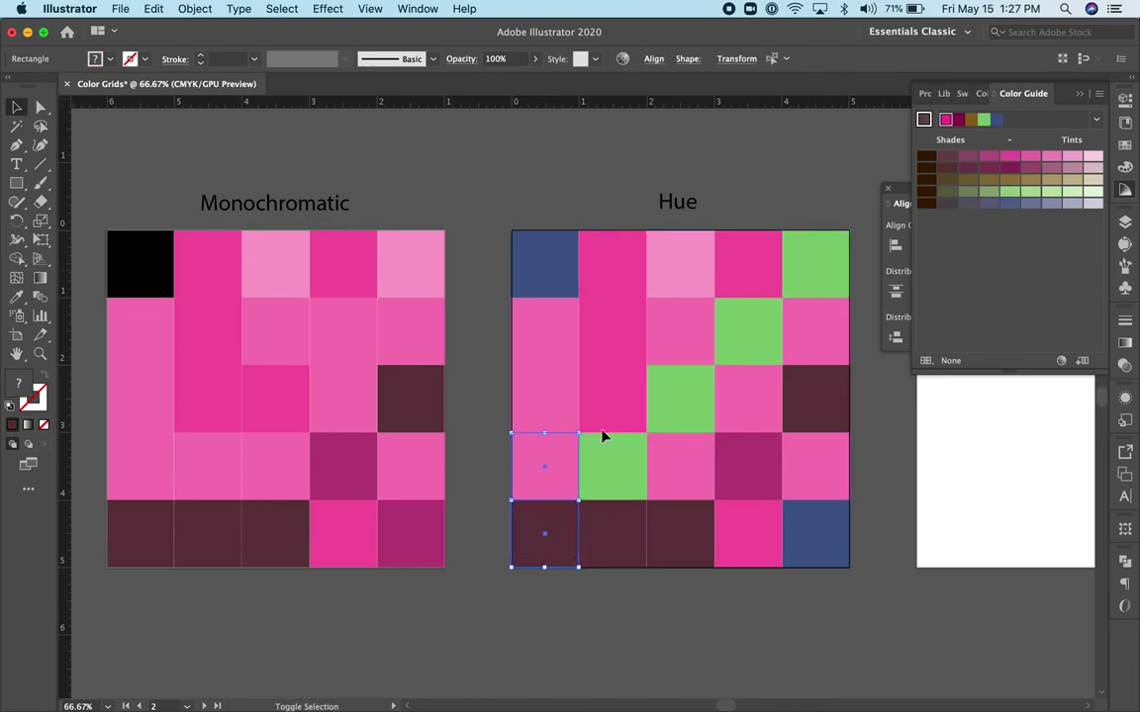
click(1012, 186)
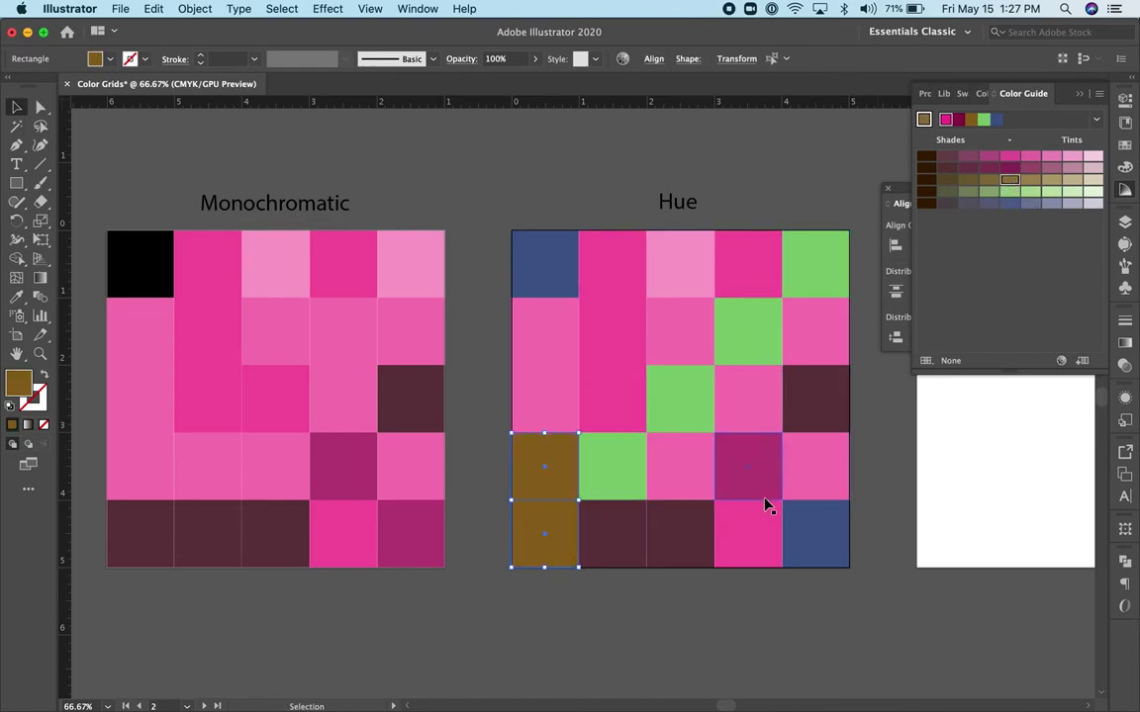
click(804, 467)
shift+click(676, 466)
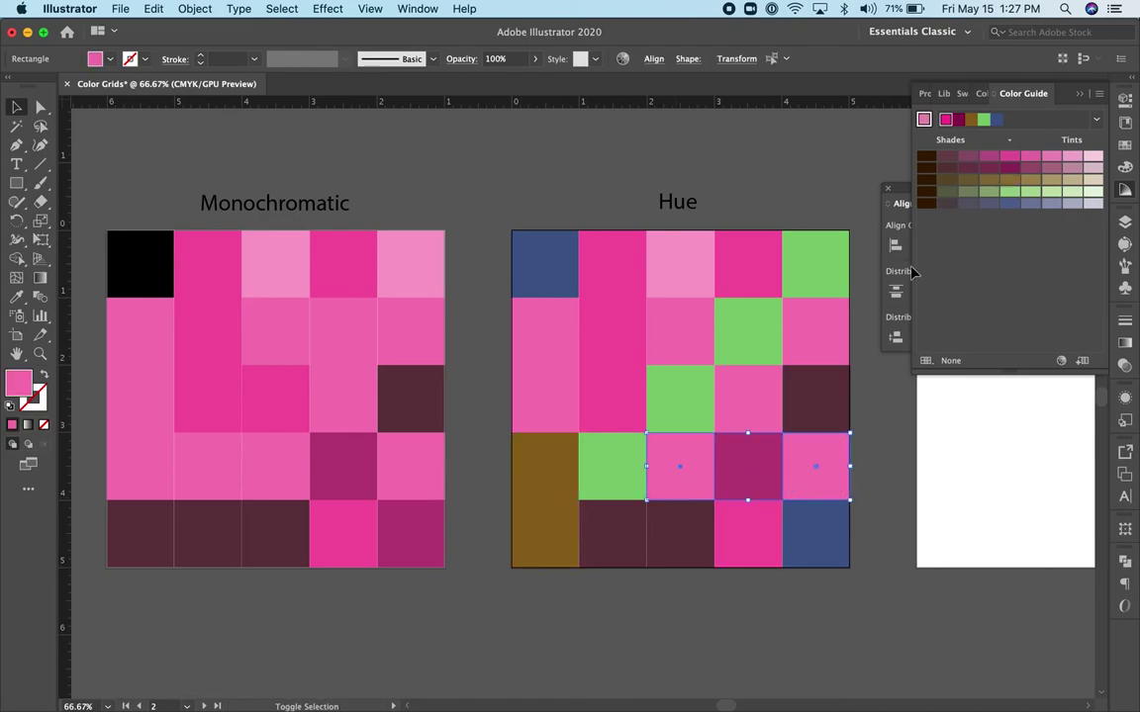
click(1012, 186)
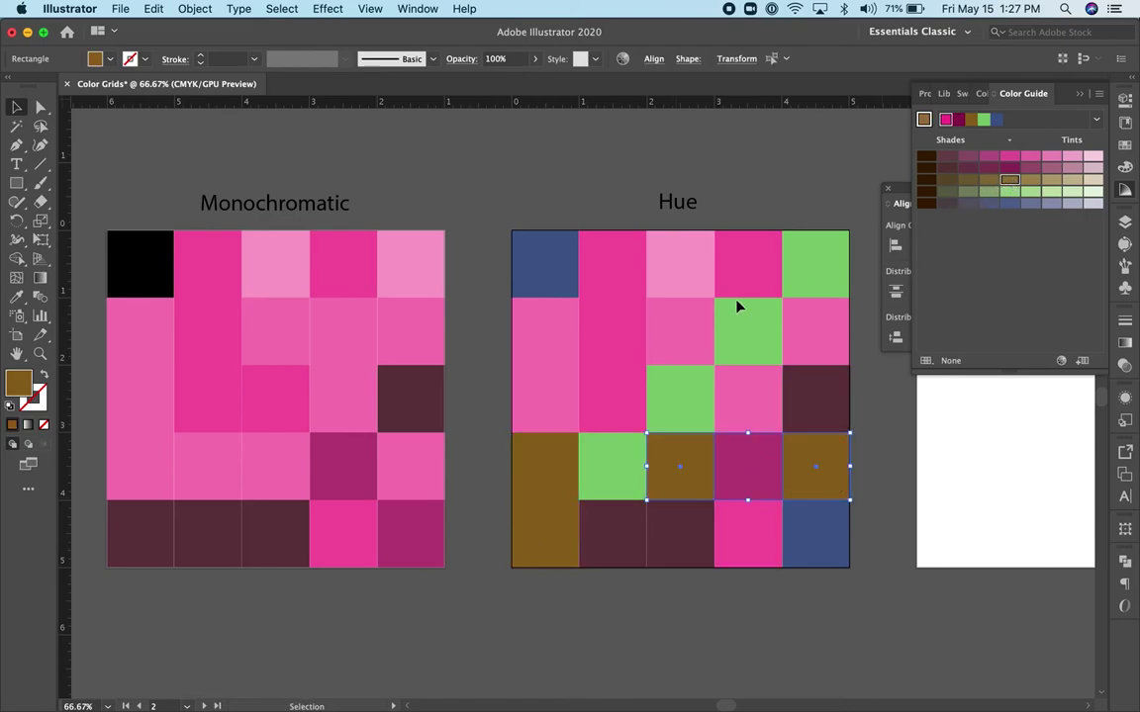
Fill the Hue grid's second-row second and third squares with base brown, and the fourth column's lower two with the next lighter brown tint
click(697, 330)
shift+click(614, 341)
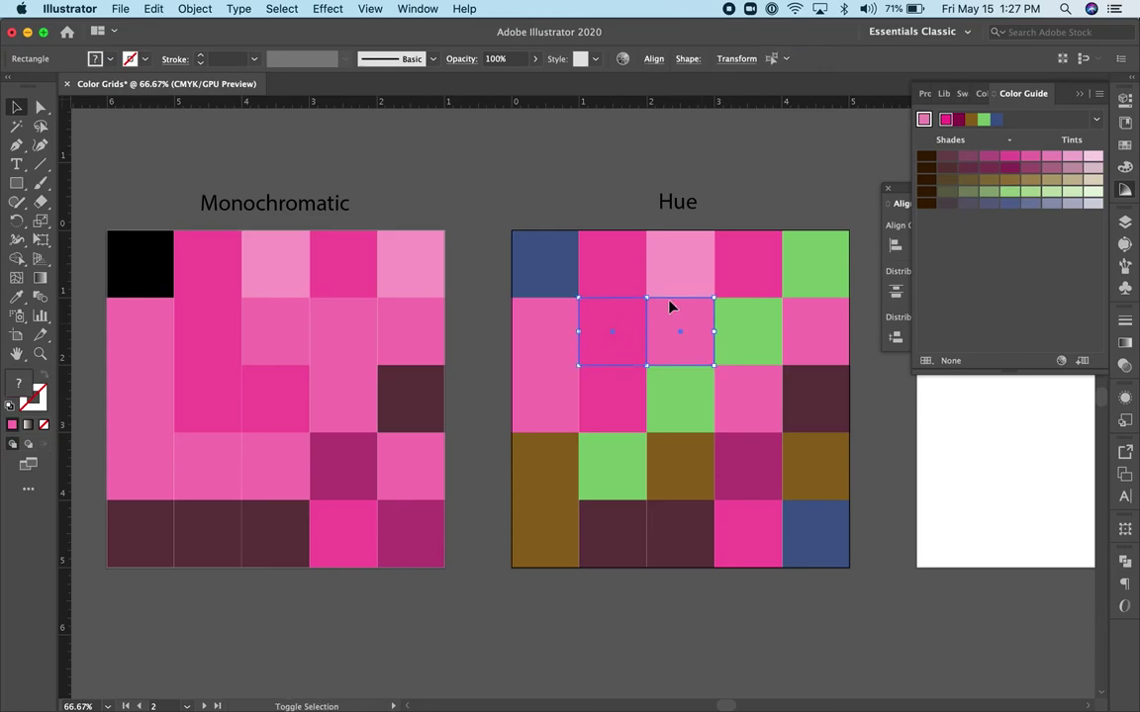
click(1009, 179)
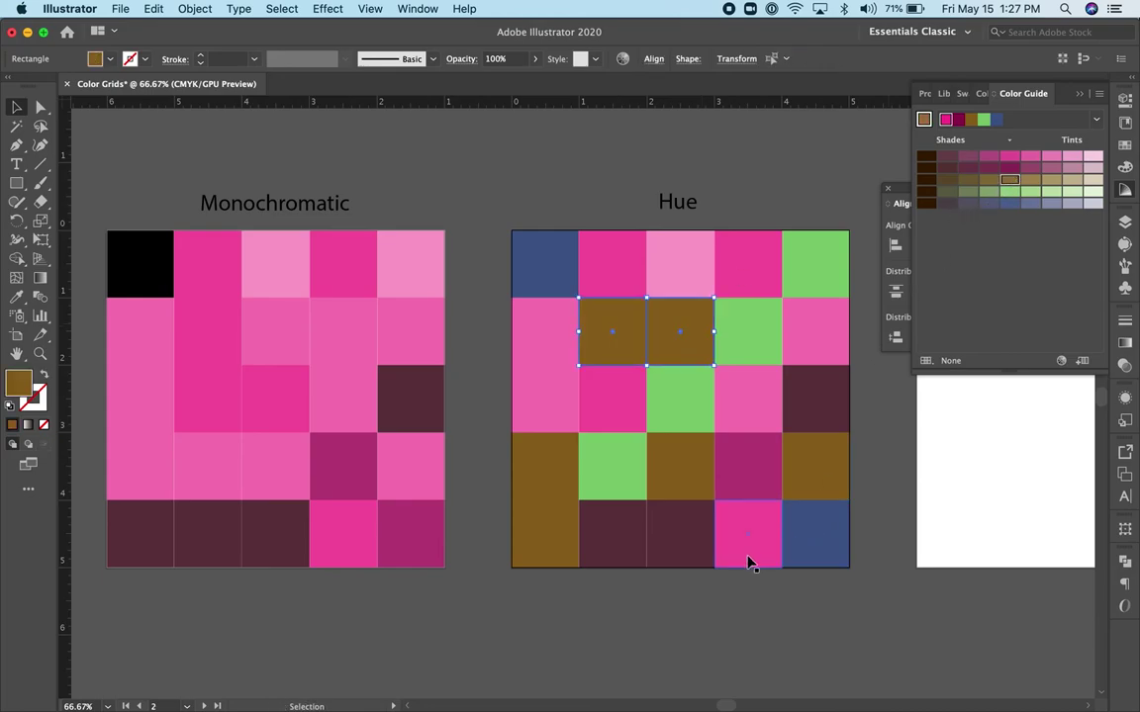
click(748, 534)
shift+click(748, 464)
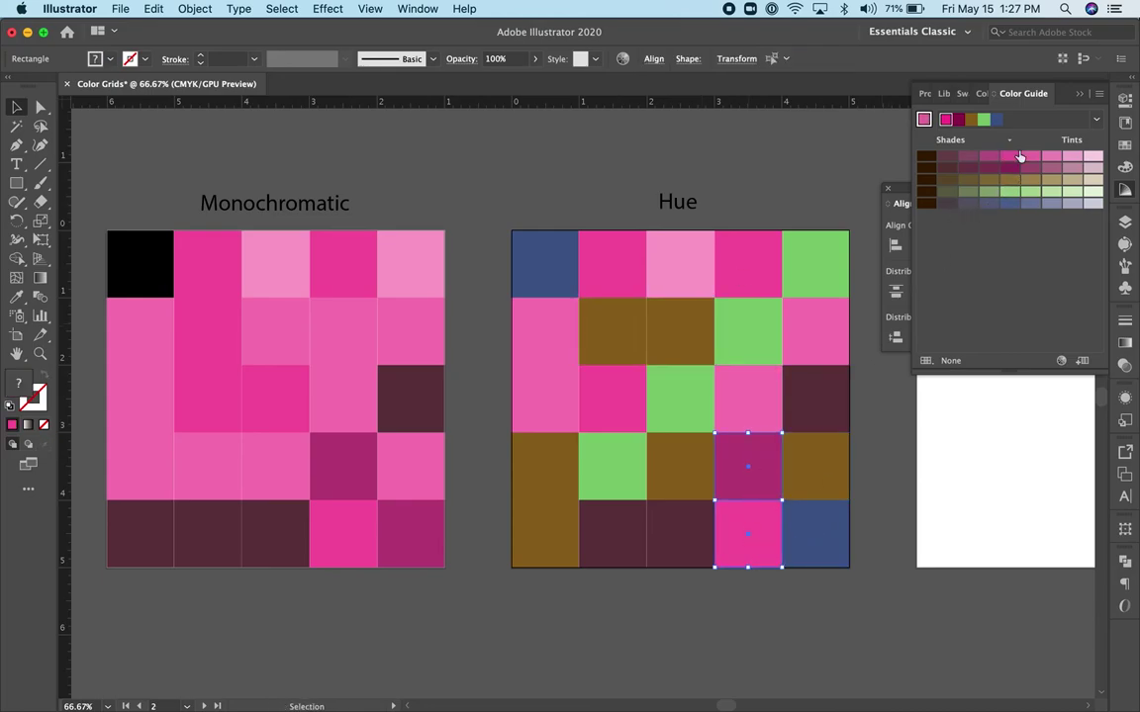
click(1030, 179)
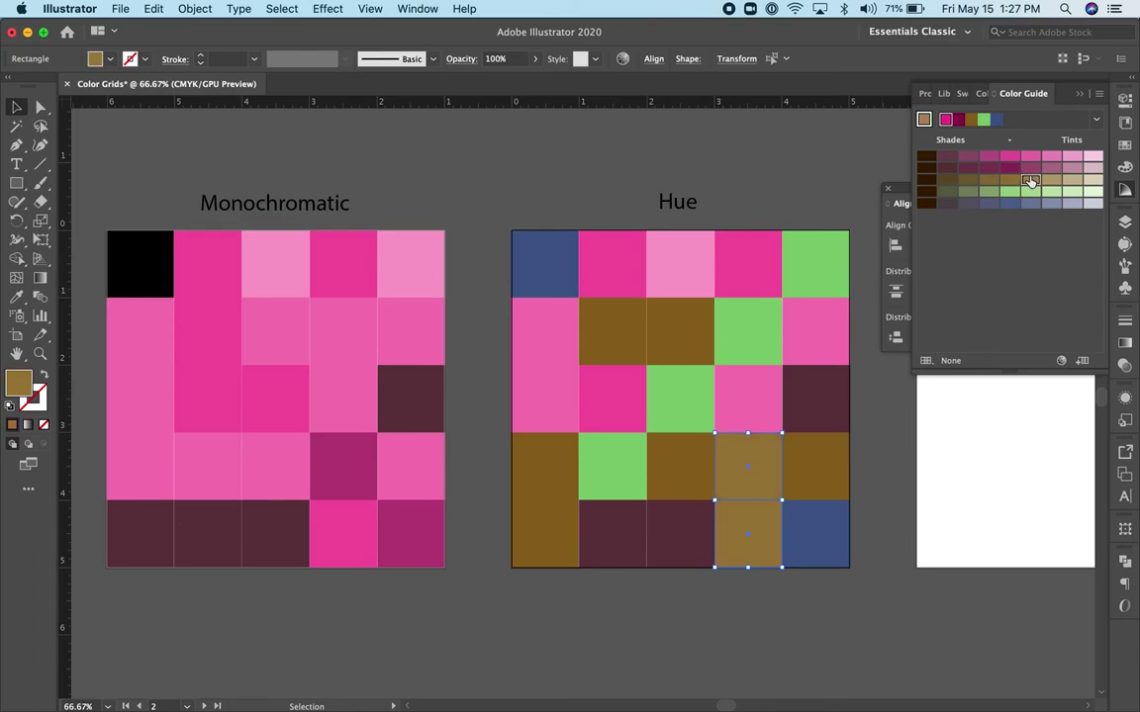
Fill the third and fourth squares of the Hue grid's first row with the Color Guide's base blue
click(738, 265)
shift+click(669, 265)
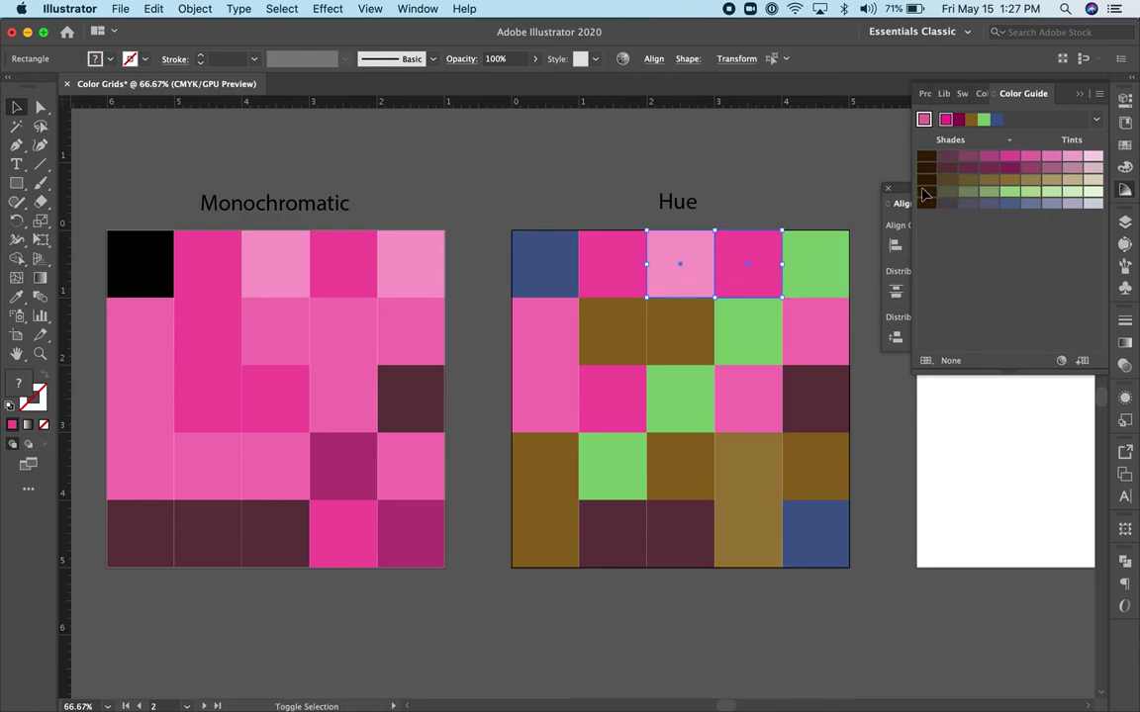
click(1009, 205)
Try the base brown, maroon and blue on the Hue grid's row two, column five and row three, column four squares
click(814, 327)
shift+click(758, 400)
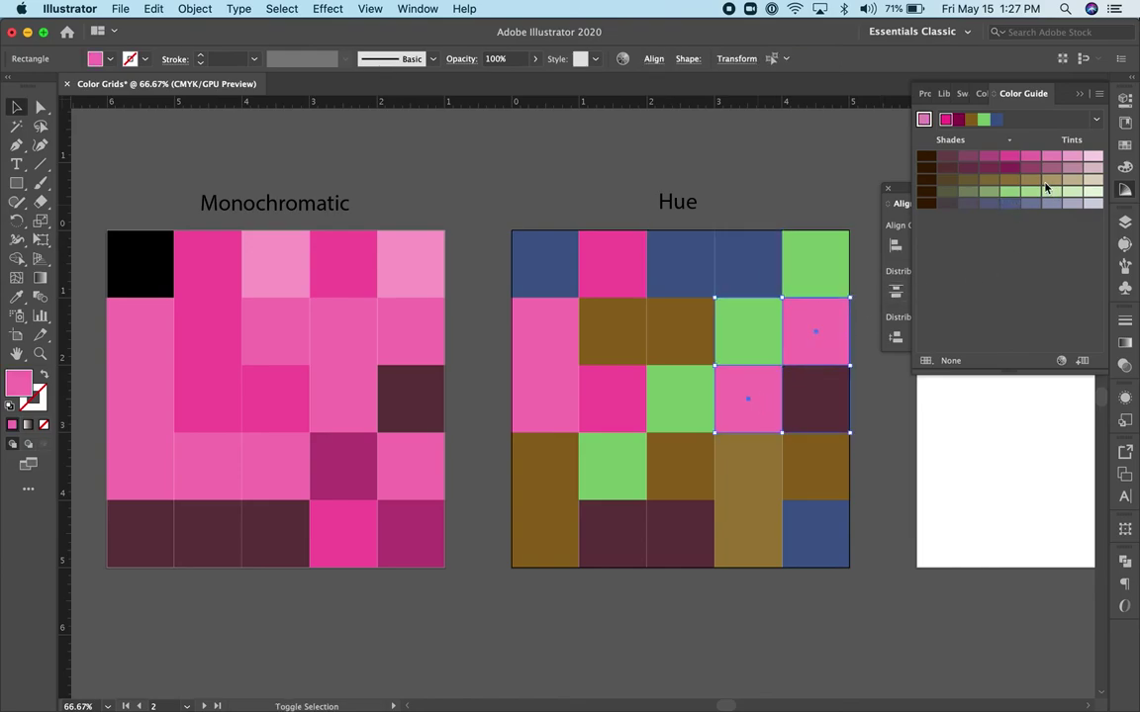
click(971, 121)
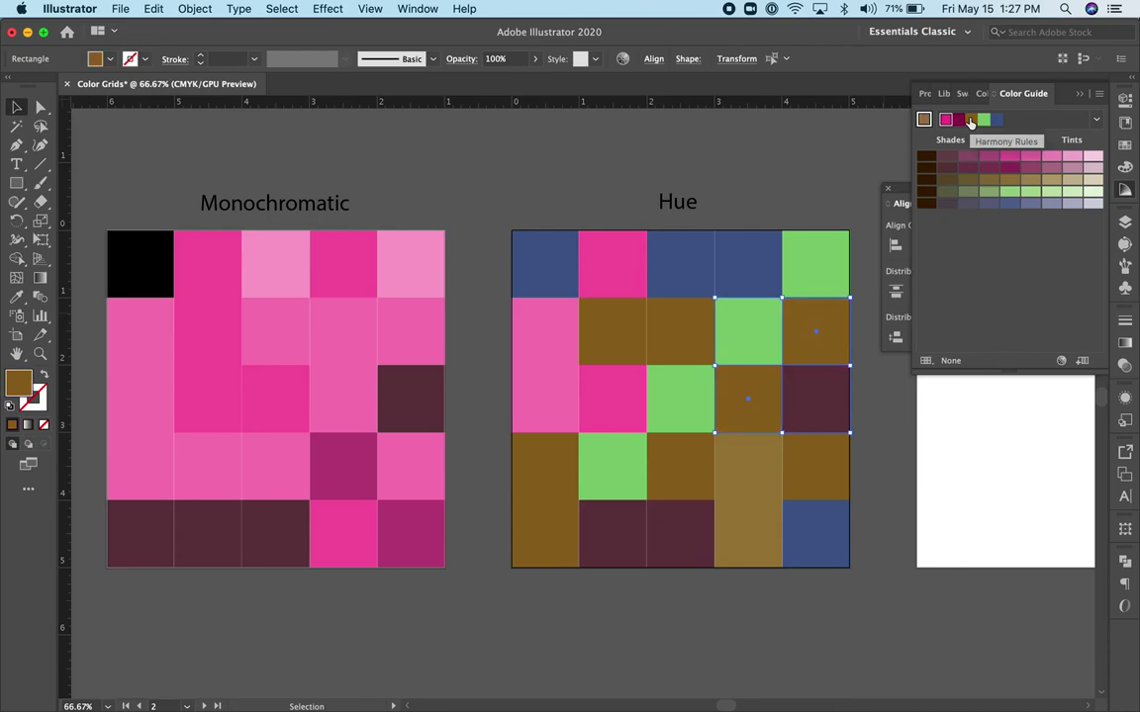
click(959, 120)
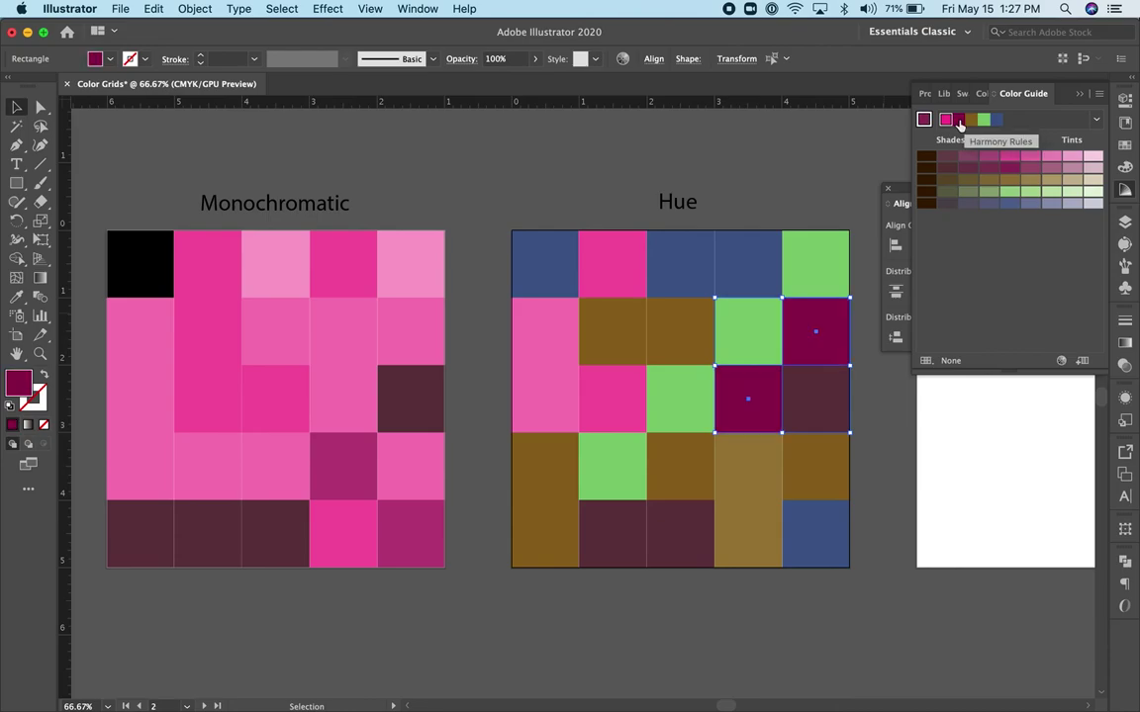
click(996, 120)
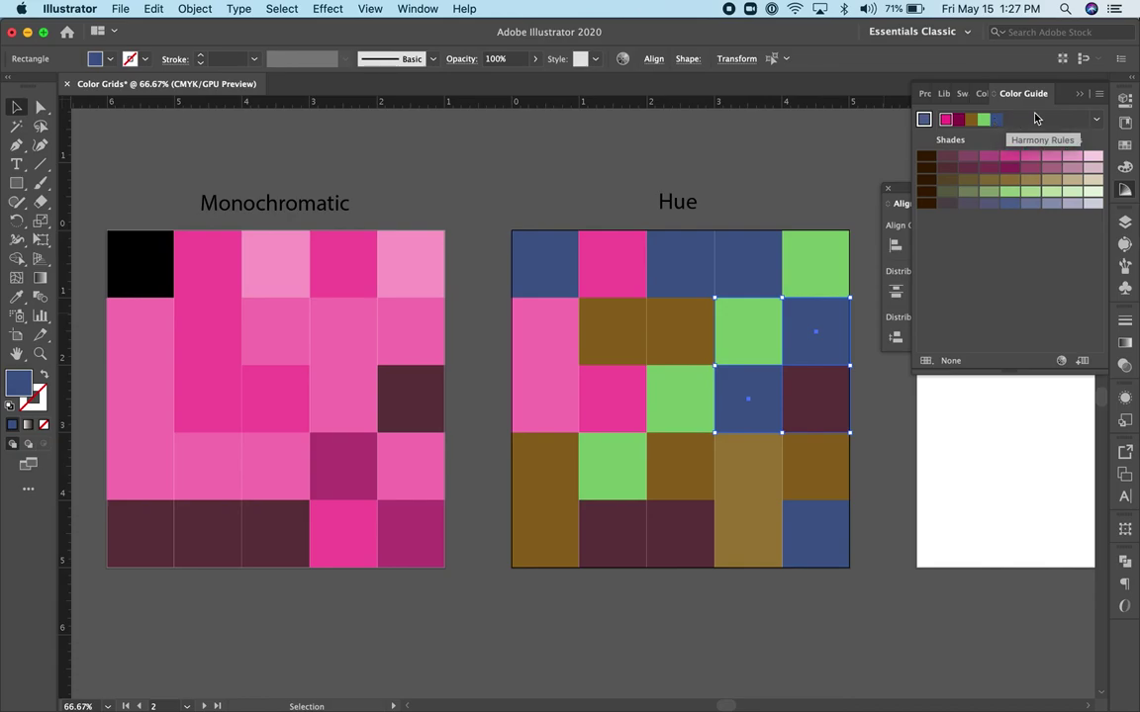
Set the Color Guide's harmony rule to Pentagram and fill row two, column five and row three, column four with its base yellow
click(1096, 120)
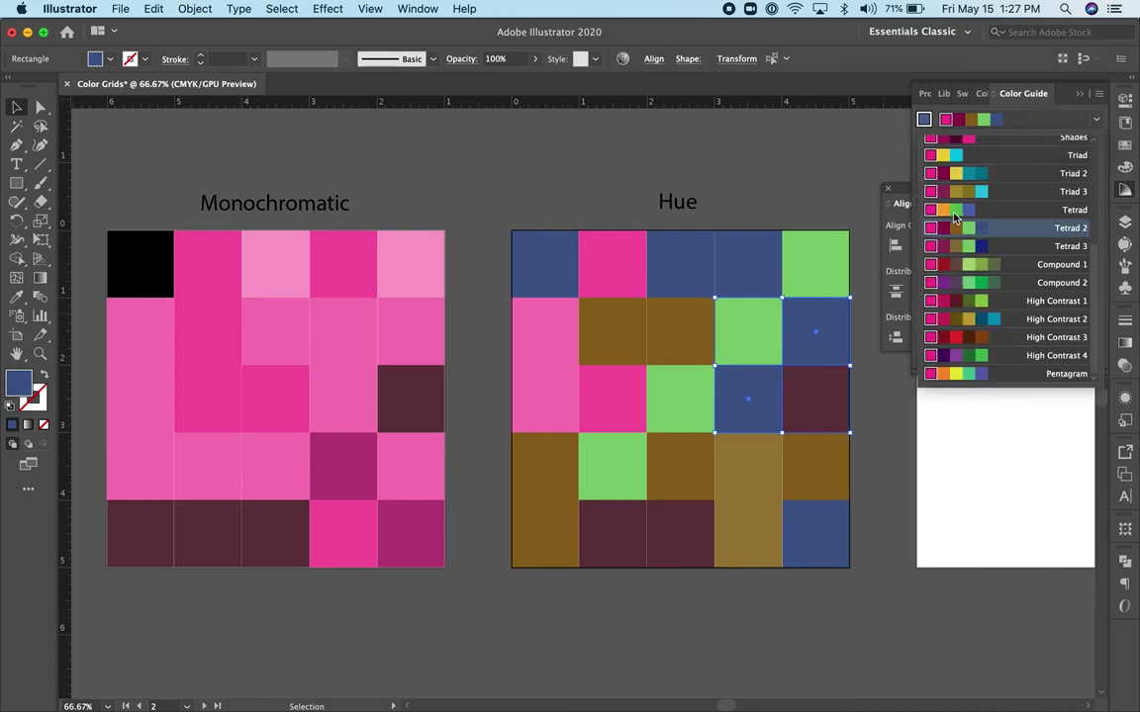
click(971, 373)
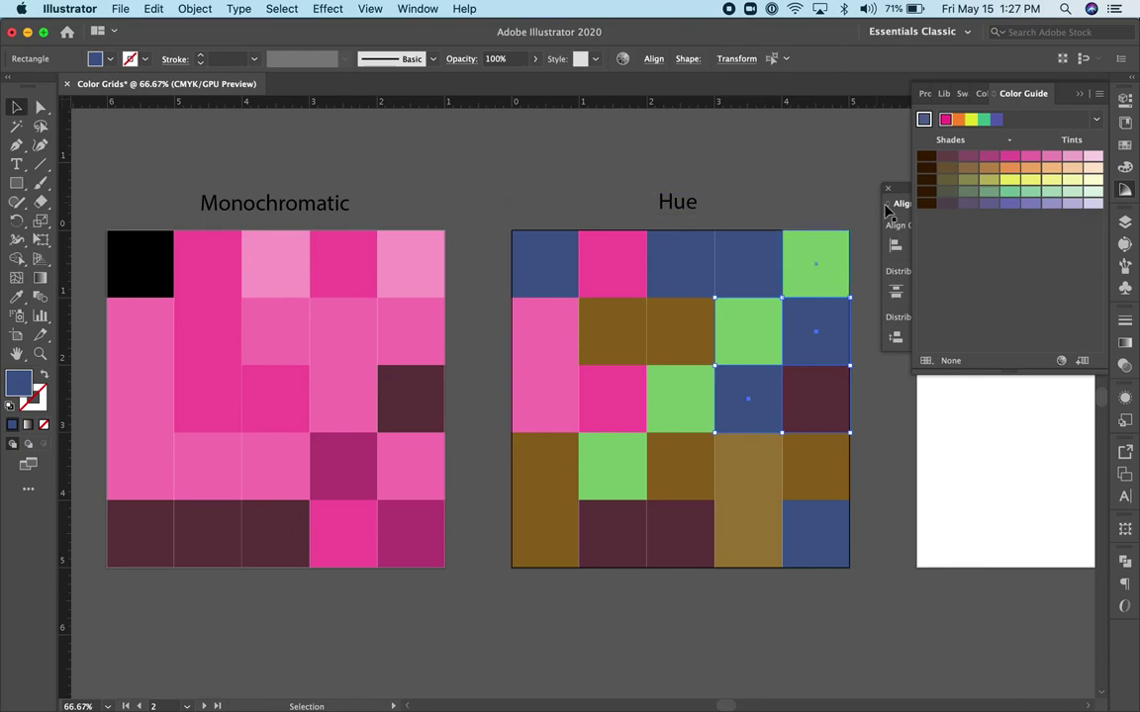
click(973, 119)
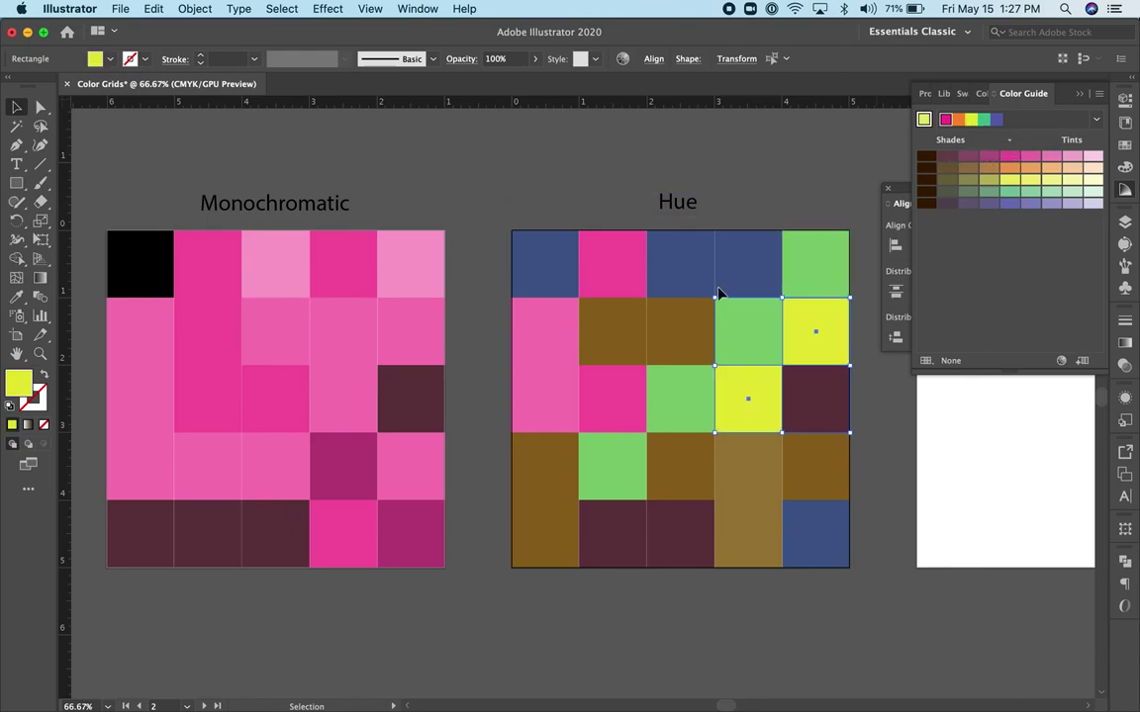
Fill the Hue grid's first two third-row squares with base violet-blue, and row two, column one and row one, column two with base green
click(541, 397)
shift+click(588, 394)
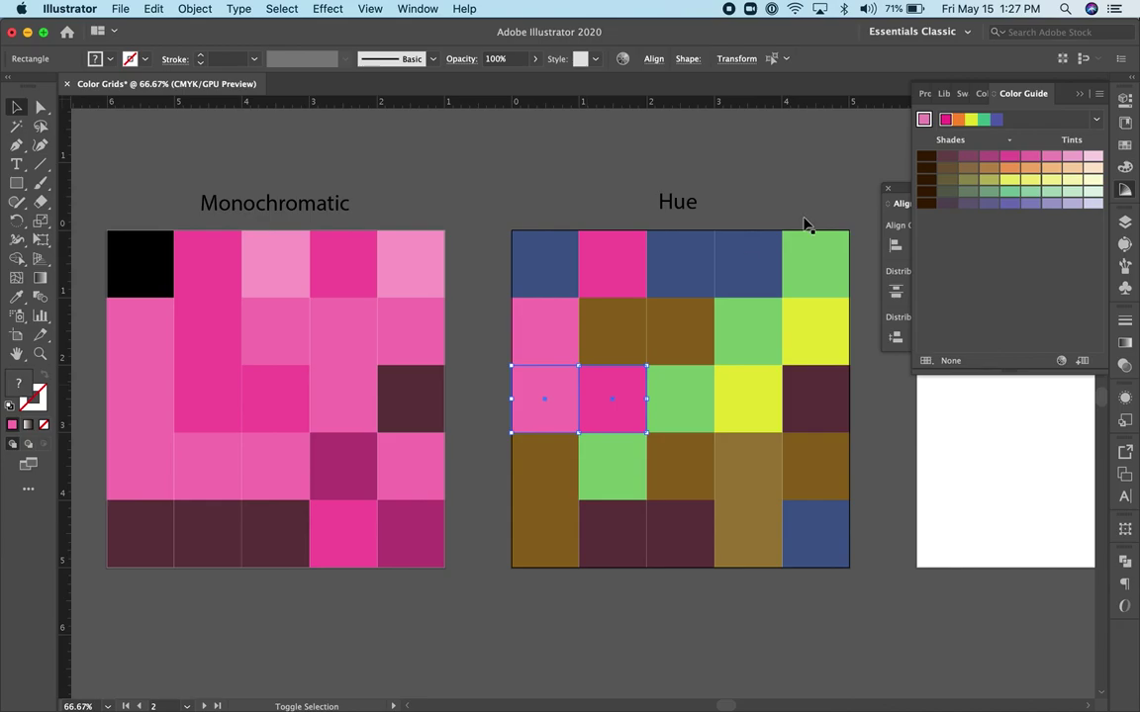
click(995, 119)
click(542, 334)
shift+click(603, 264)
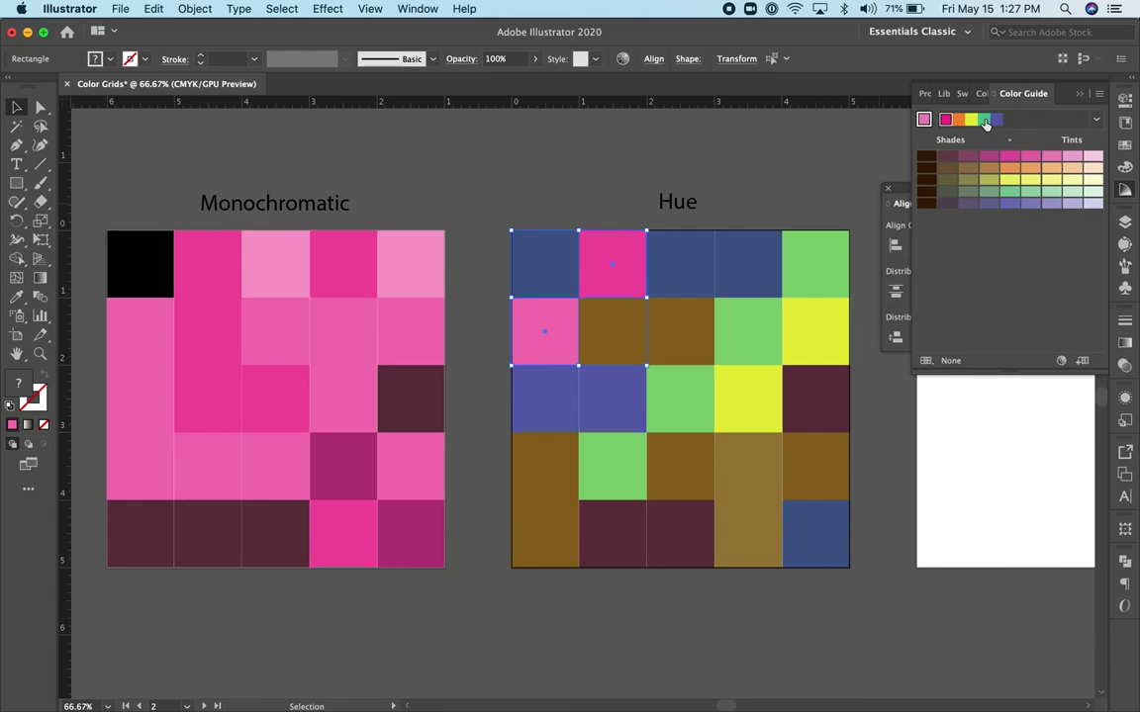
click(986, 121)
Fill the Hue grid's second and third bottom-row squares and the third row's last square with the base orange, leaving nothing selected
click(709, 544)
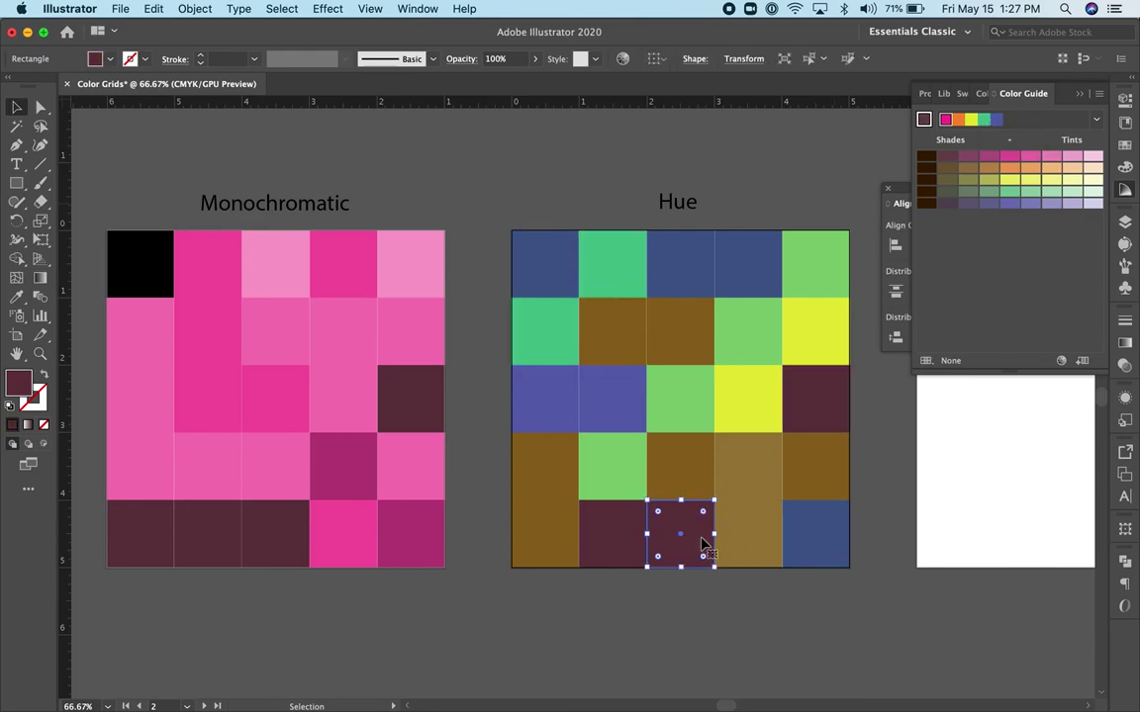
shift+click(628, 543)
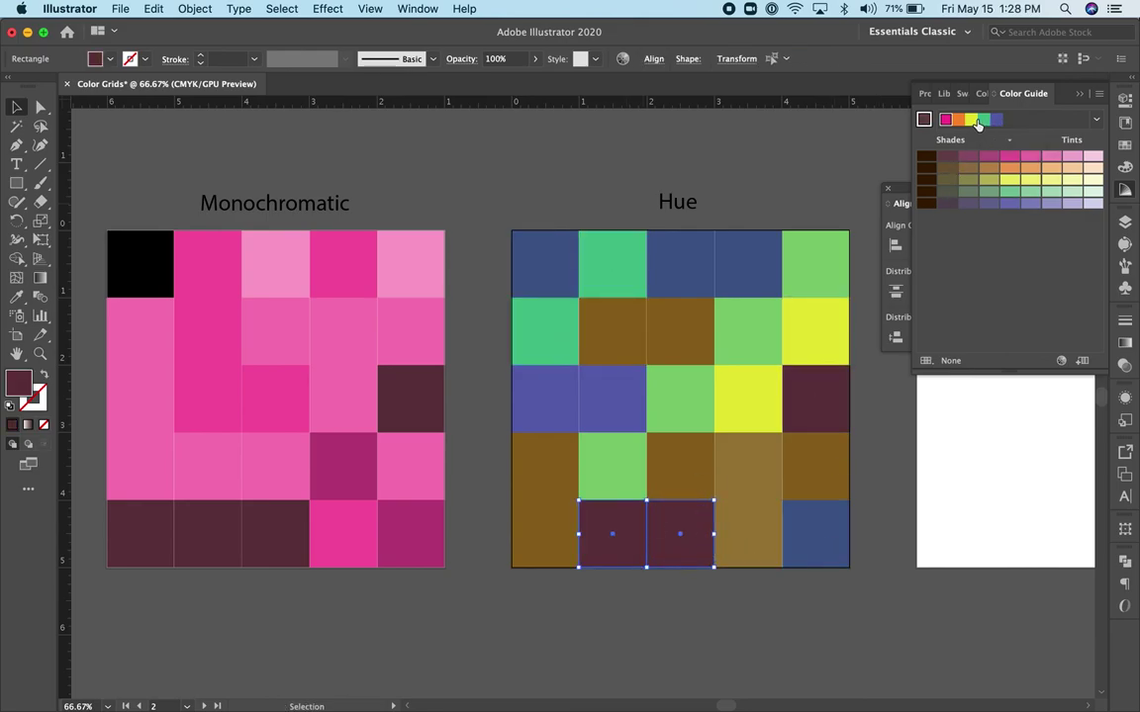
click(958, 120)
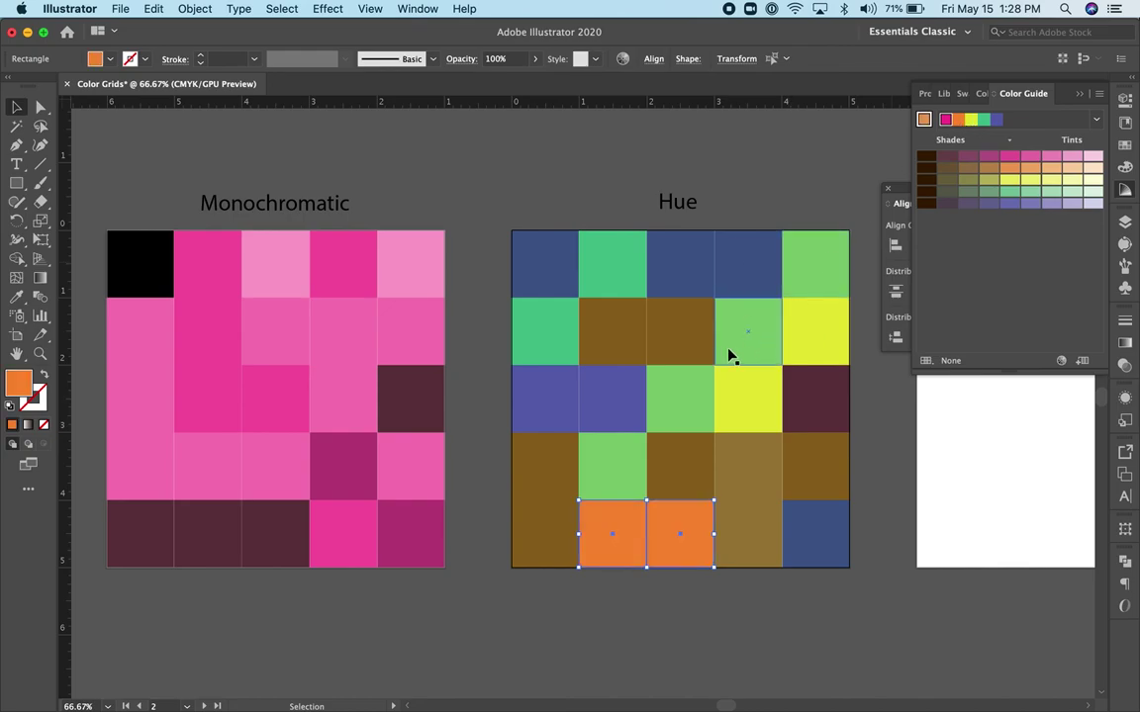
click(811, 396)
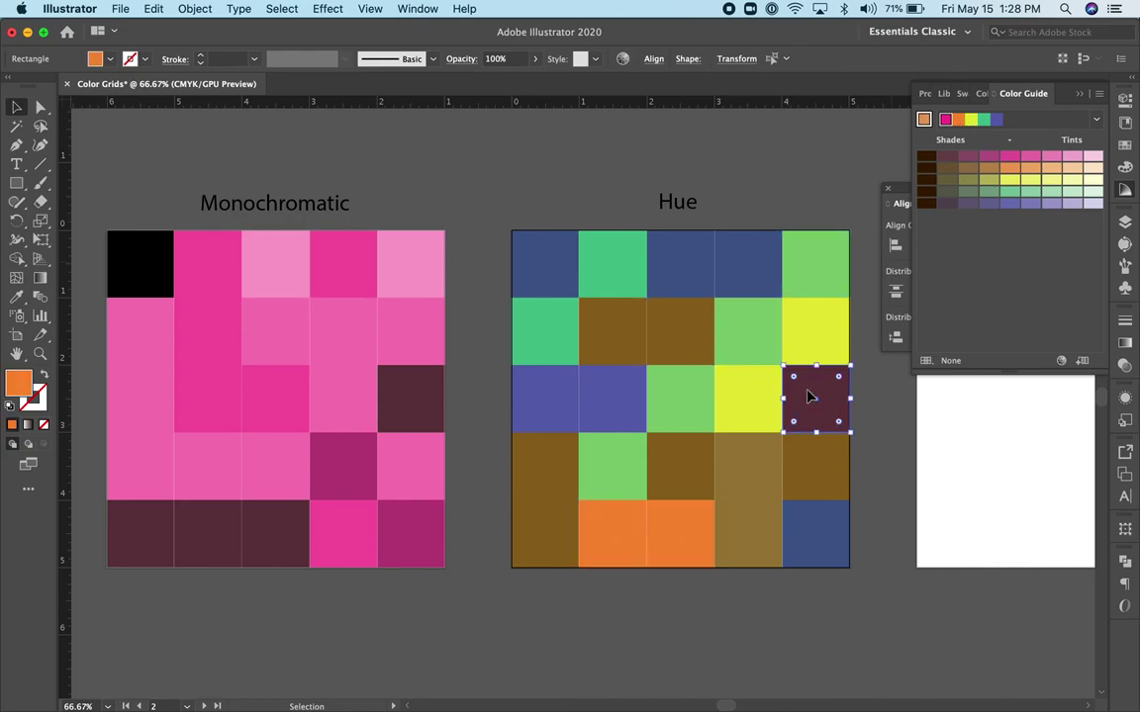
click(958, 120)
click(814, 174)
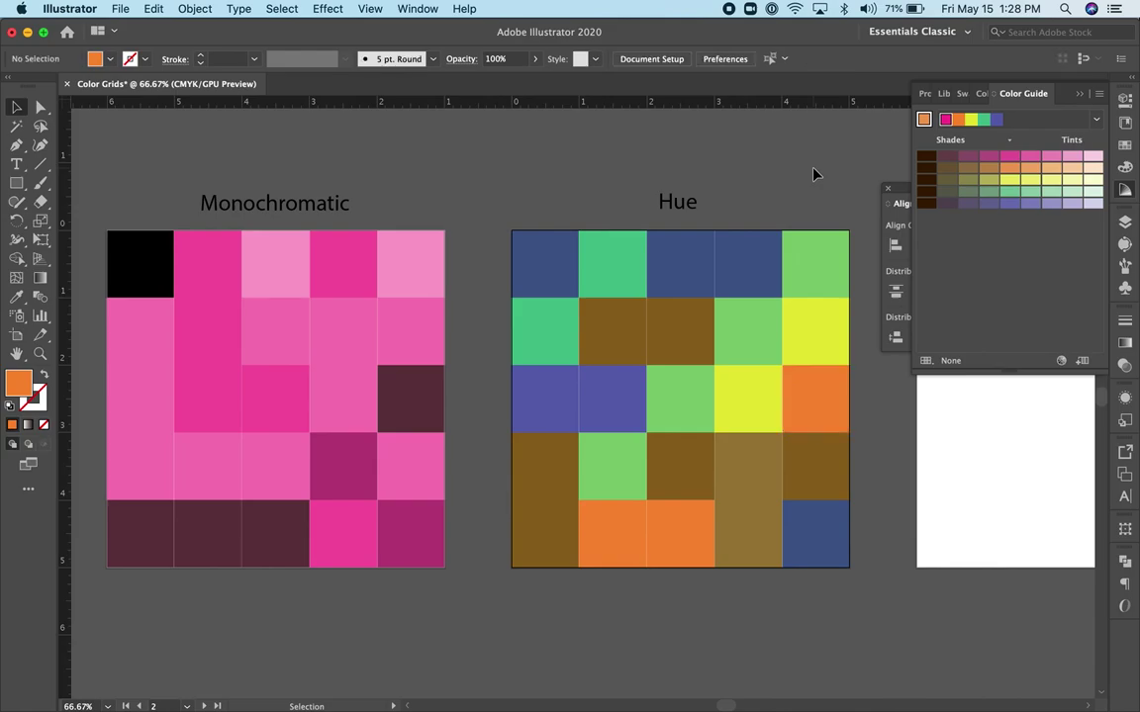